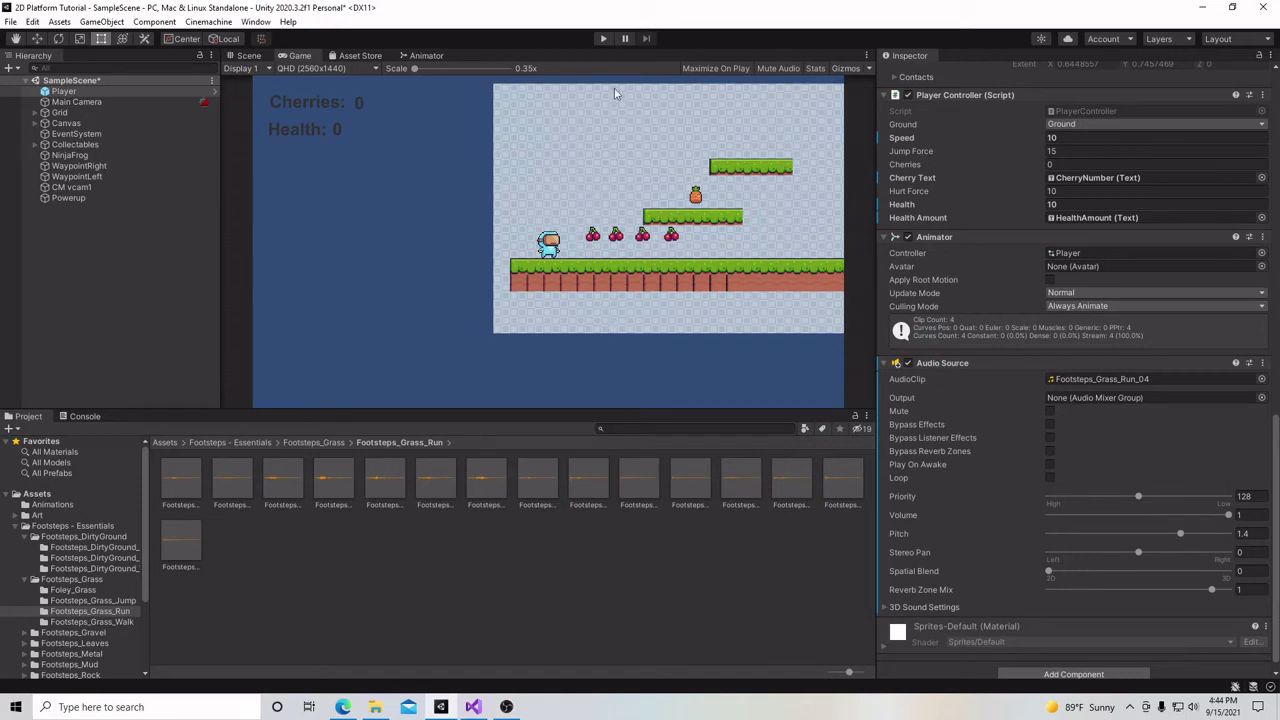
Start play mode and run the player left and right to collect cherries
left_click(603, 38)
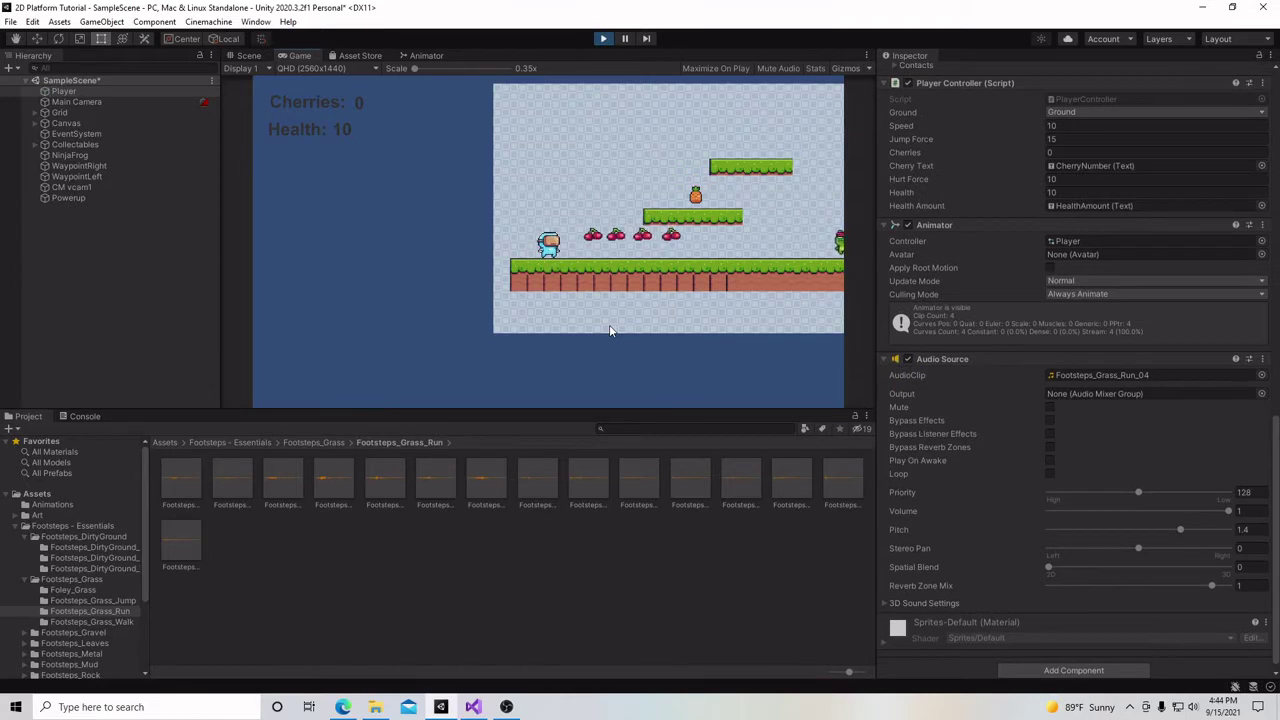
key("Right")
key("Left")
key("Right")
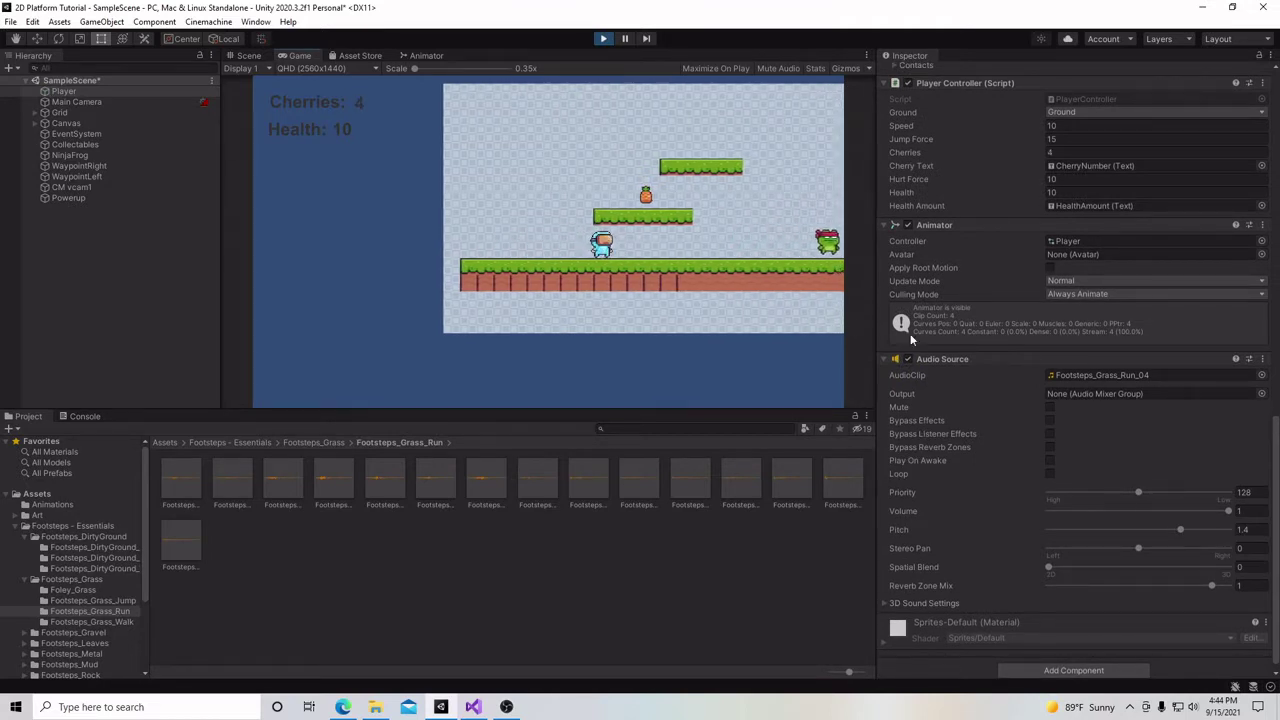
Lower the footstep Audio Source volume to about 0.316, then run the player to hear it
left_click_drag(1228, 511, 1105, 511)
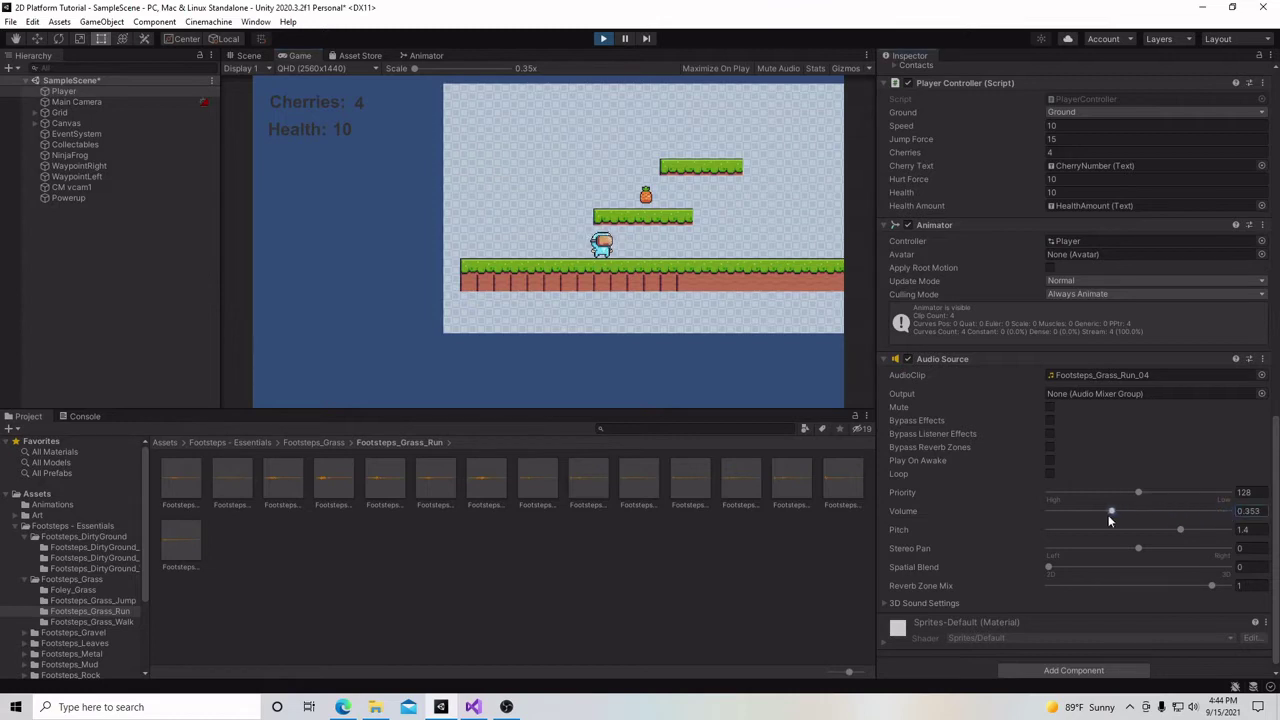
left_click(703, 328)
key("Right")
key("Left")
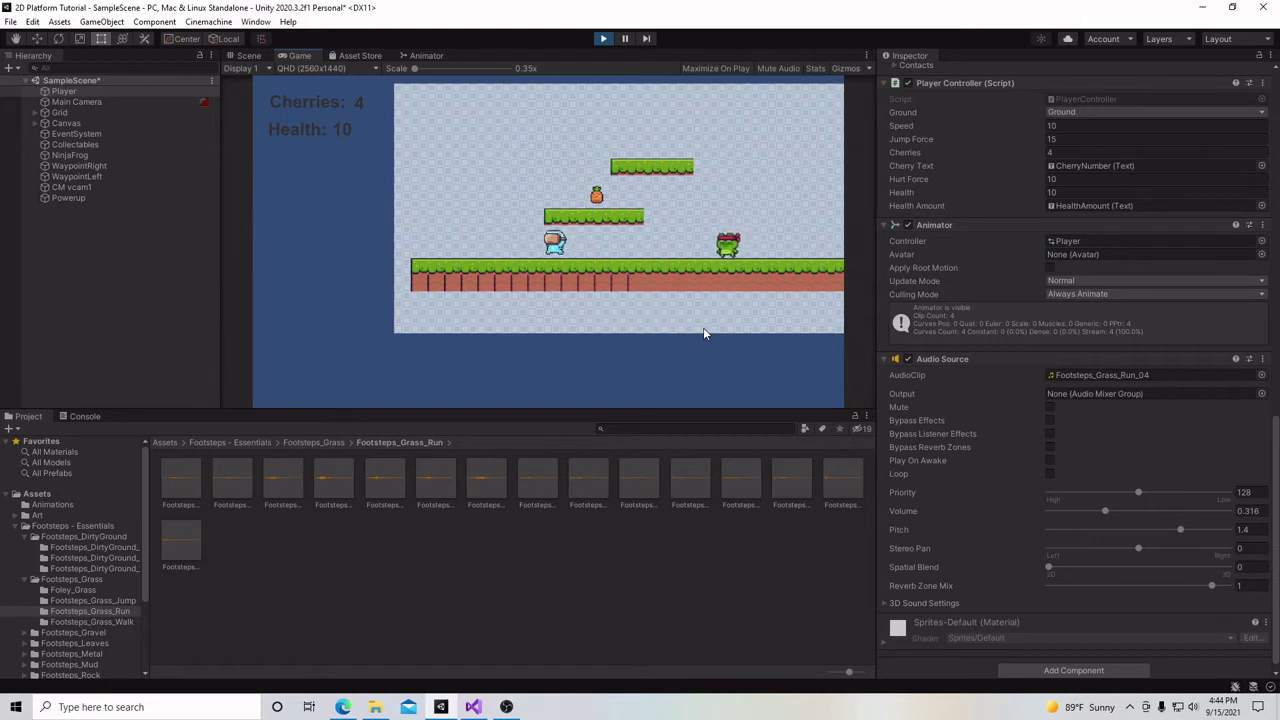
key("Left")
key("Right")
key("Left")
key("Right")
key("Left")
key("Right")
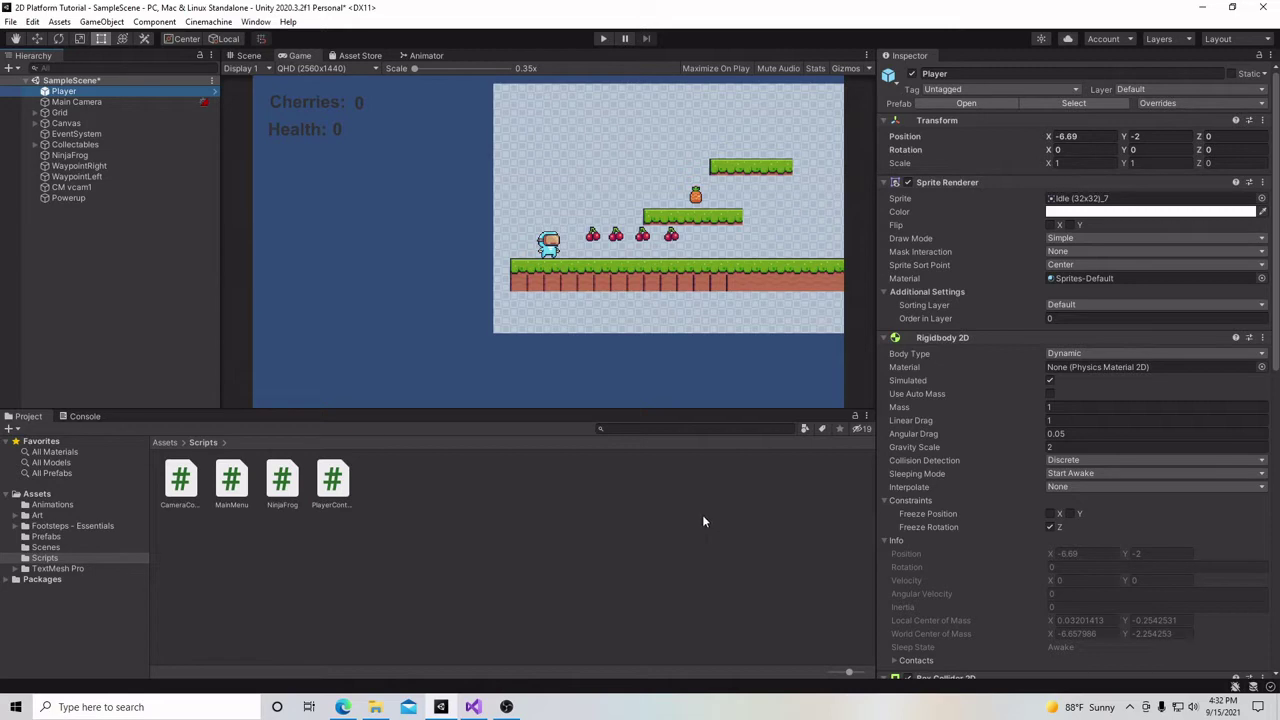
left_click(358, 56)
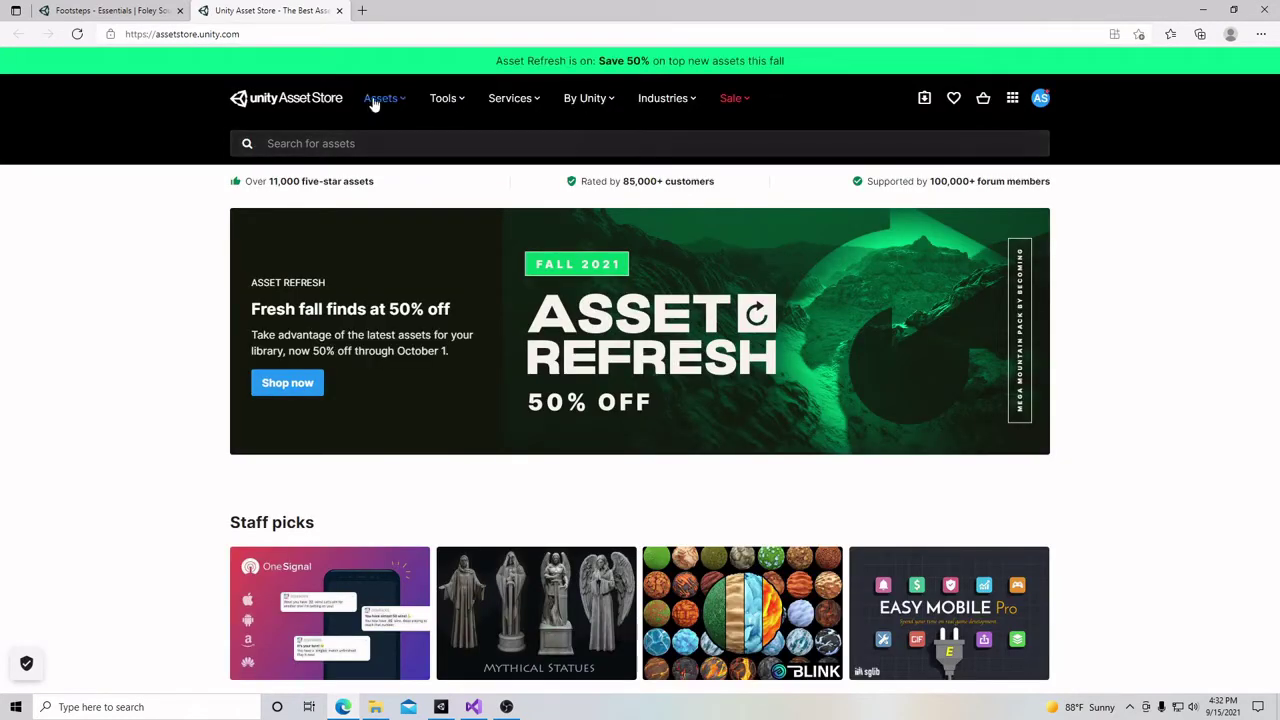
Browse the Asset Store's Audio category listings
left_click(375, 100)
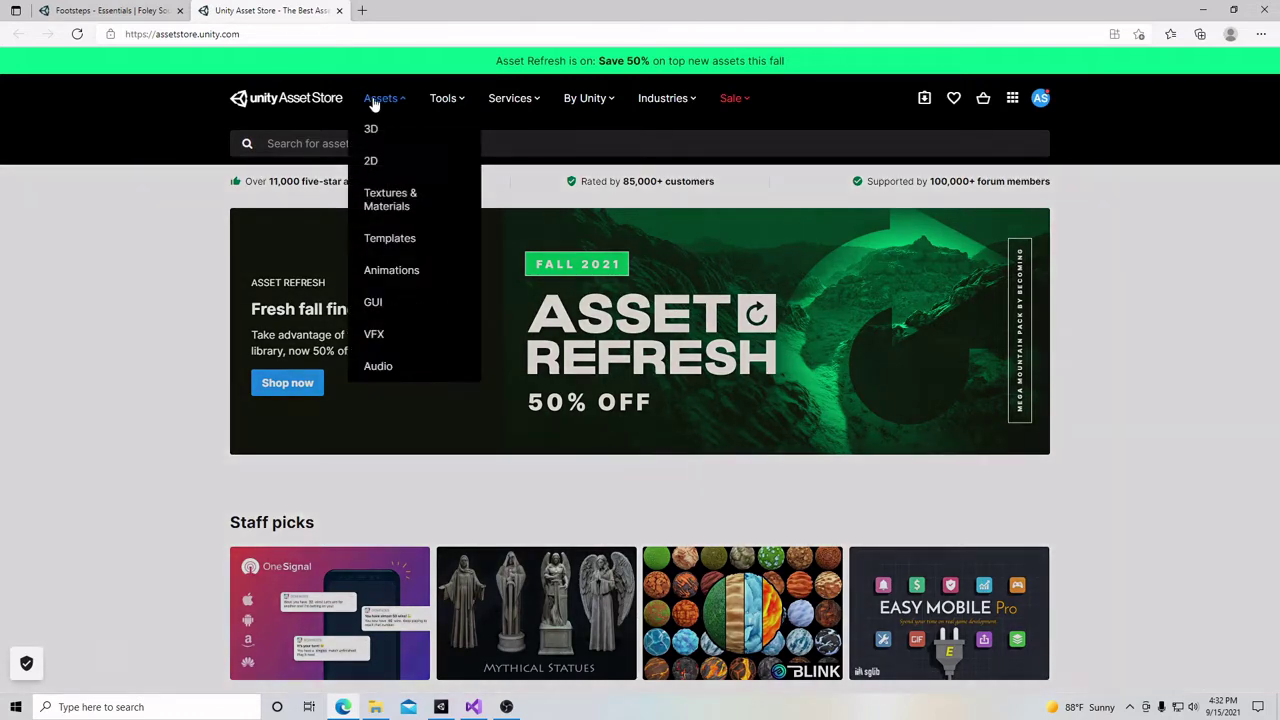
left_click(418, 366)
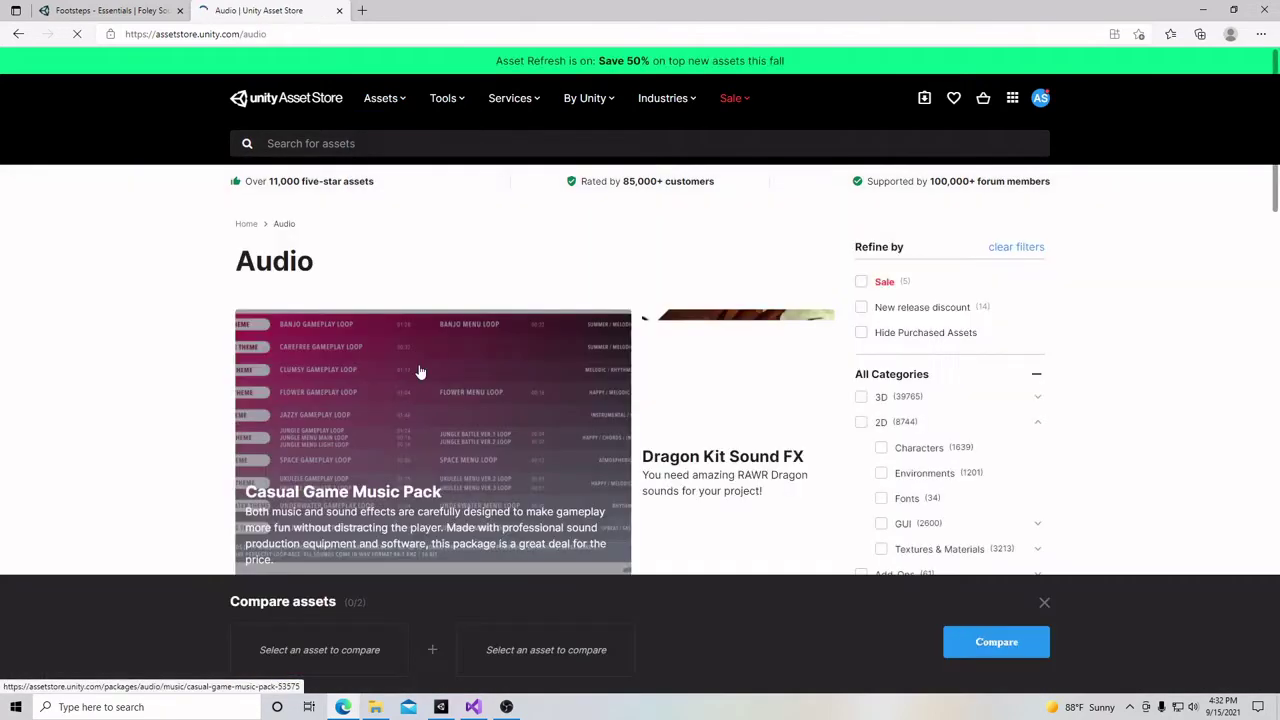
scroll(1104, 339, "down", 1)
scroll(1110, 345, "down", 4)
scroll(629, 406, "down", 1)
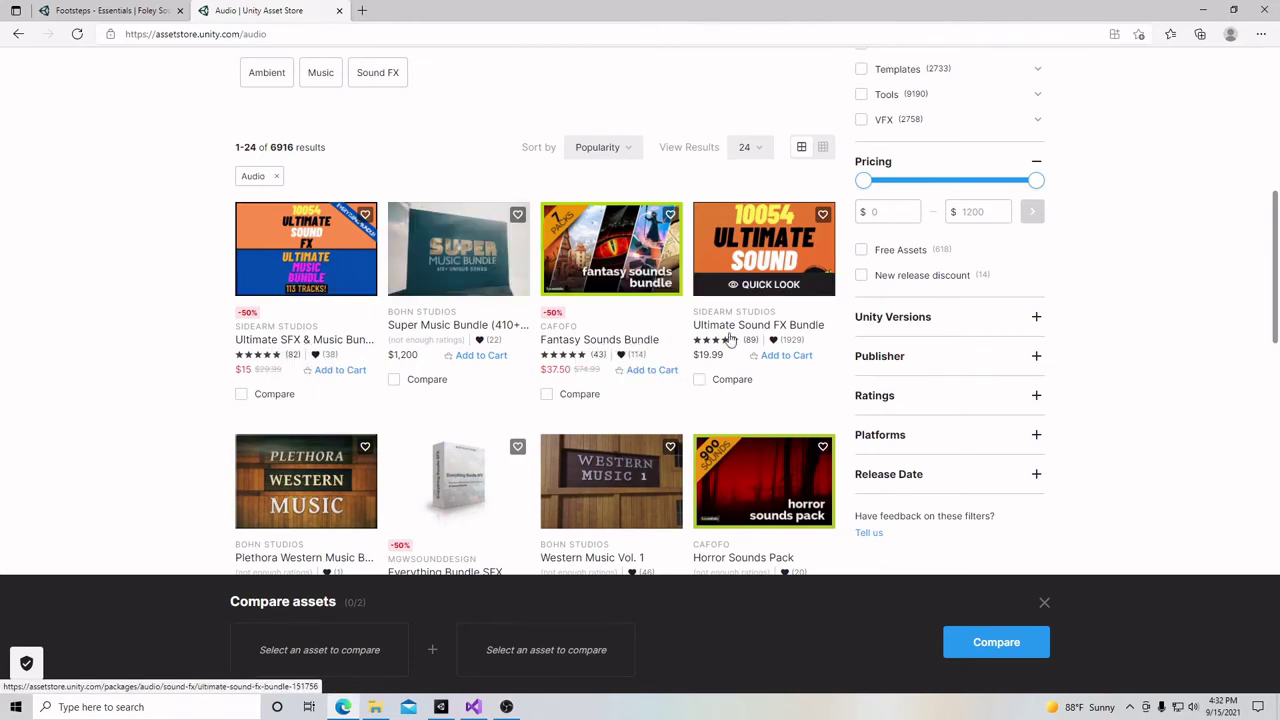
scroll(731, 340, "down", 2)
scroll(730, 335, "up", 1)
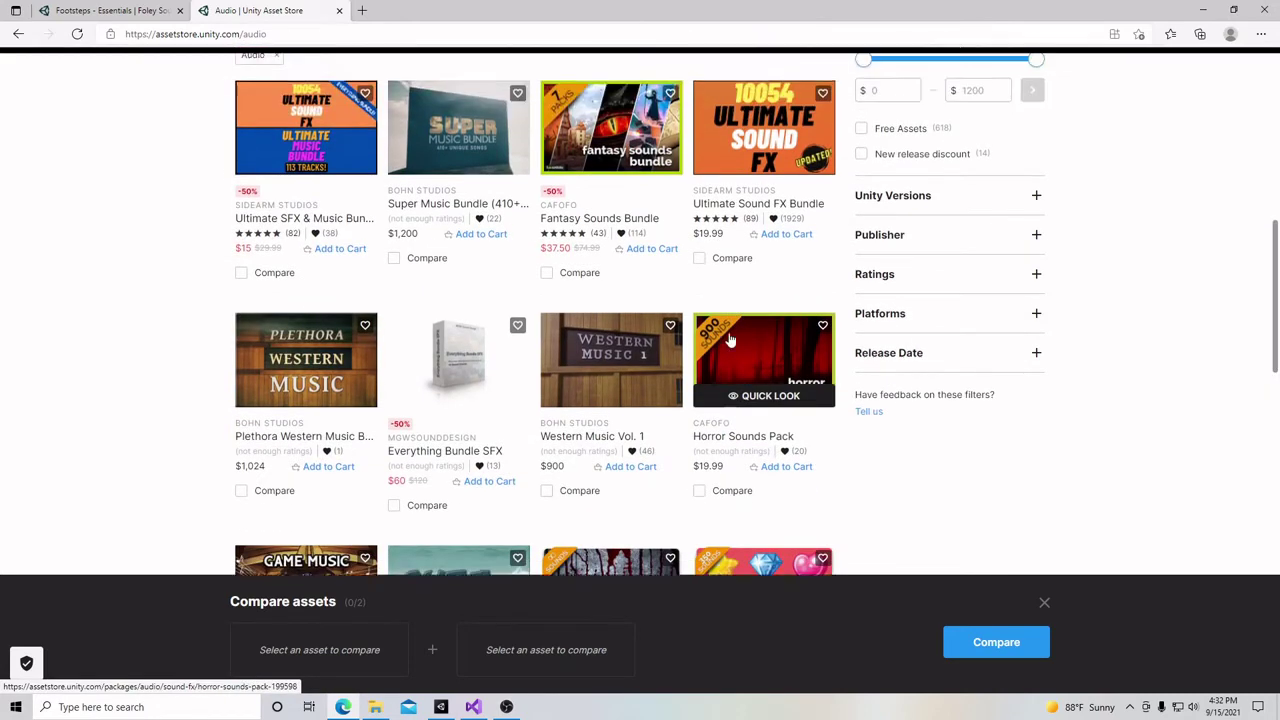
scroll(770, 330, "up", 2)
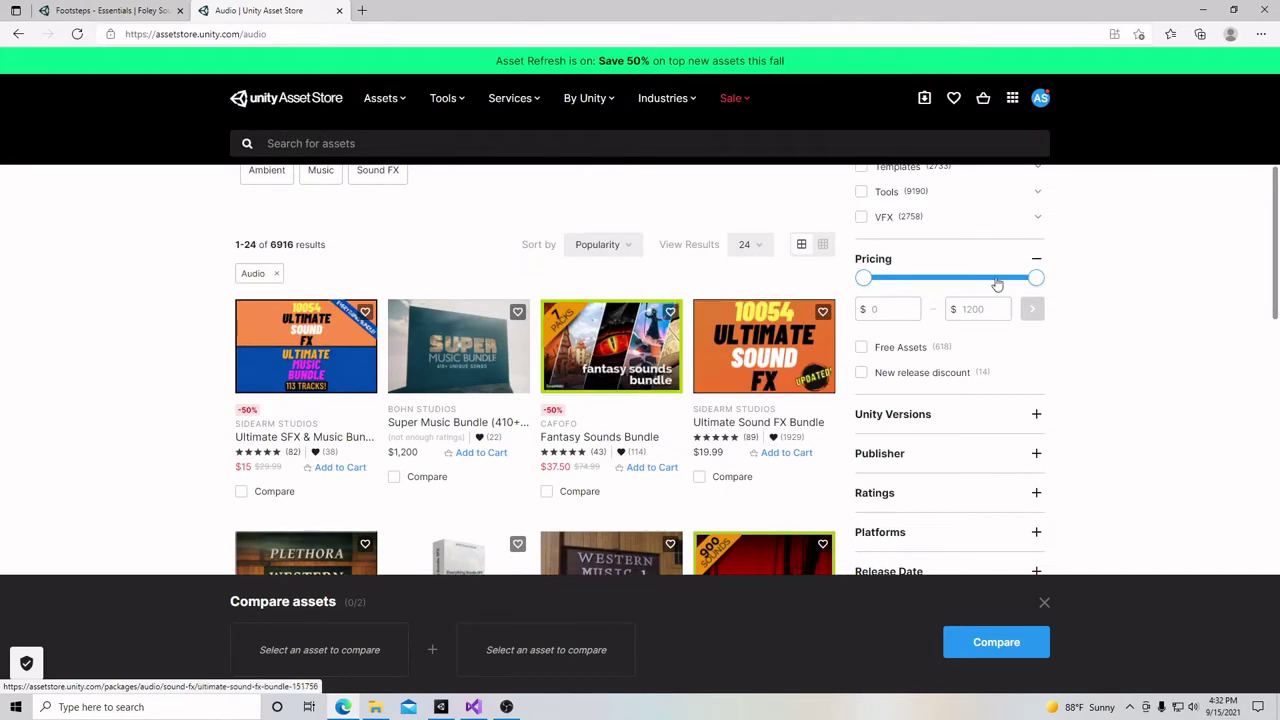
Filter the Audio listing to free assets priced $0 to $0
left_click_drag(1036, 283, 995, 283)
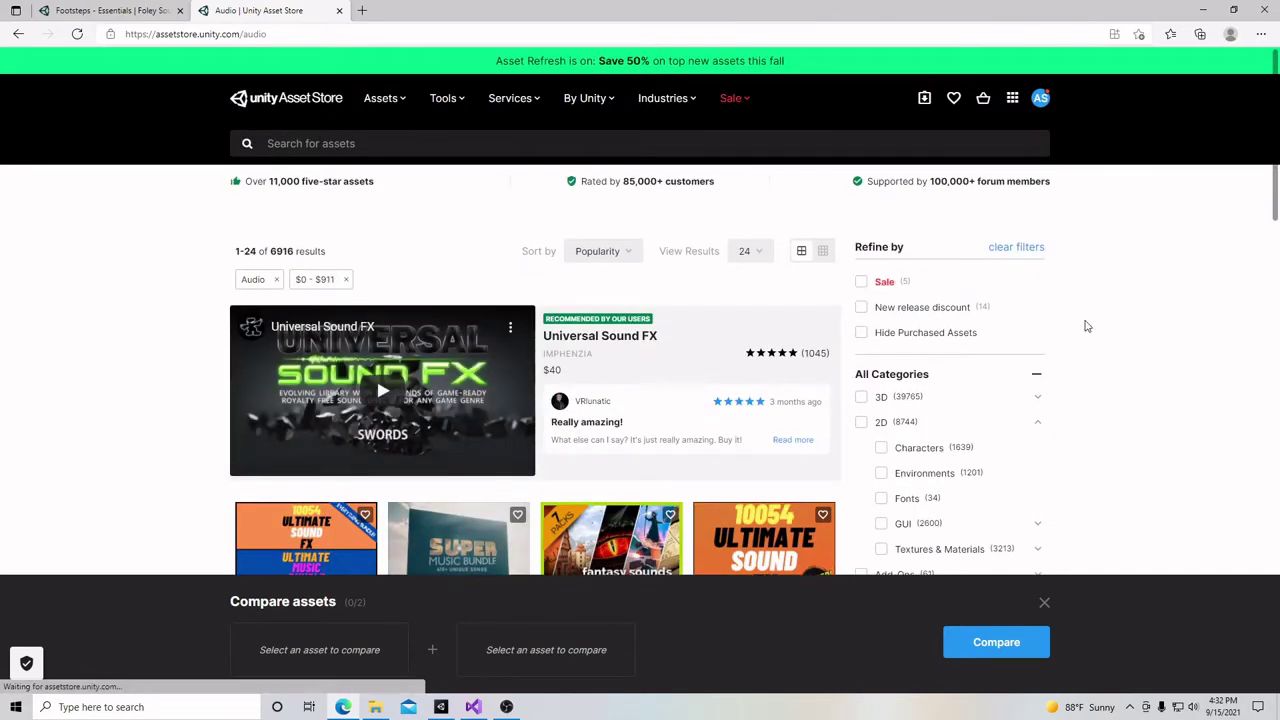
scroll(1122, 371, "down", 3)
scroll(1110, 390, "down", 2)
left_click_drag(997, 282, 838, 295)
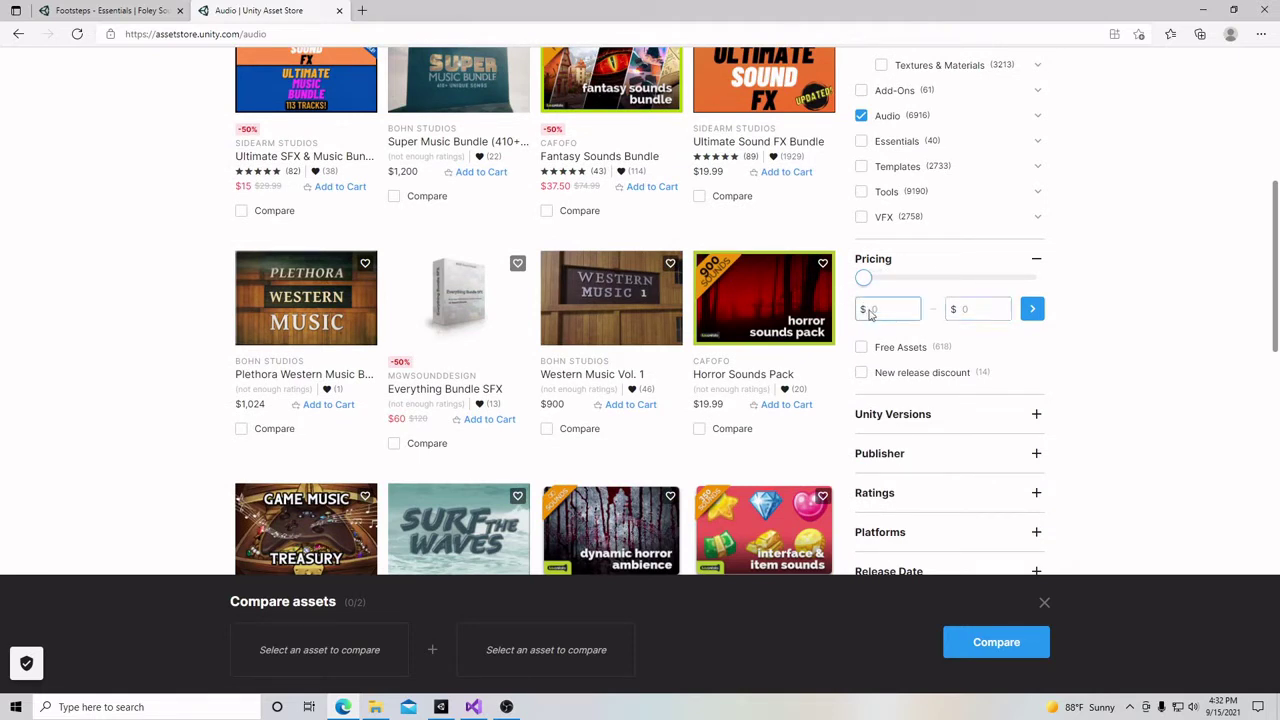
left_click(861, 347)
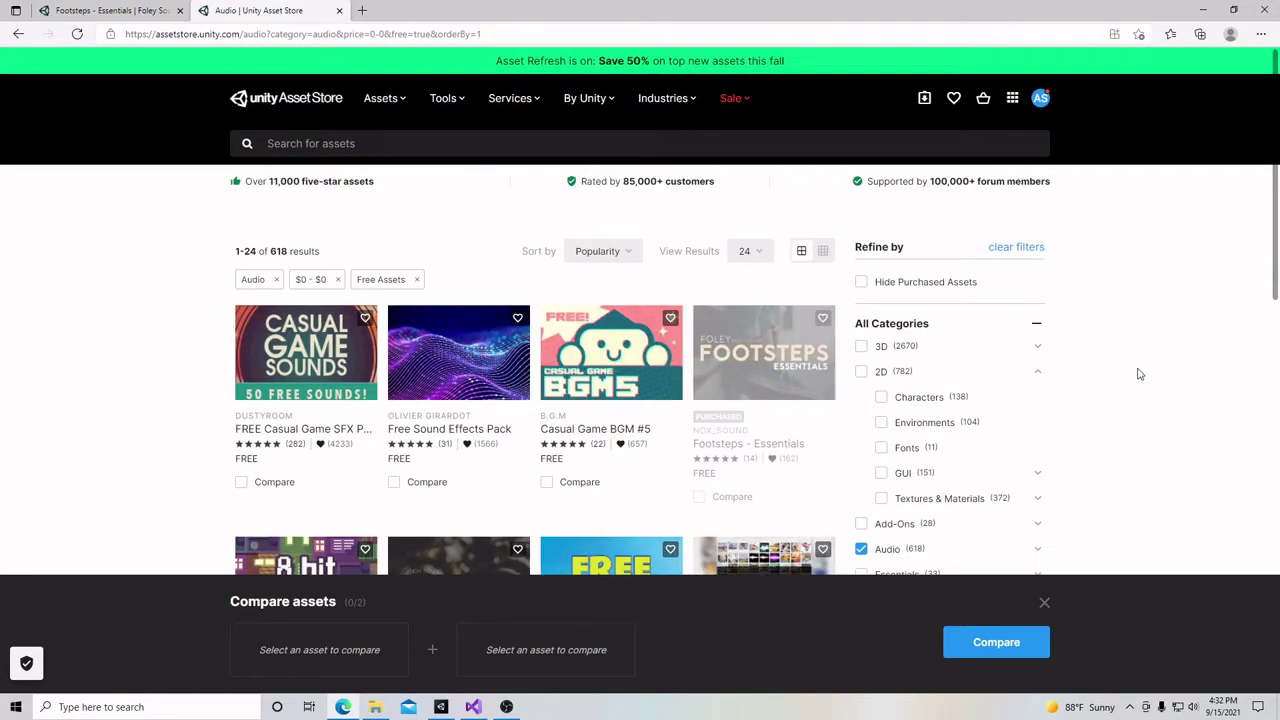
Add the Free Sound Effects Pack to My Assets
scroll(1130, 372, "down", 1)
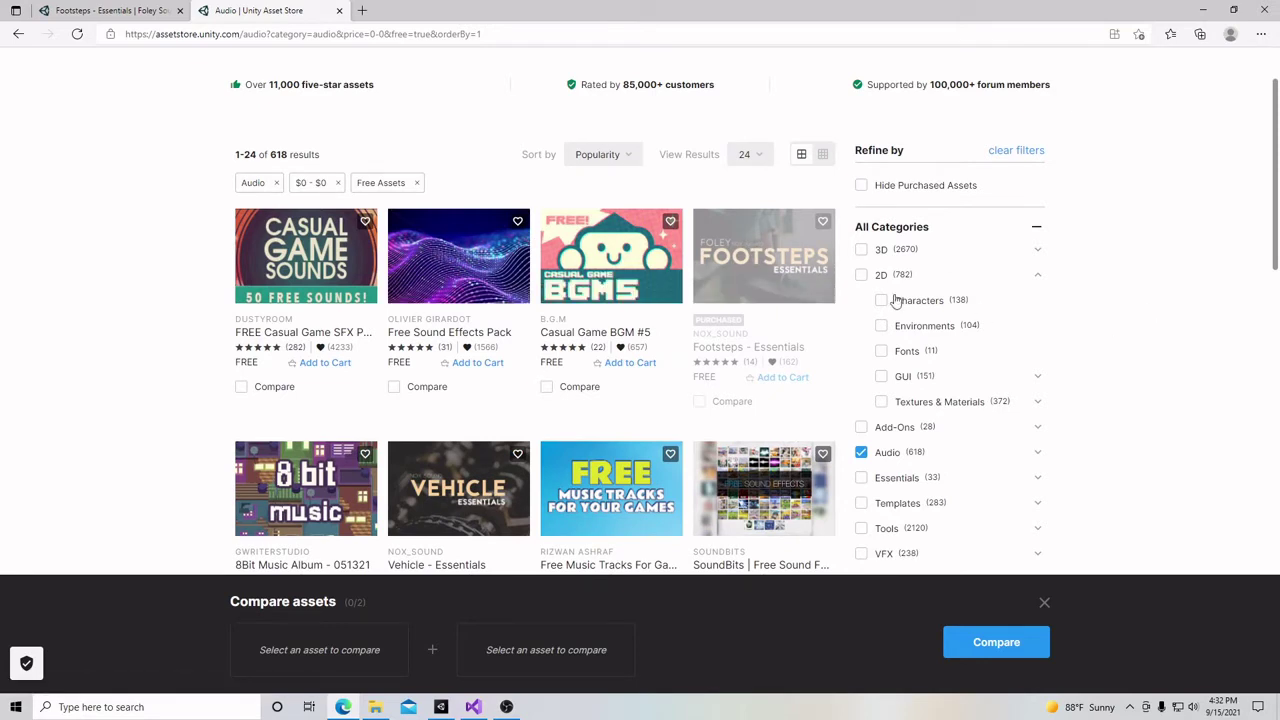
mouse_move(763, 256)
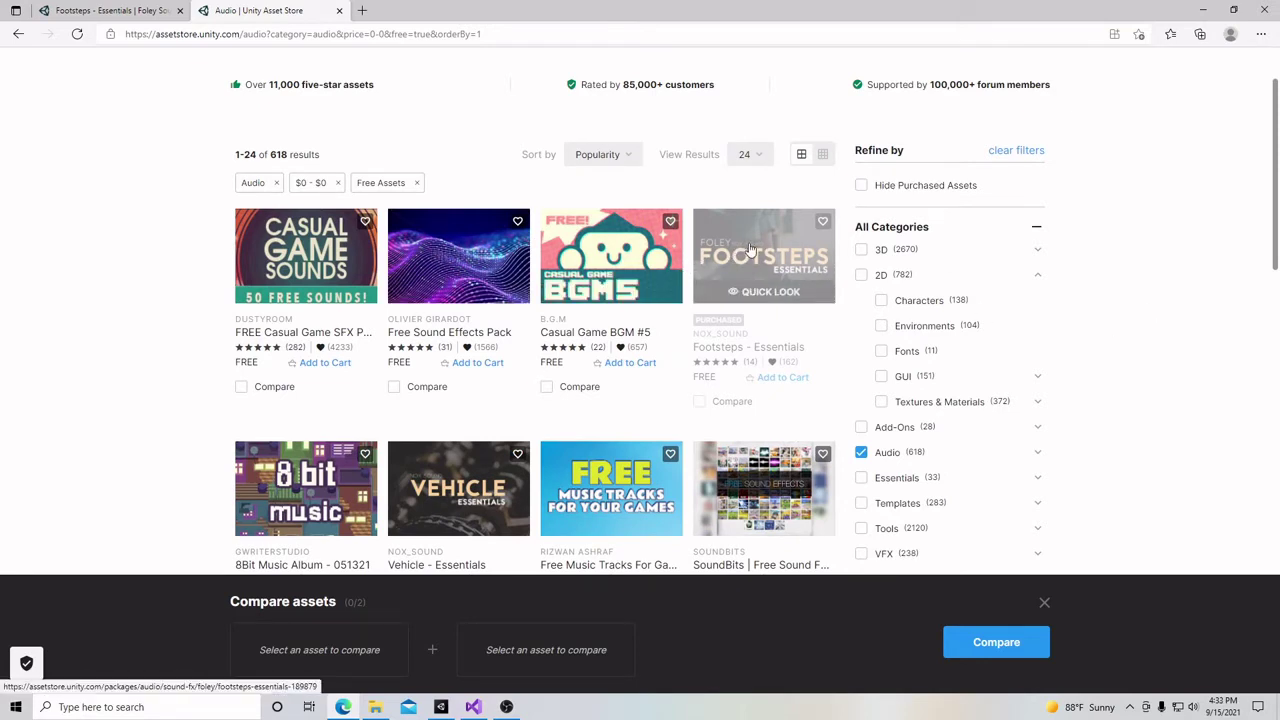
left_click(752, 248)
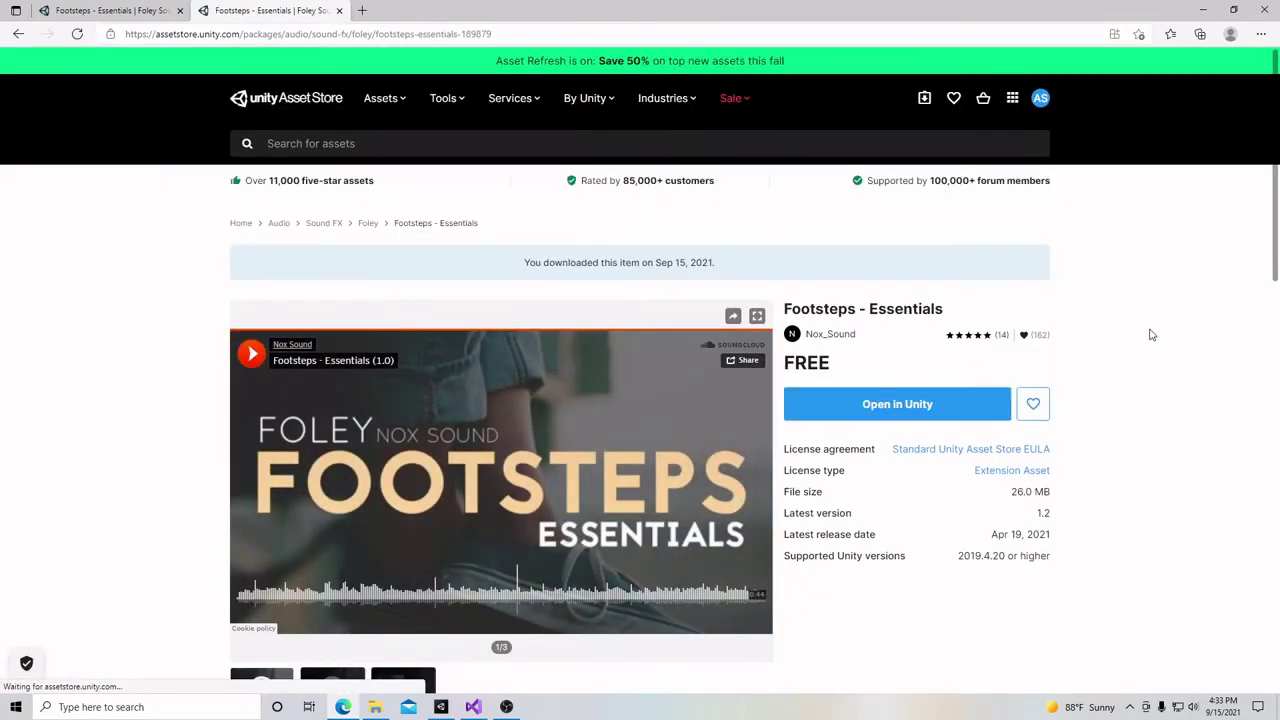
left_click(18, 34)
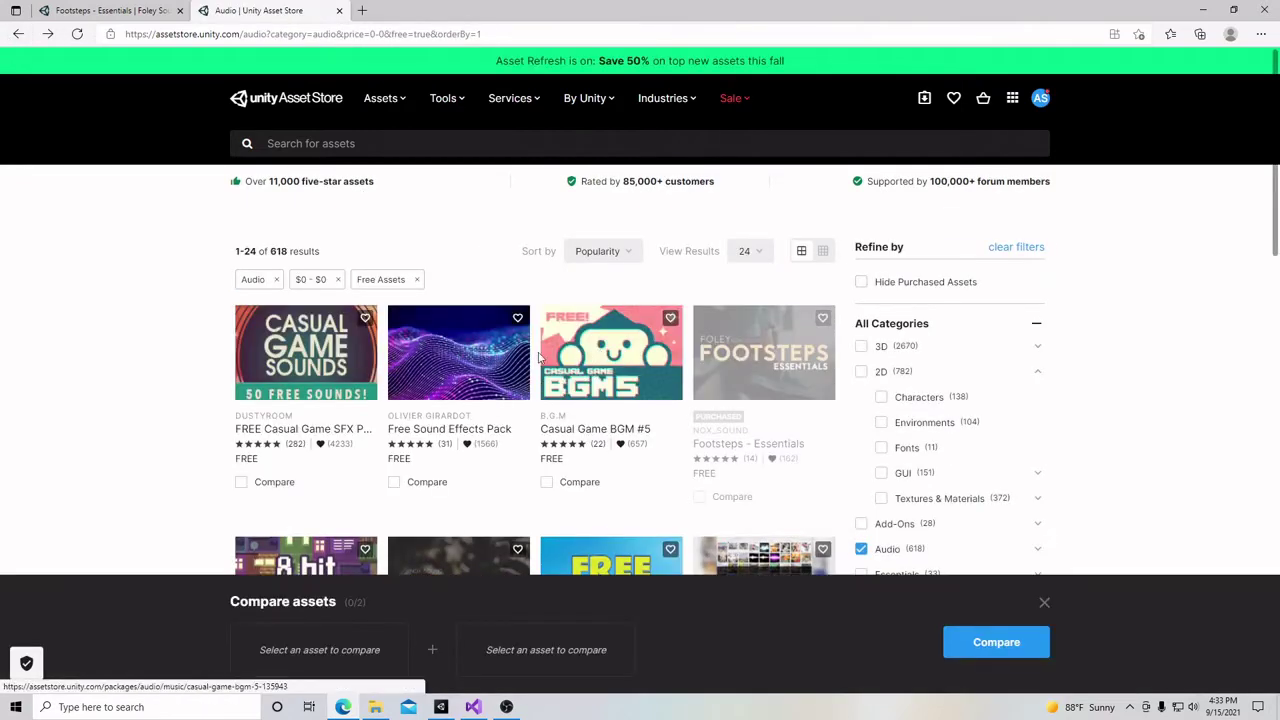
left_click(462, 348)
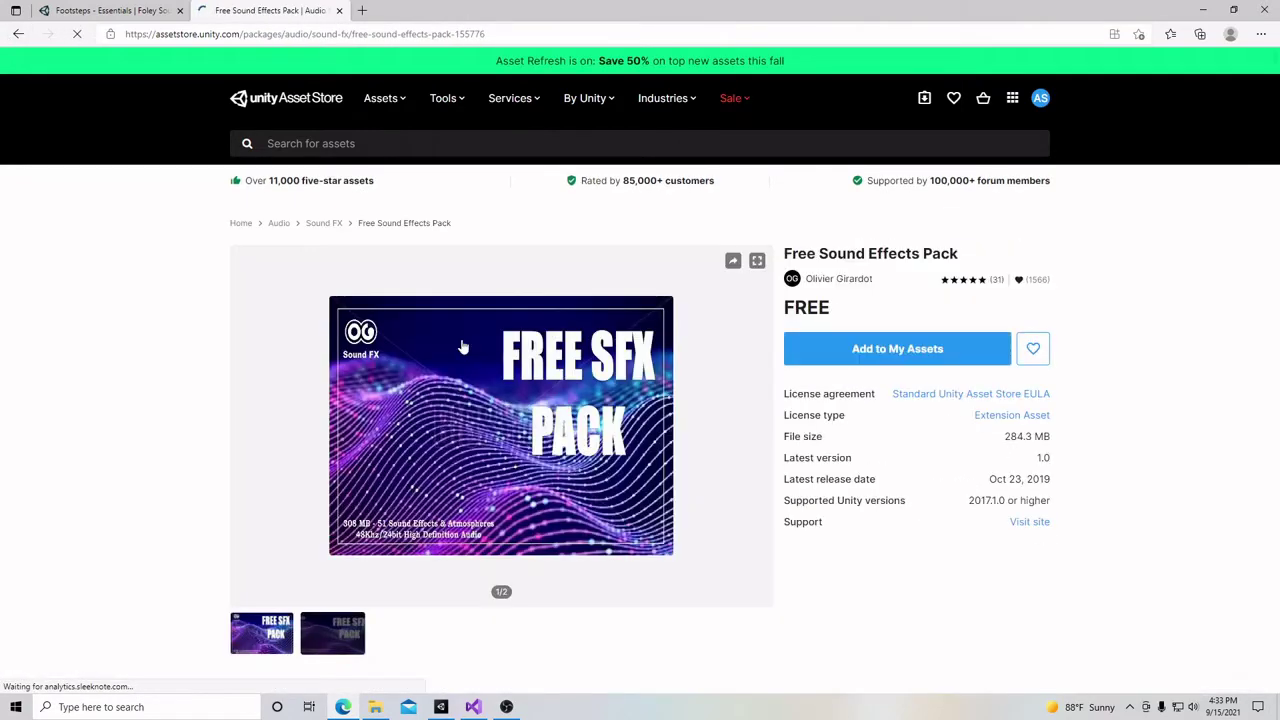
scroll(1020, 468, "down", 3)
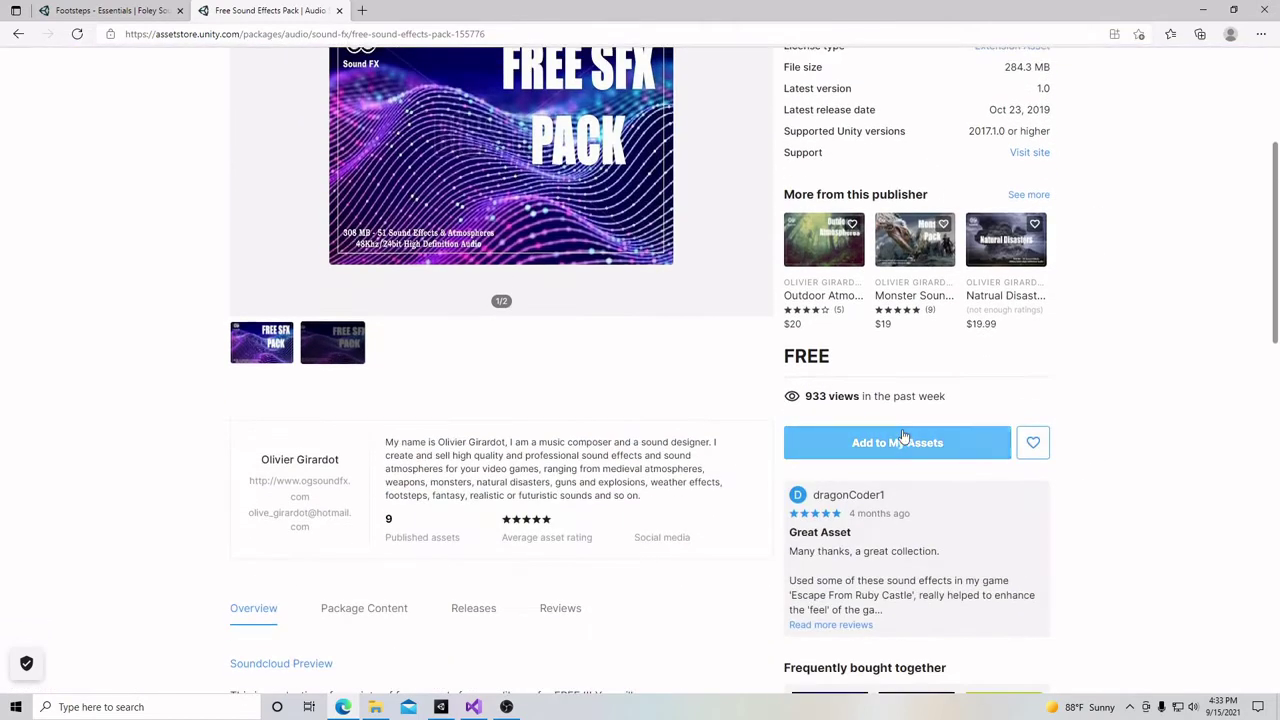
left_click(1000, 432)
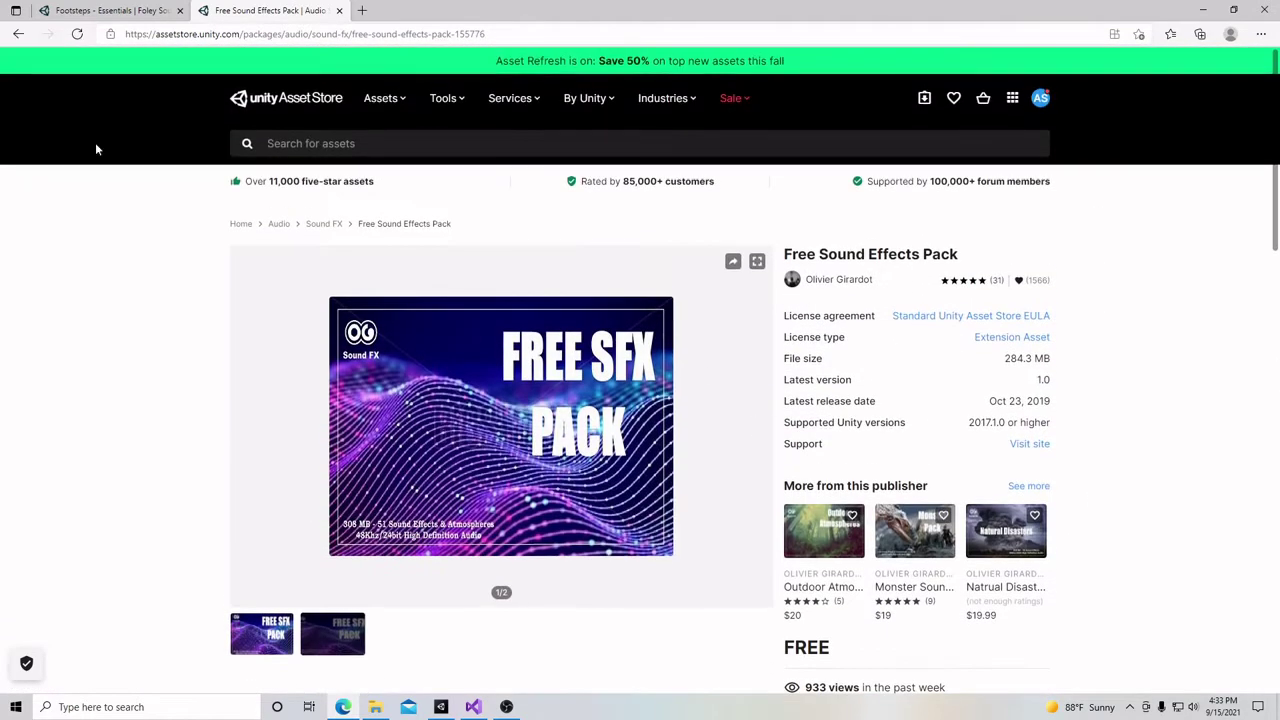
left_click(18, 34)
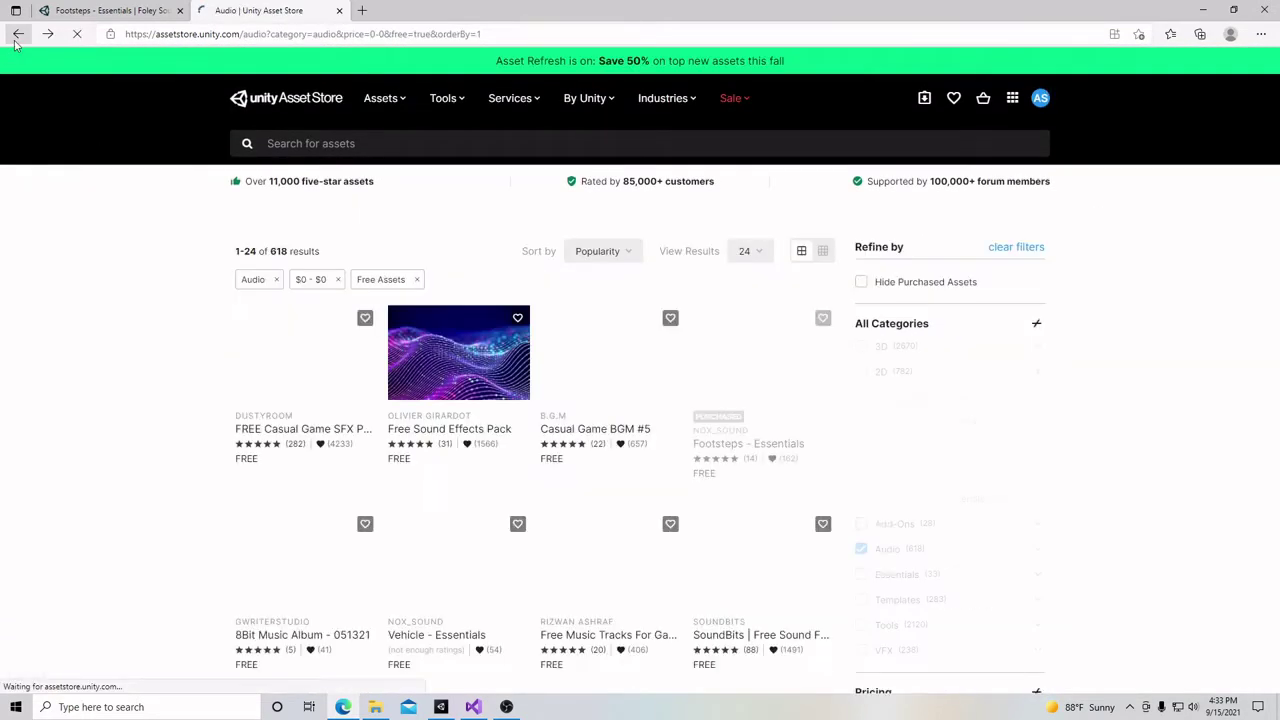
Open Footsteps - Essentials in Unity's Package Manager
left_click(767, 334)
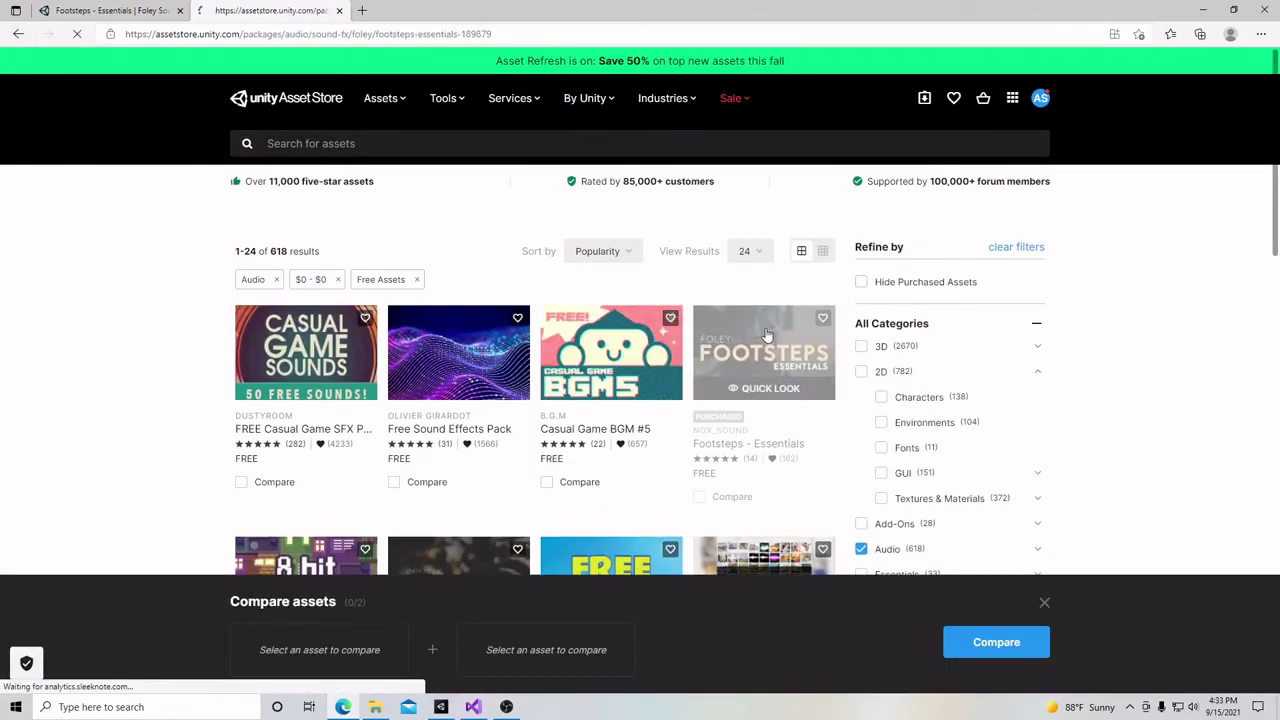
scroll(1127, 430, "down", 1)
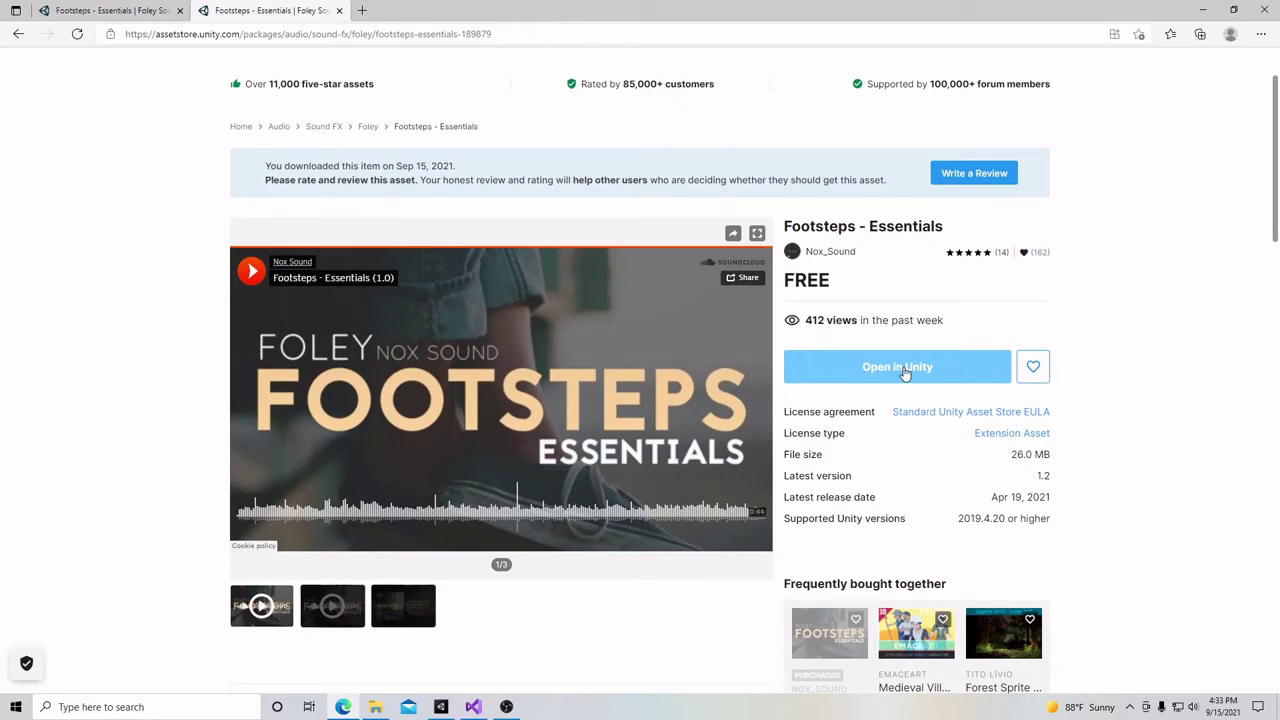
left_click(905, 368)
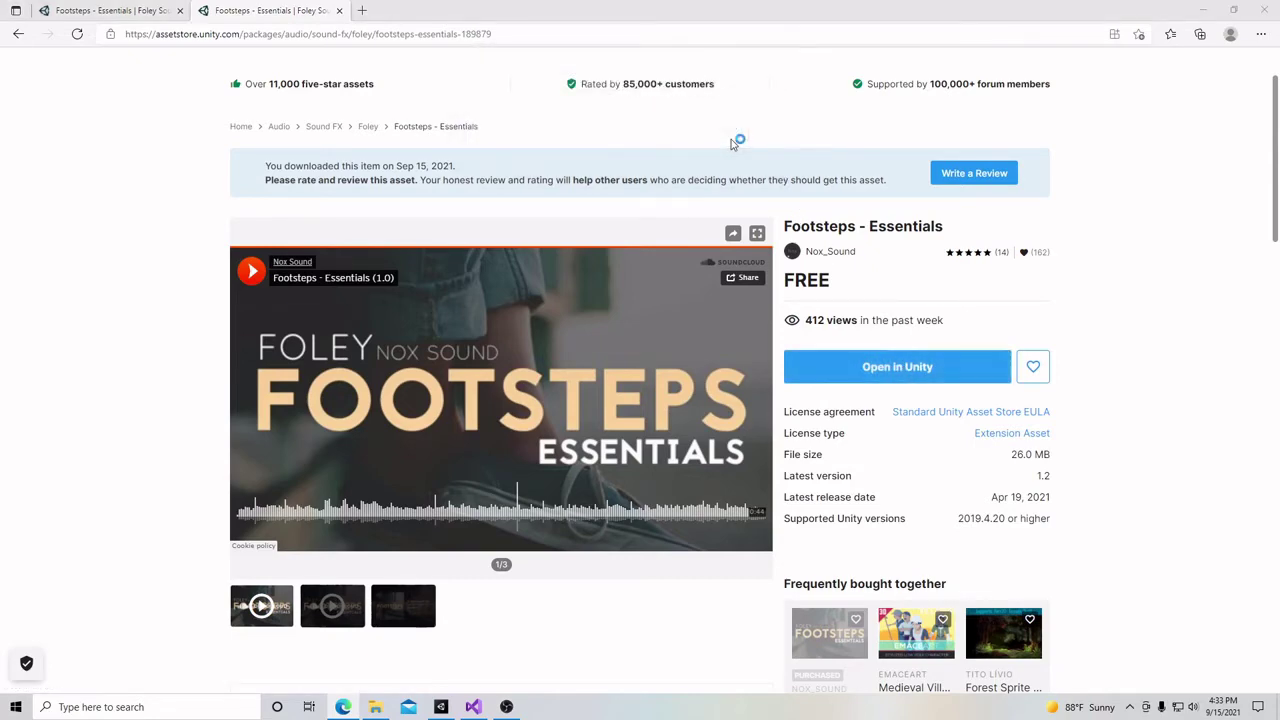
left_click(727, 136)
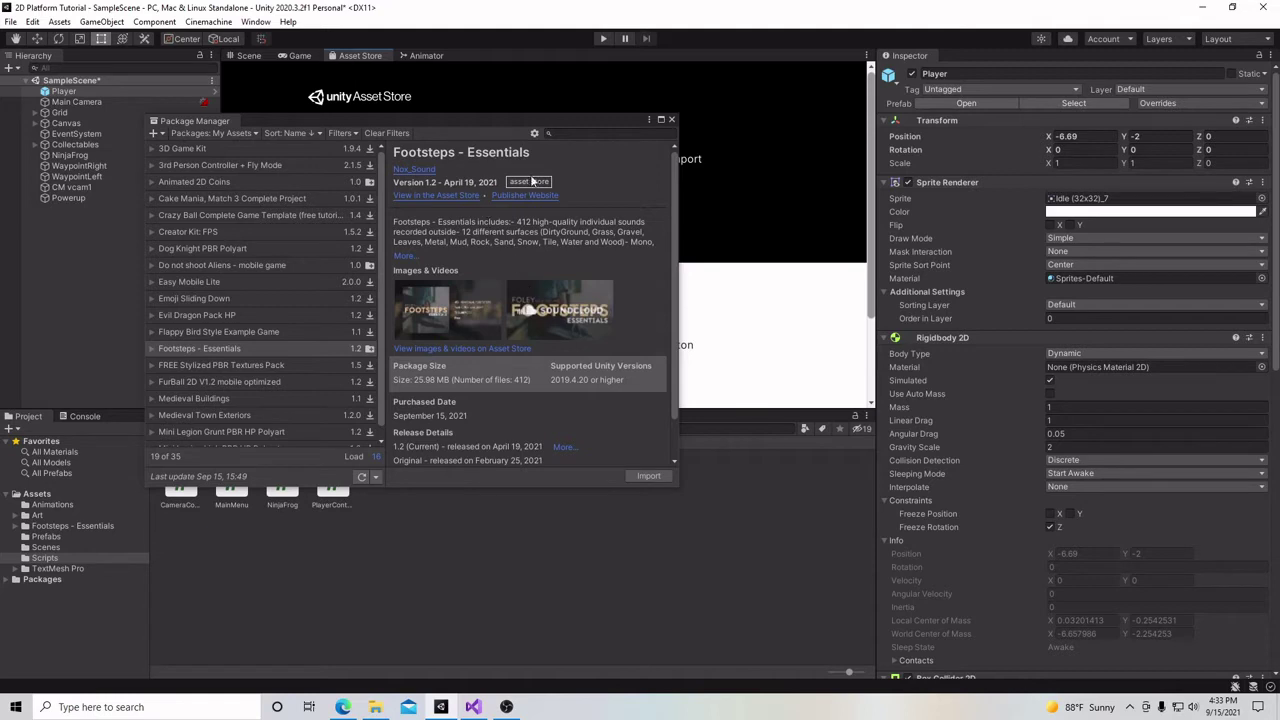
Close the Package Manager and list the Footsteps - Essentials folder's subfolders
left_click(672, 120)
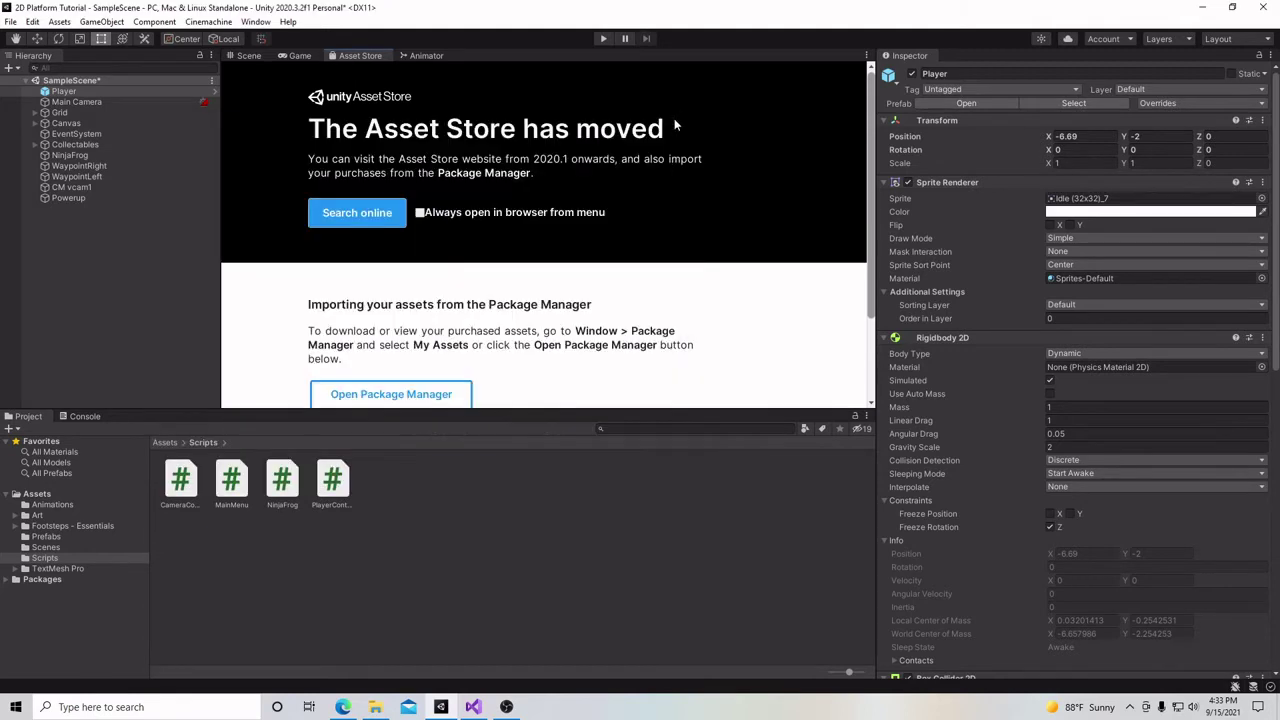
left_click(69, 525)
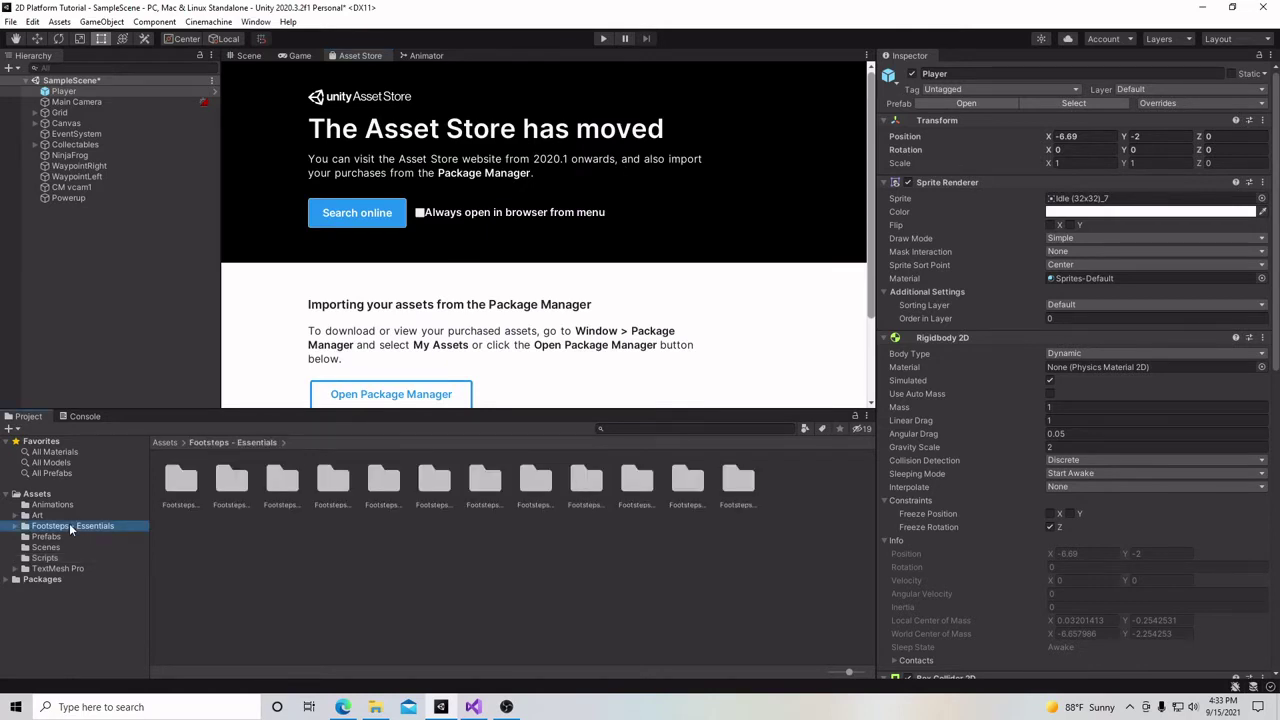
Browse the DirtyGround, Grass and Metal footstep folders, ending in Footsteps_Grass > Foley_Grass
double_click(178, 480)
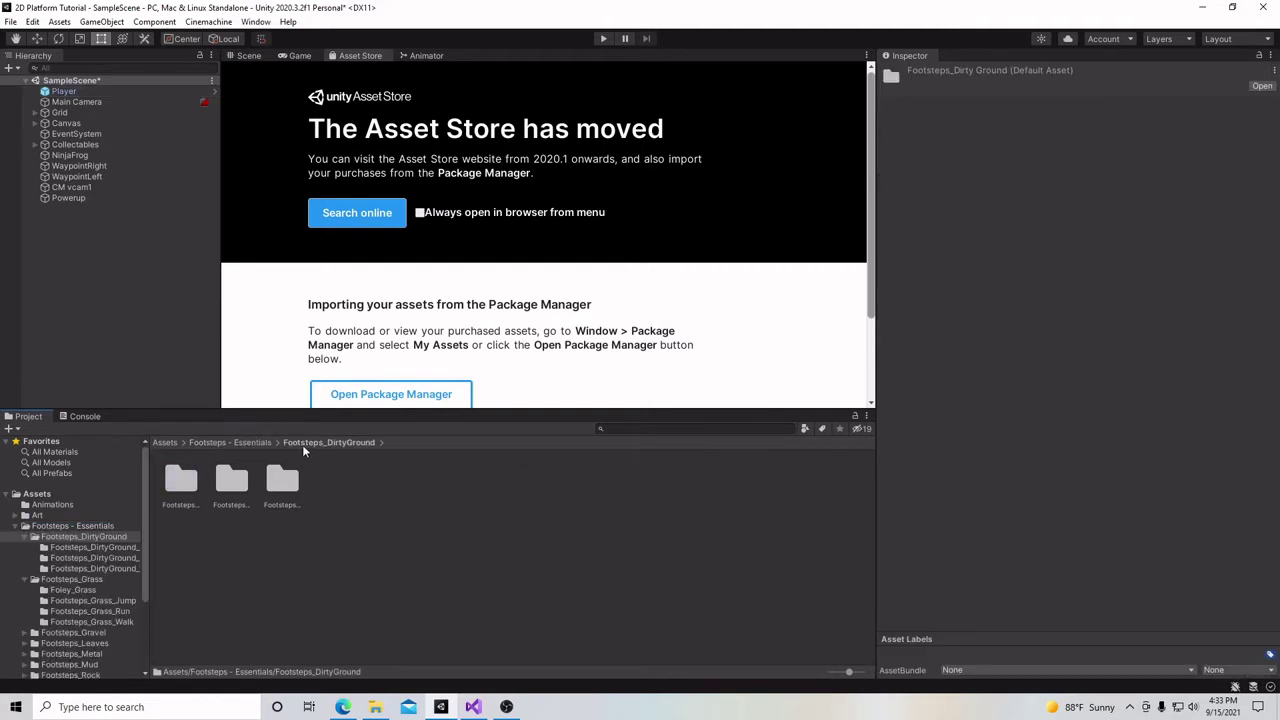
left_click(252, 442)
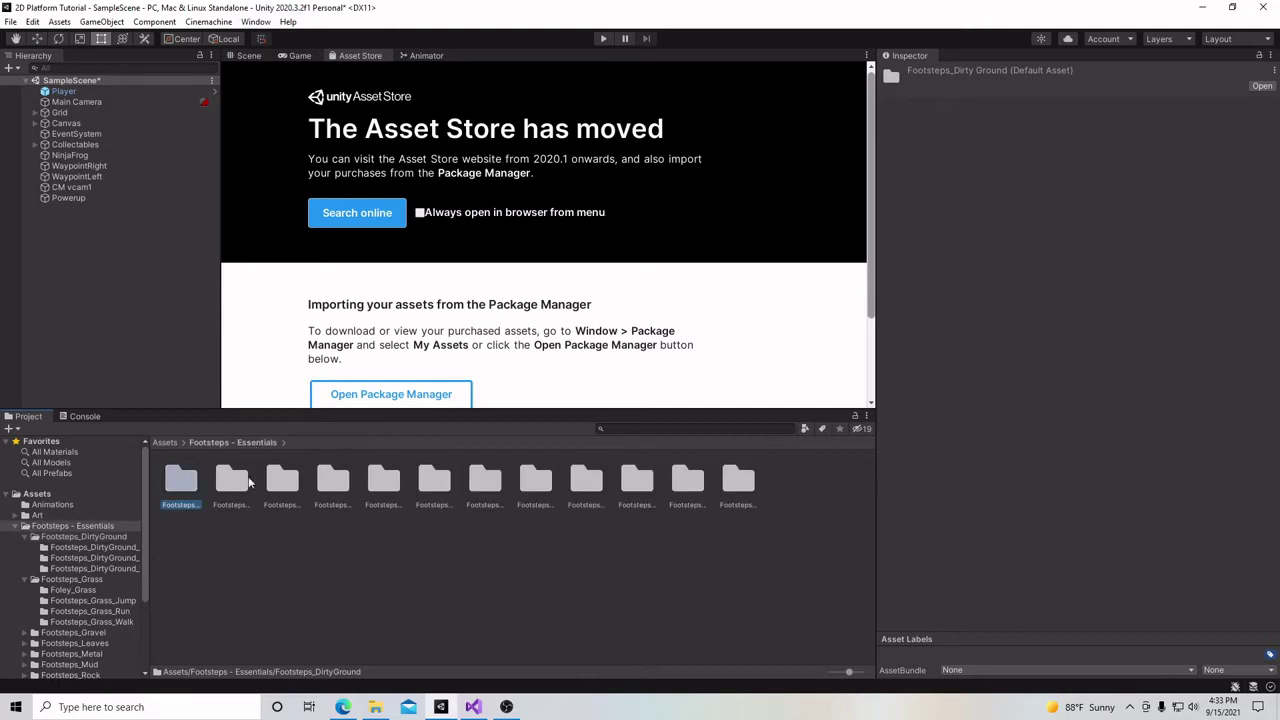
double_click(236, 484)
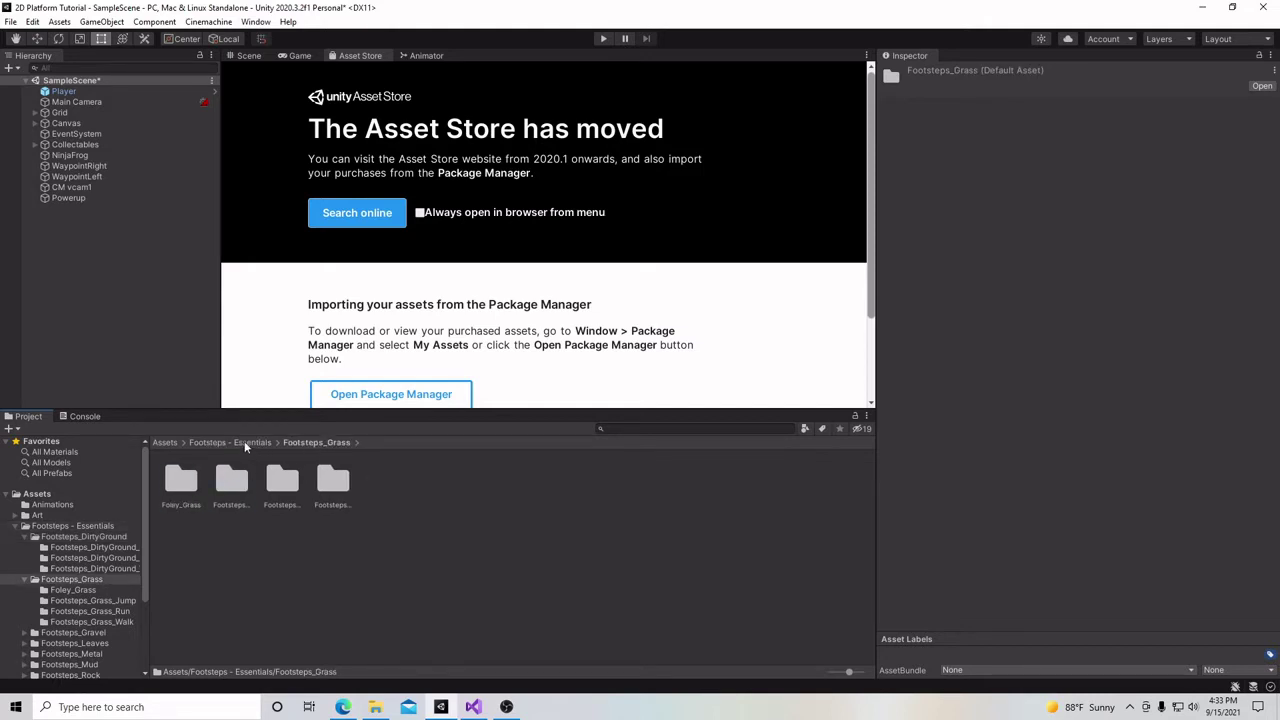
left_click(245, 442)
double_click(384, 480)
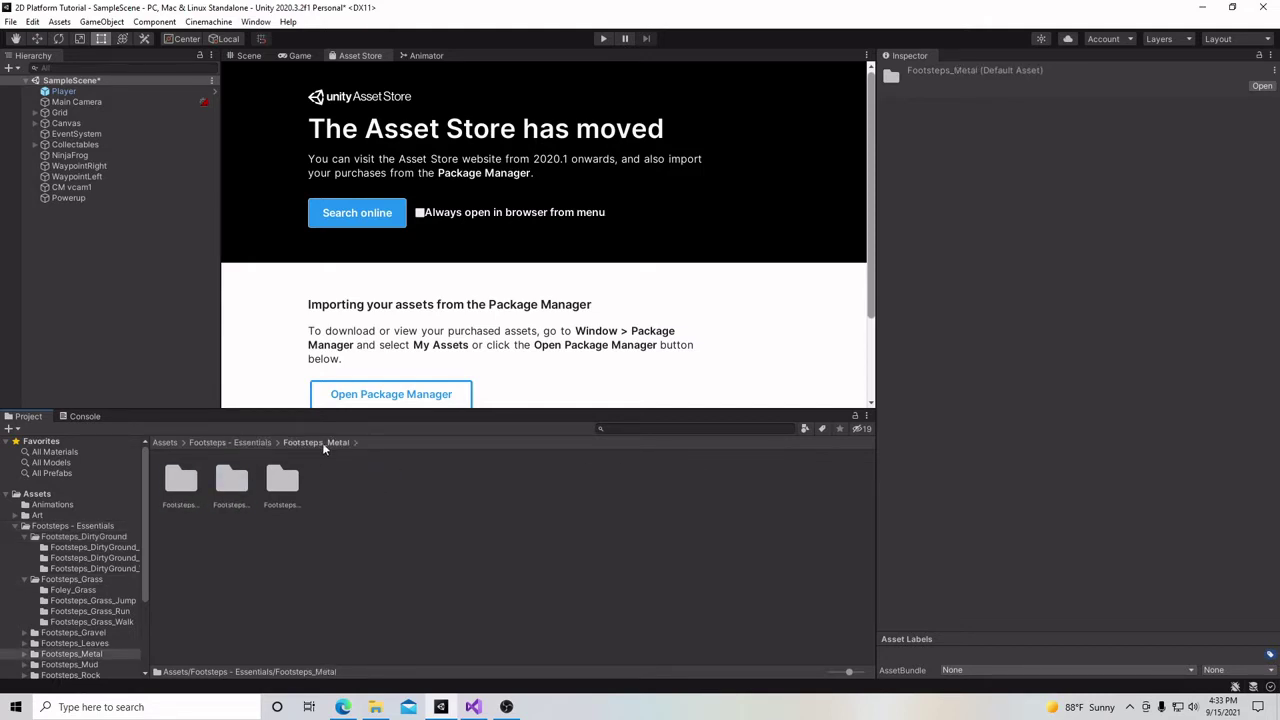
left_click(242, 442)
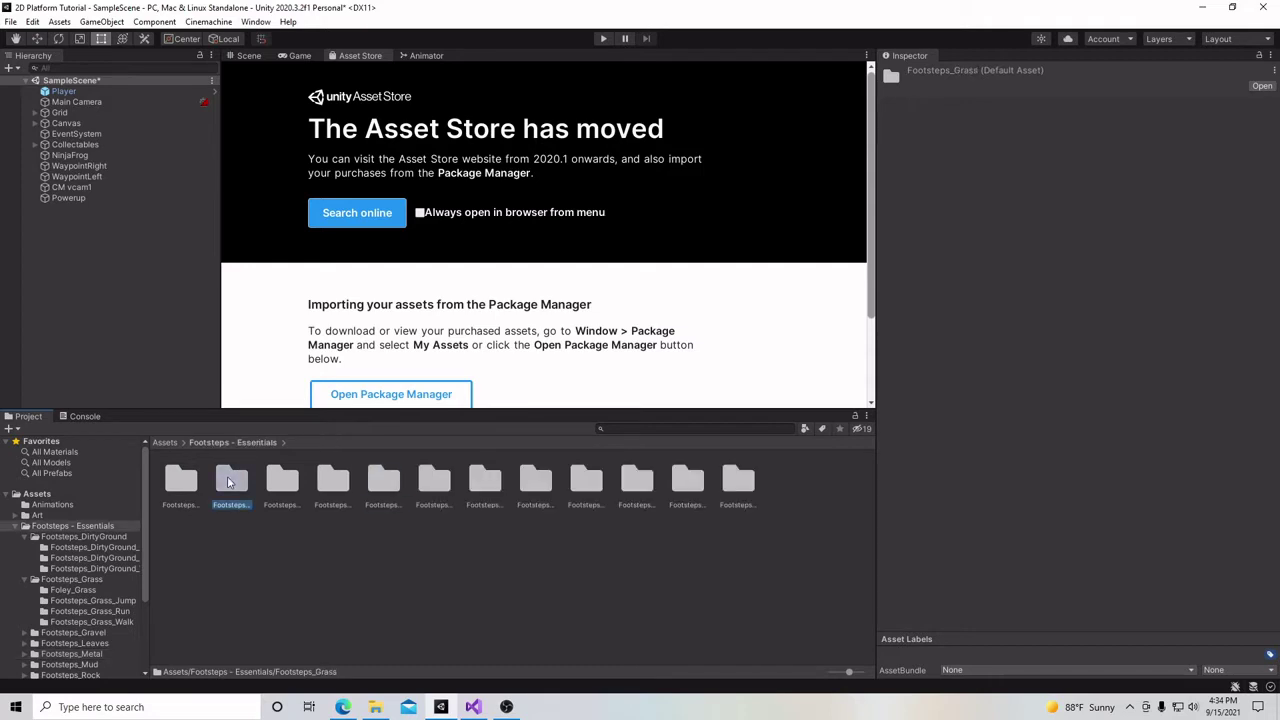
double_click(229, 481)
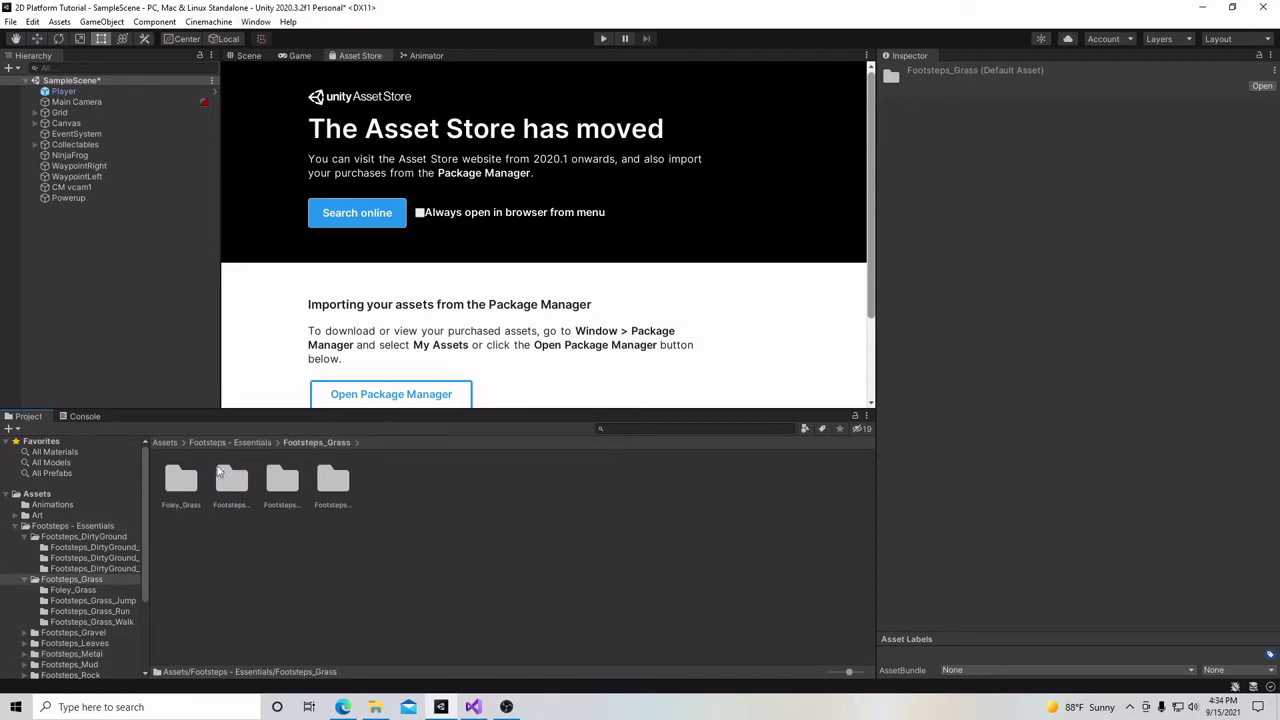
double_click(180, 482)
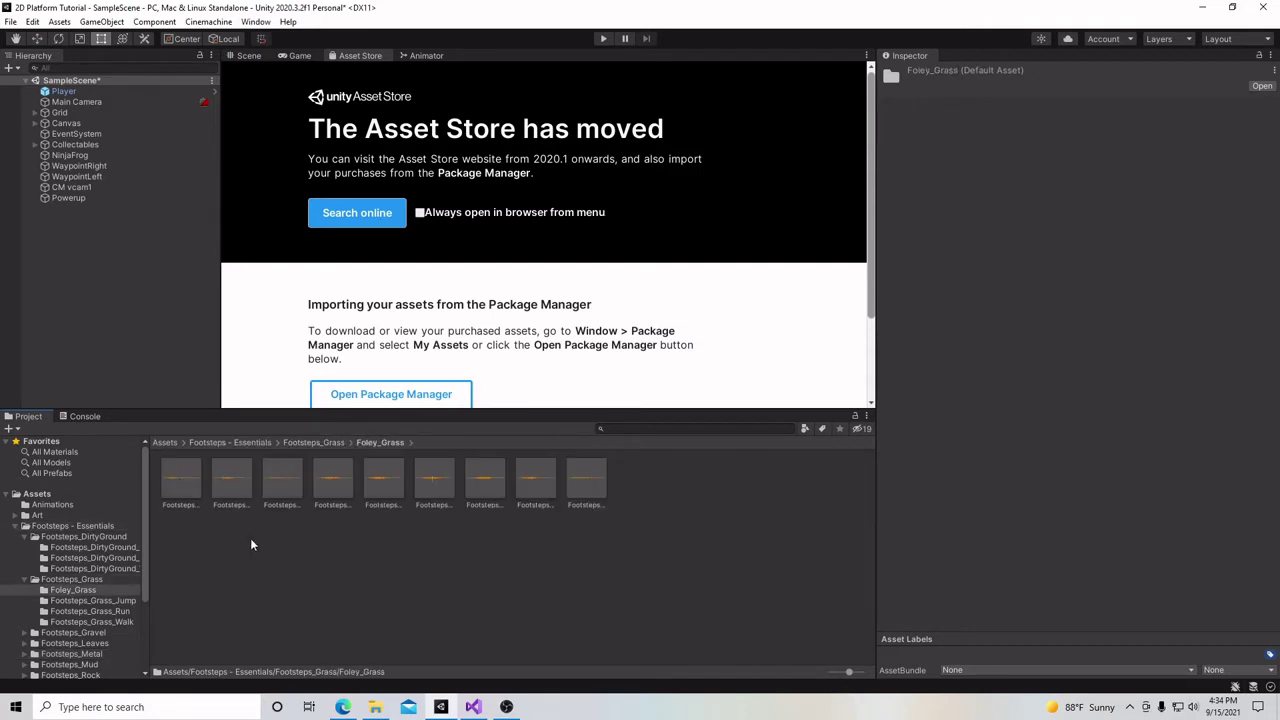
Preview the Footsteps_Grass_Tall_Movement_04 and Movement_05 clips in the Inspector
left_click(332, 486)
double_click(335, 486)
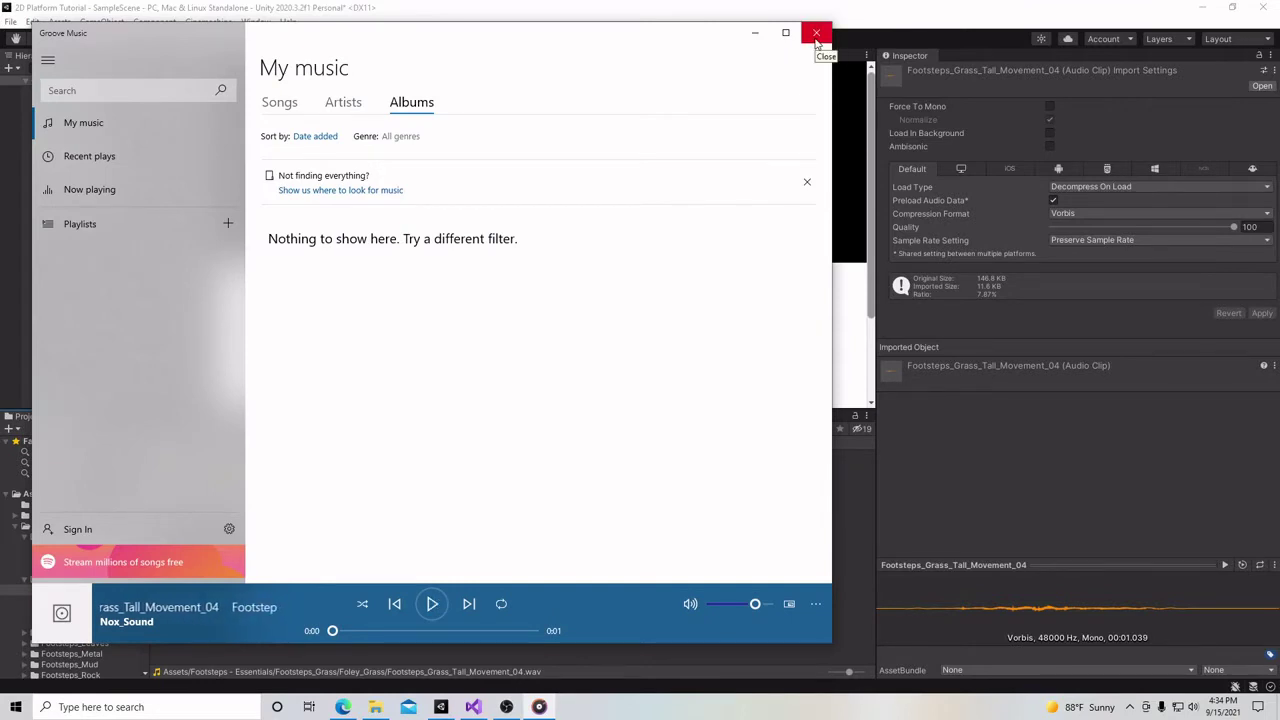
left_click(816, 36)
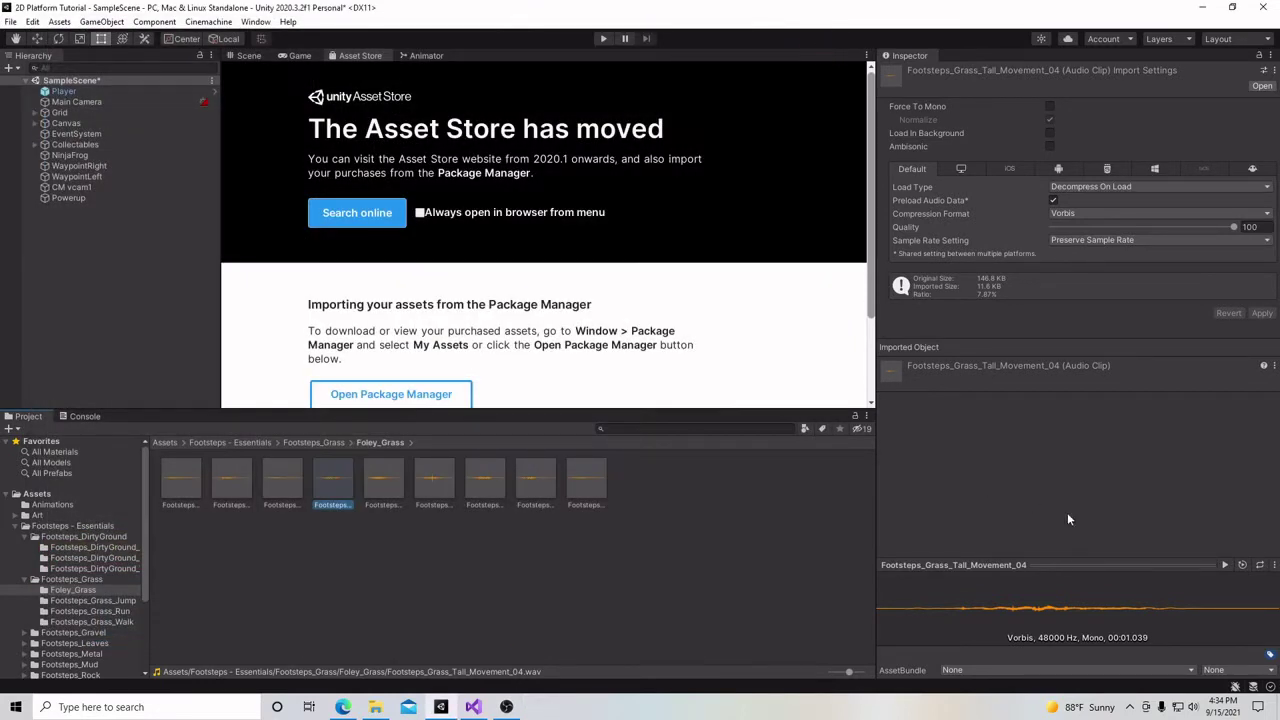
left_click(1225, 565)
left_click(378, 478)
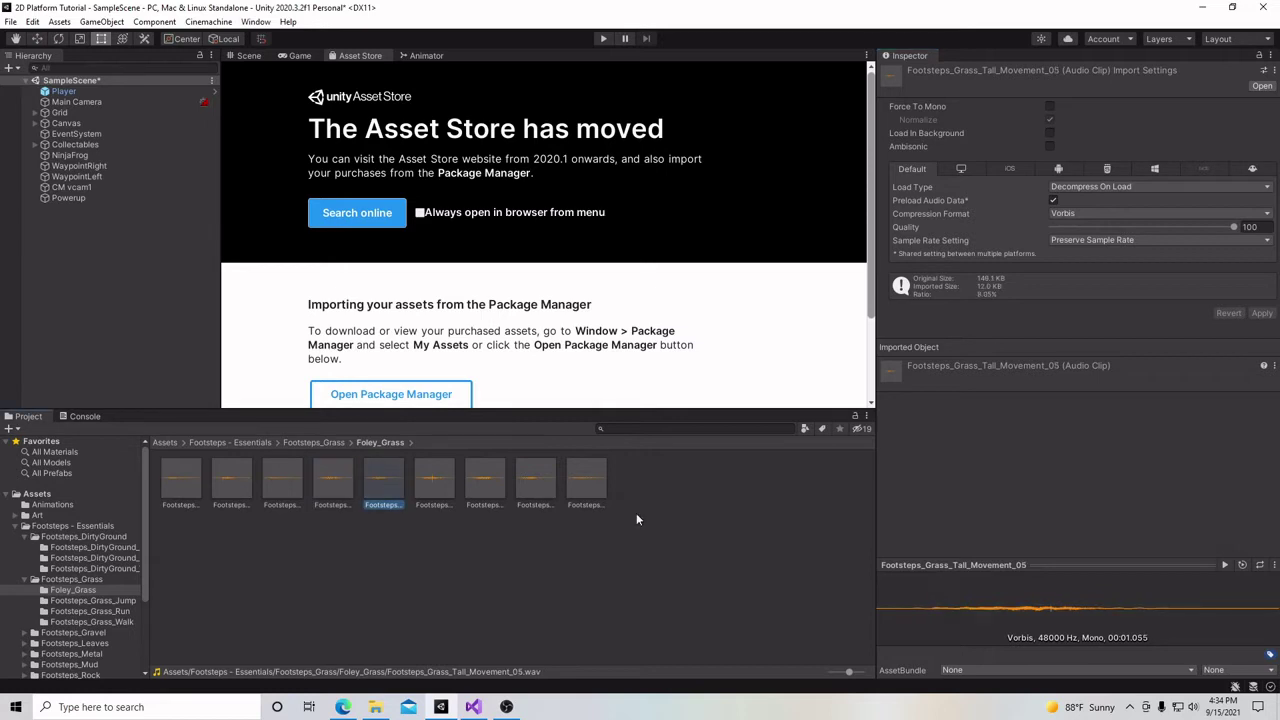
left_click(1222, 565)
Inspect the Main Camera, then bring up the Scene view of the level
left_click(107, 101)
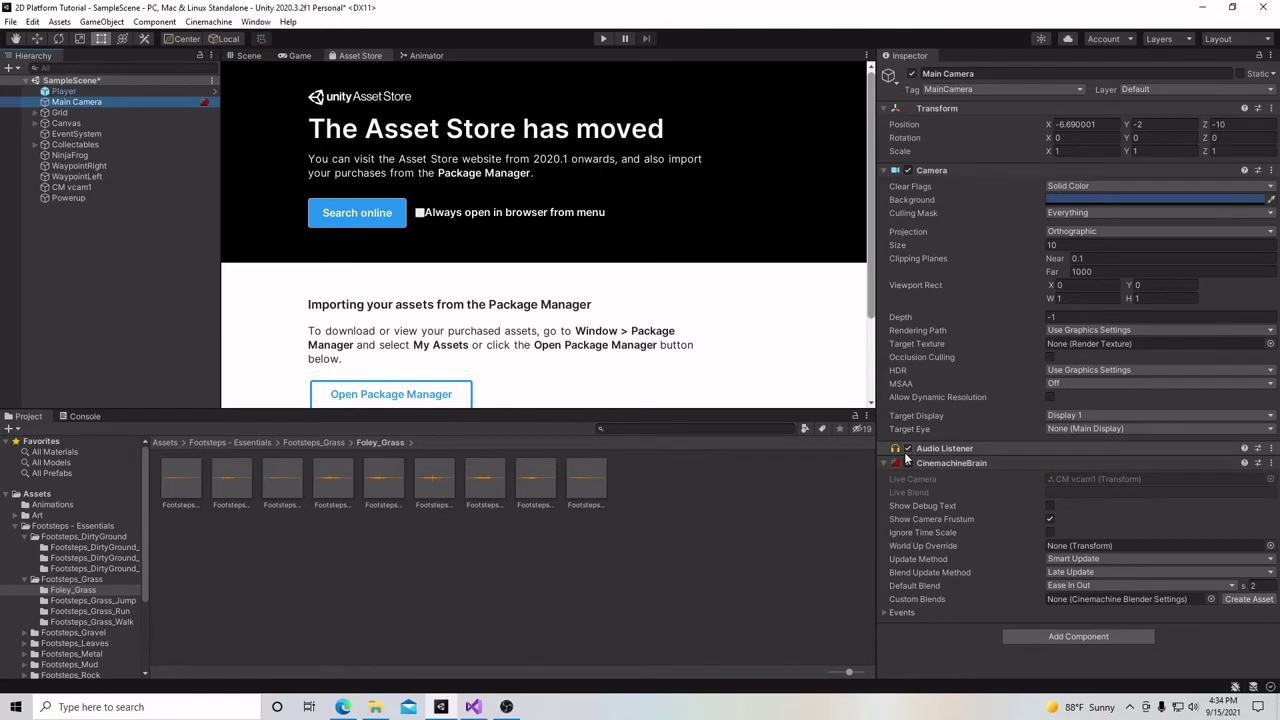
left_click(251, 59)
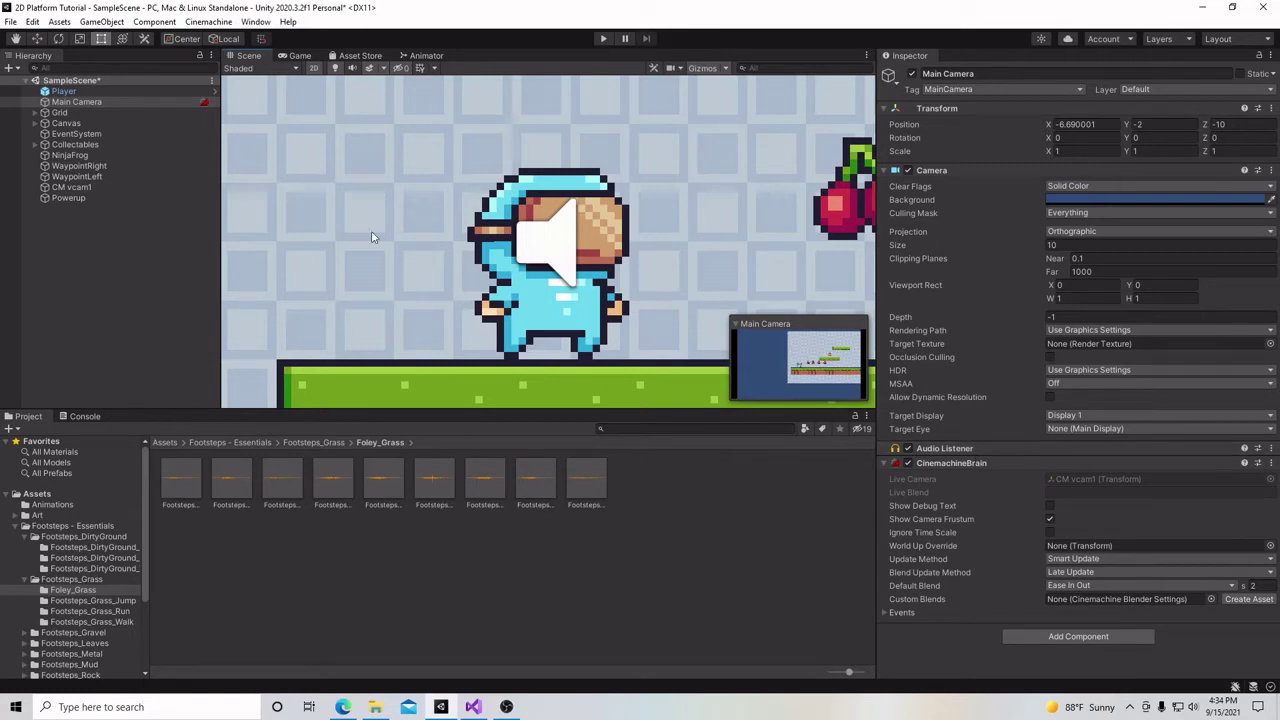
mouse_move(60, 112)
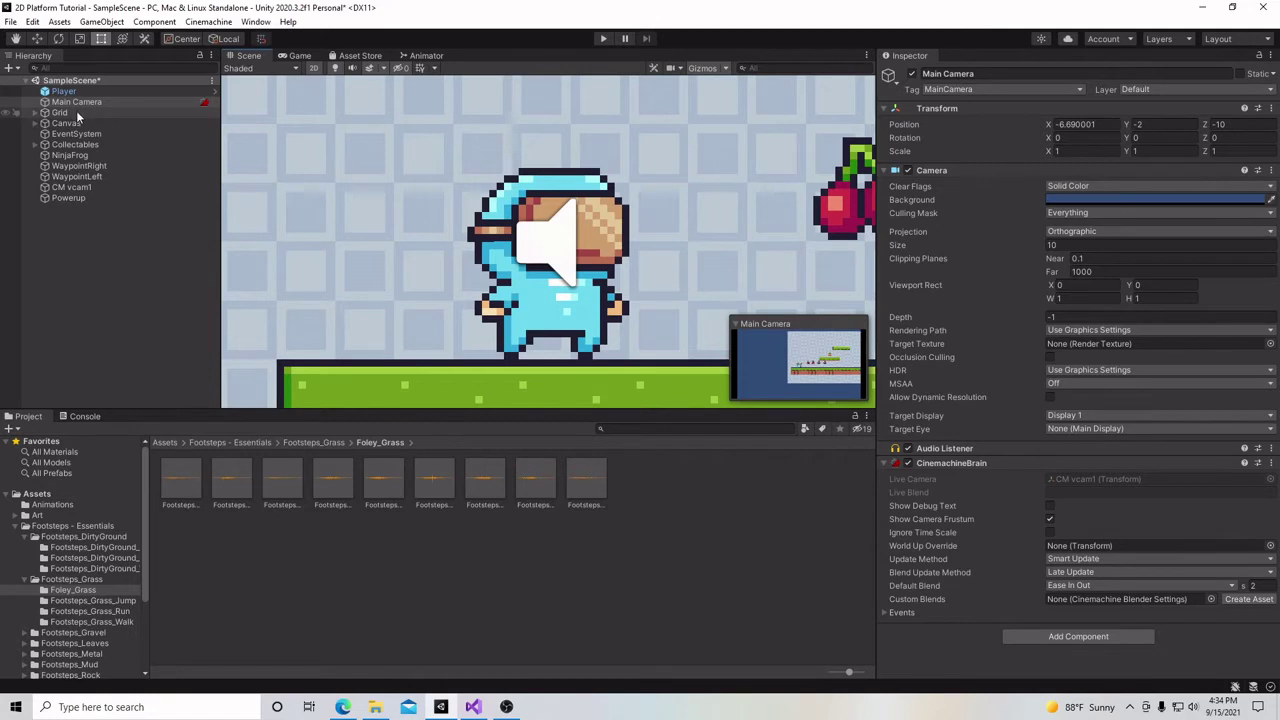
Select Grid, search 'audio' in Add Component without adding, then pan the level
left_click(78, 114)
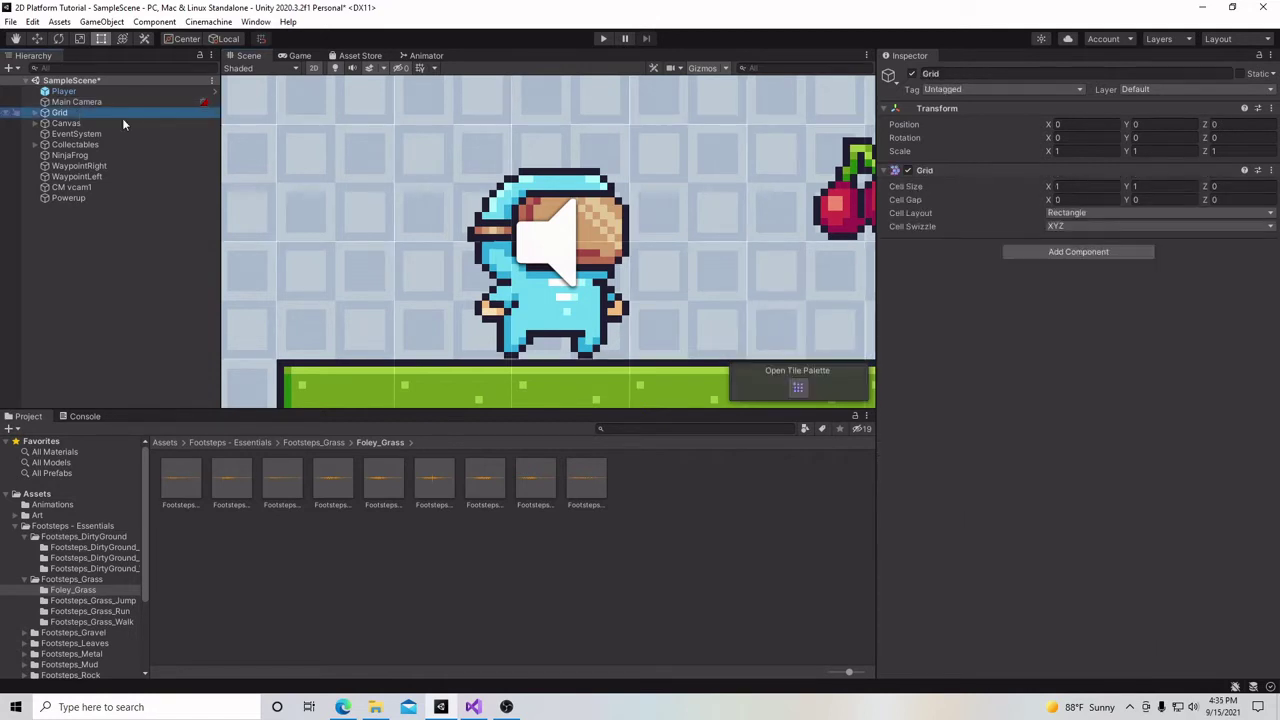
left_click(1033, 253)
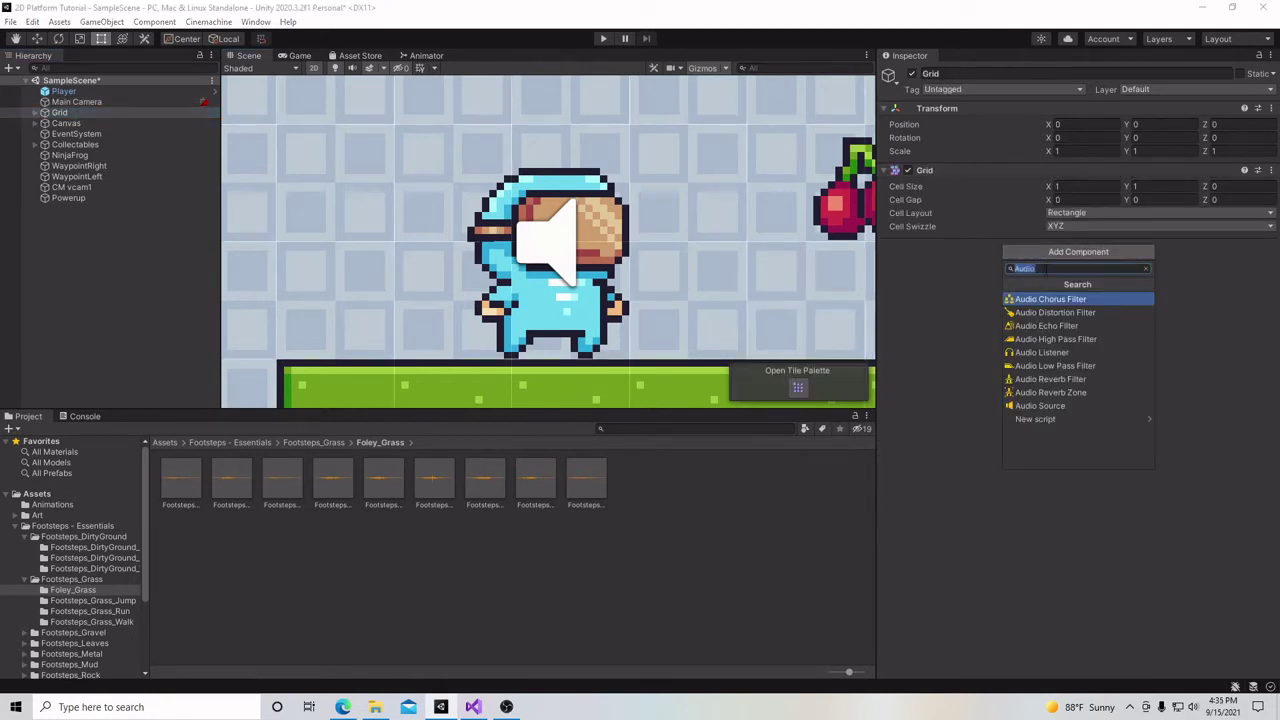
type("audio")
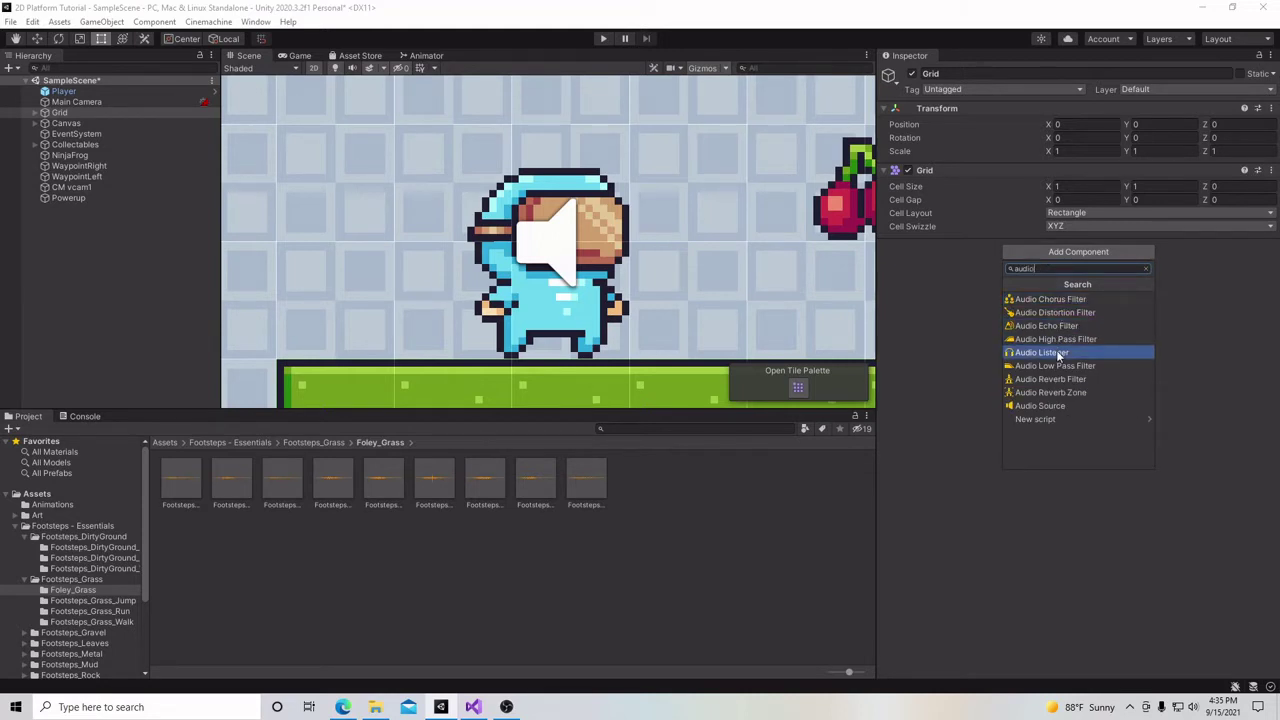
left_click(897, 362)
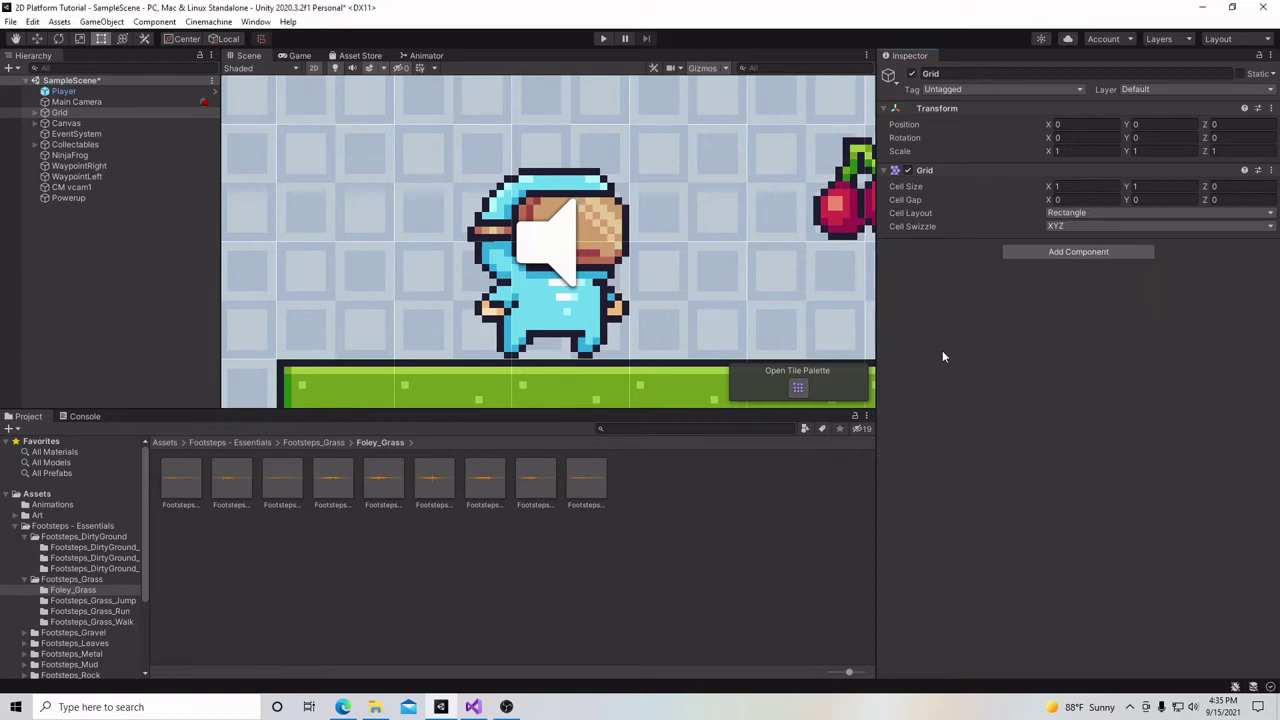
scroll(660, 274, "down", 3)
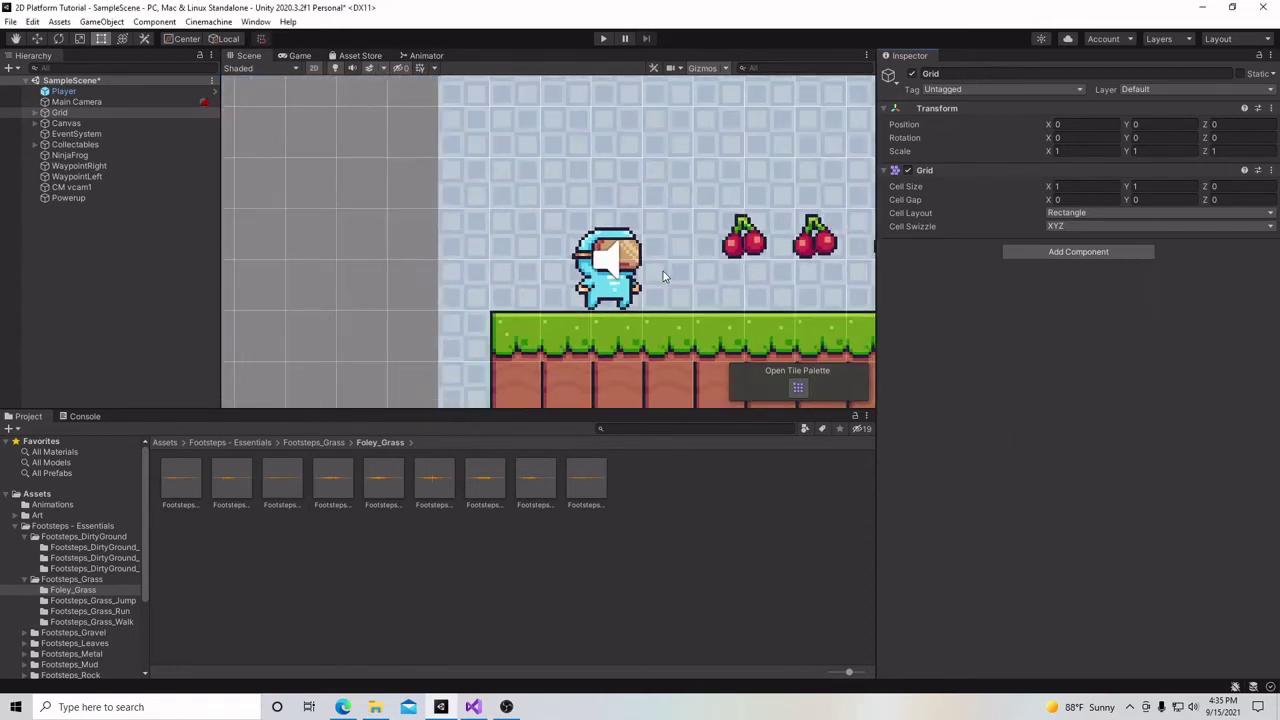
scroll(663, 271, "down", 2)
scroll(663, 271, "down", 2)
mouse_move(527, 213)
middle_mouse_down()
mouse_move(400, 217)
mouse_move(500, 220)
middle_mouse_up()
scroll(587, 278, "down", 2)
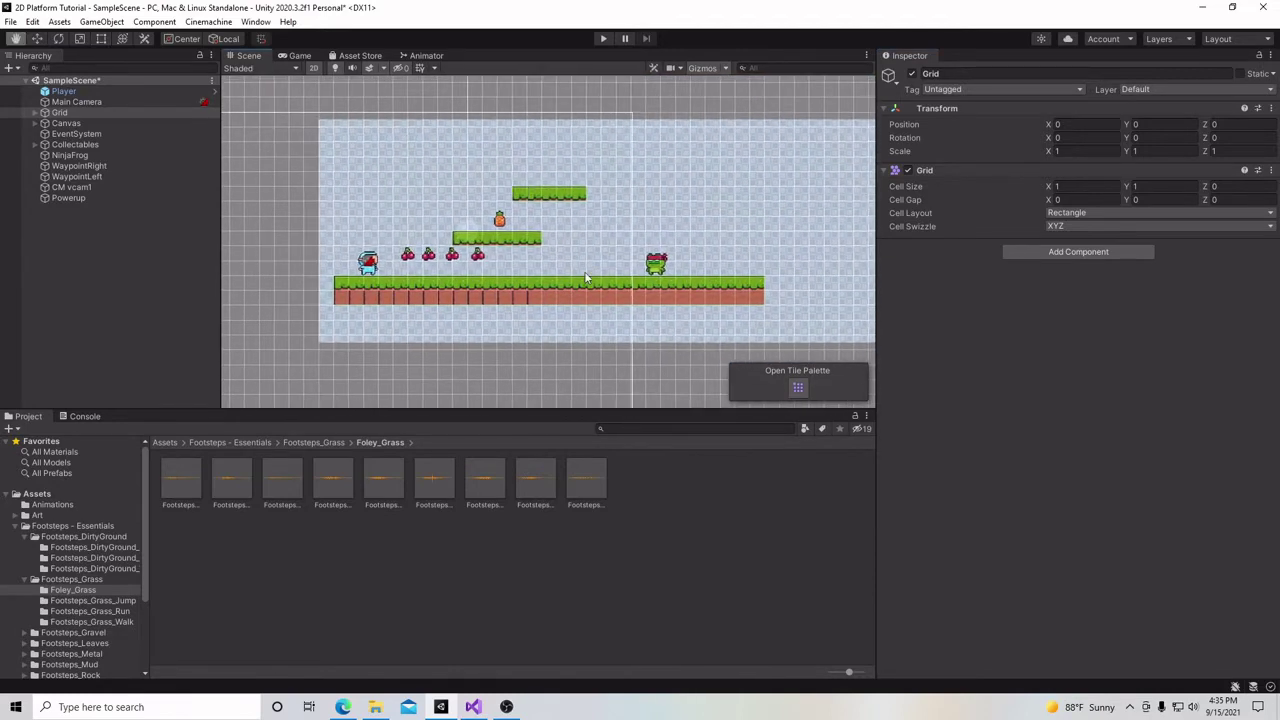
Expand the Player's Audio Source, showing Footsteps_Grass_Run_05 at pitch 1.6
left_click(81, 103)
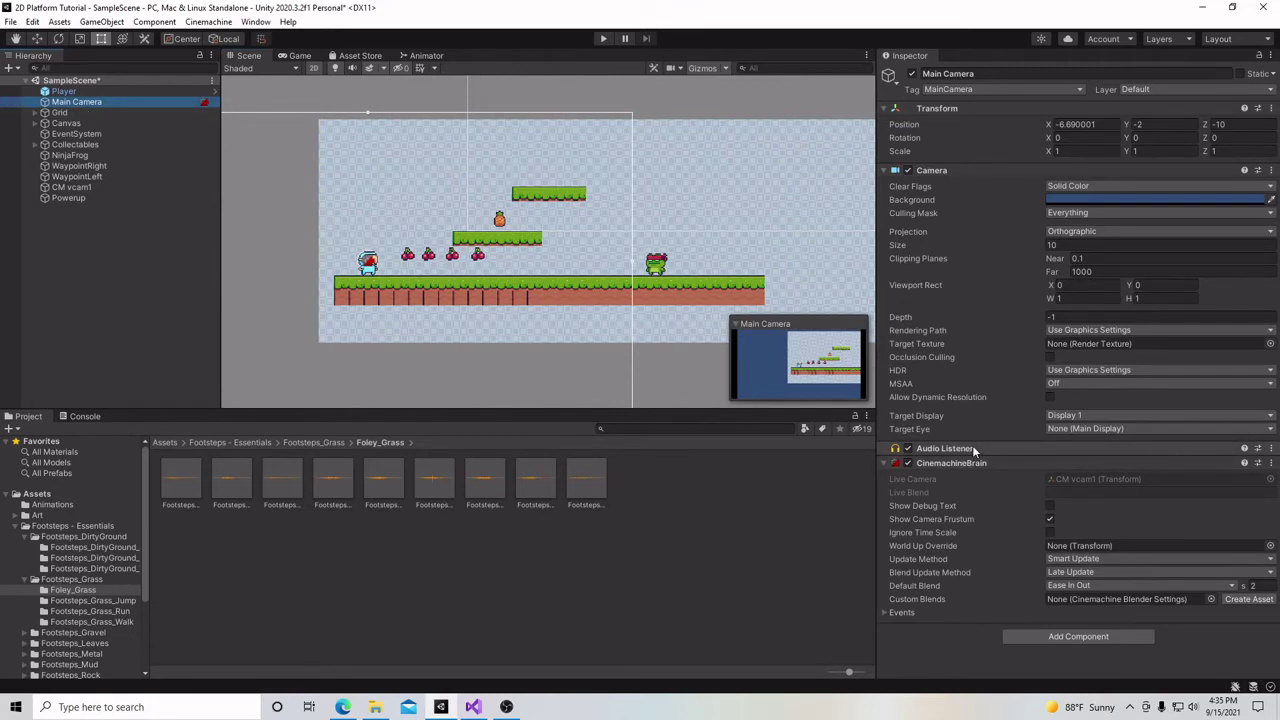
left_click(129, 93)
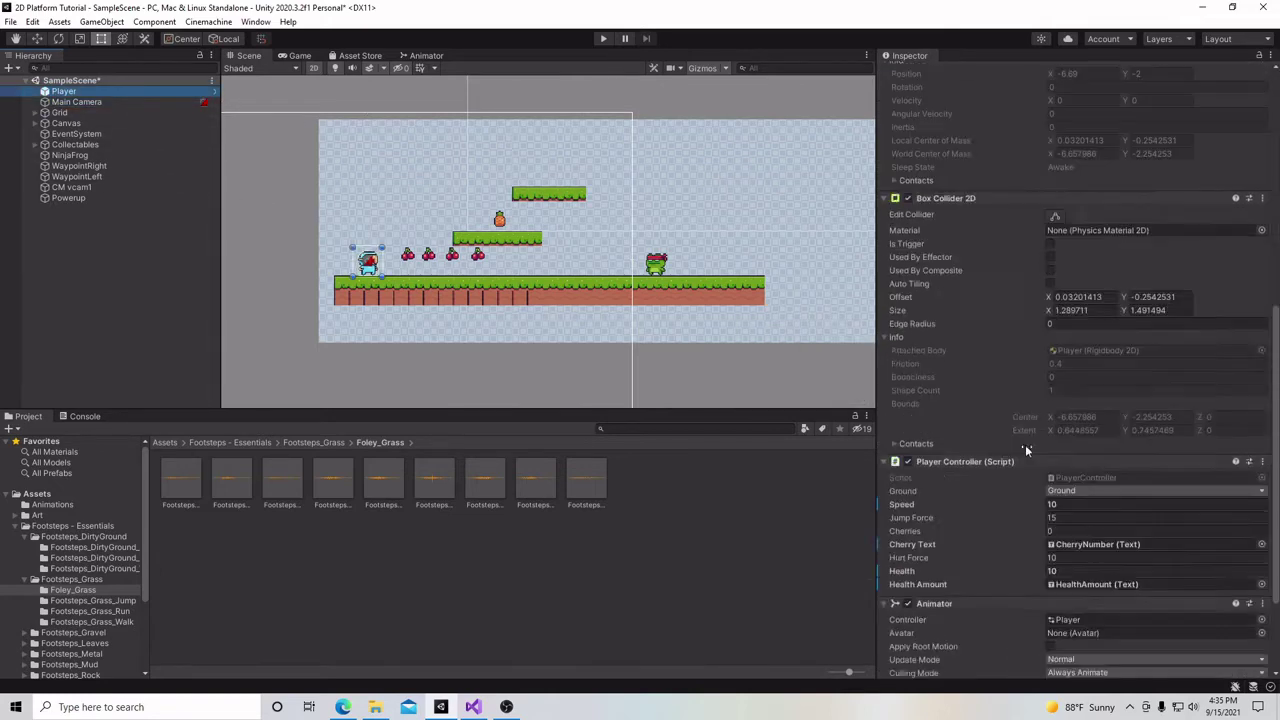
scroll(1026, 444, "down", 10)
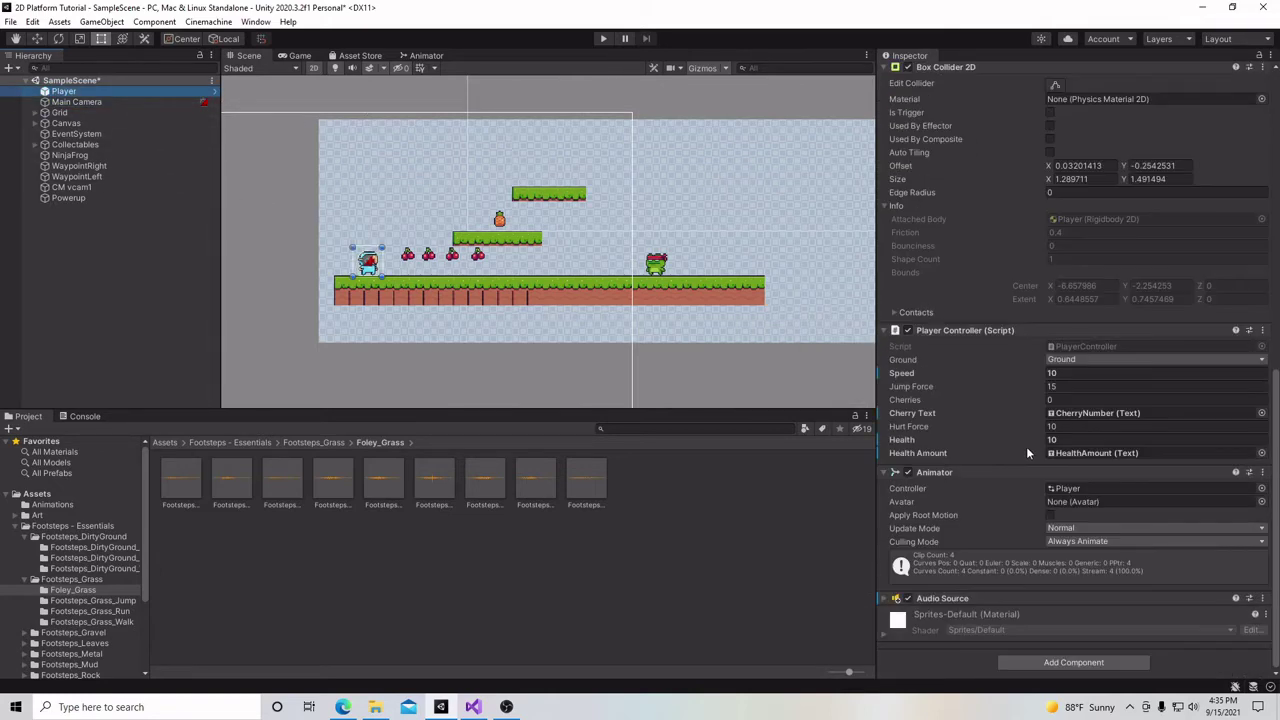
left_click(884, 602)
scroll(1056, 562, "down", 5)
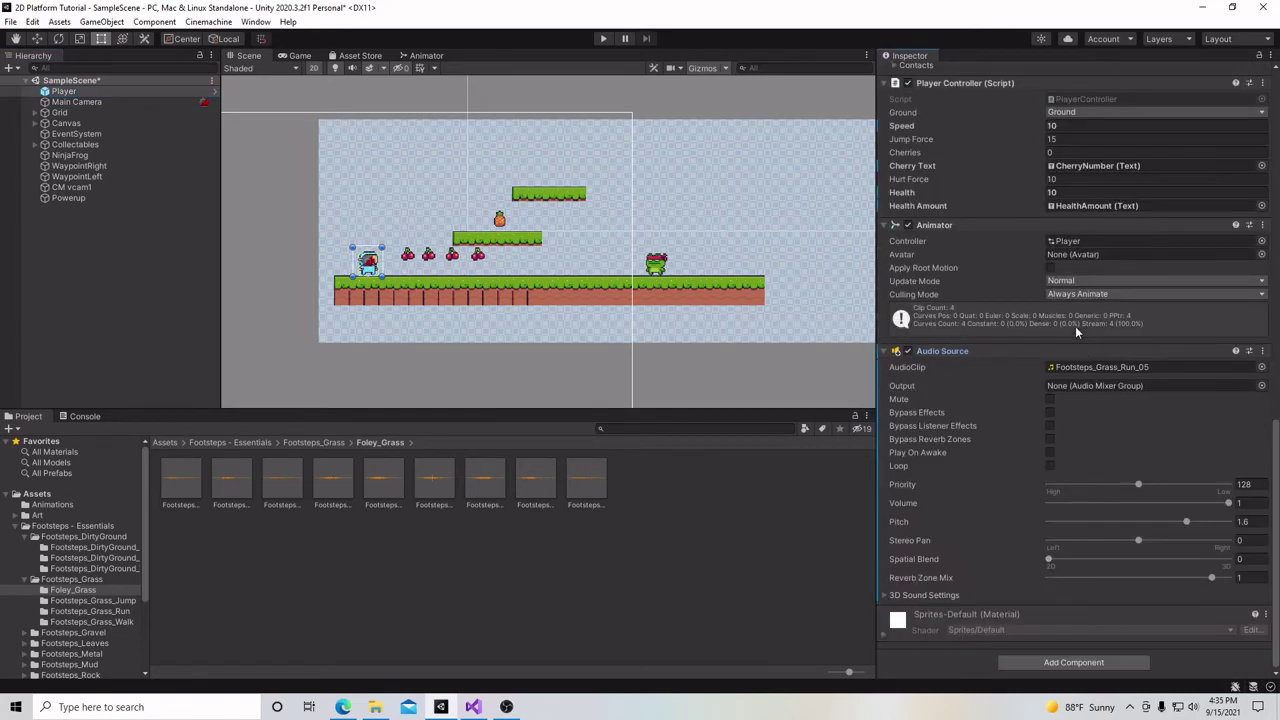
left_click(1090, 660)
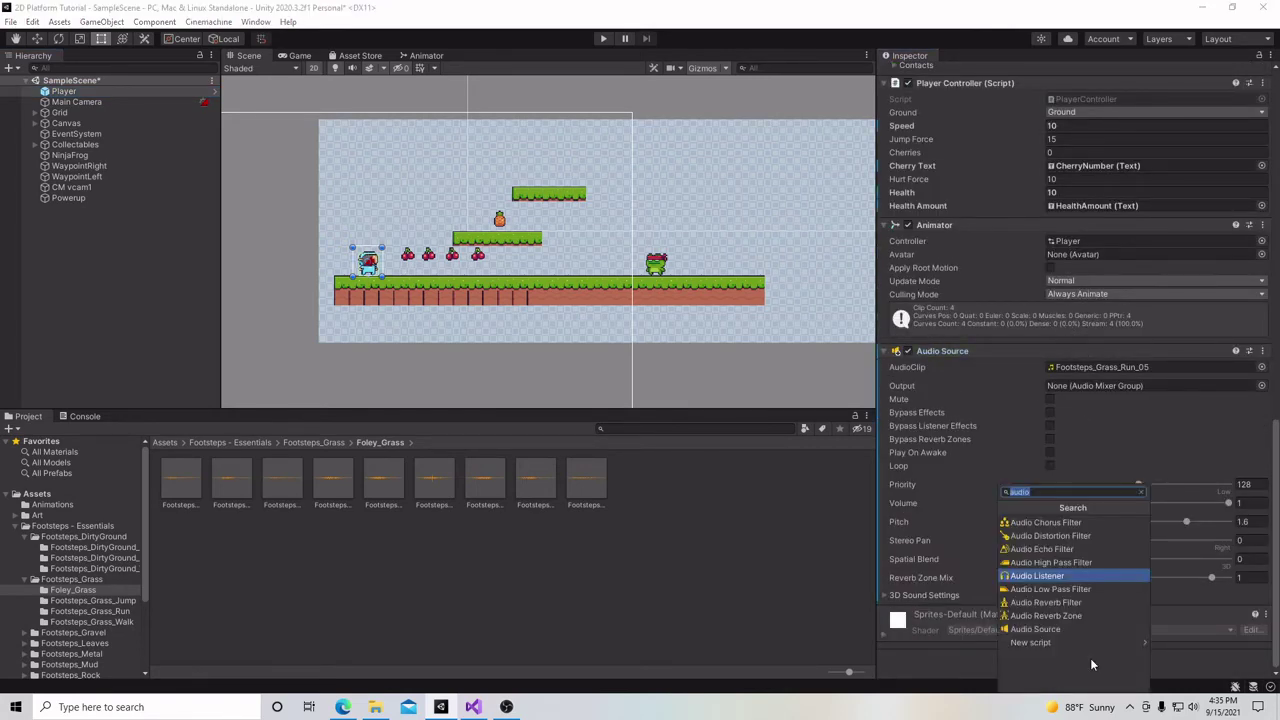
type("audio")
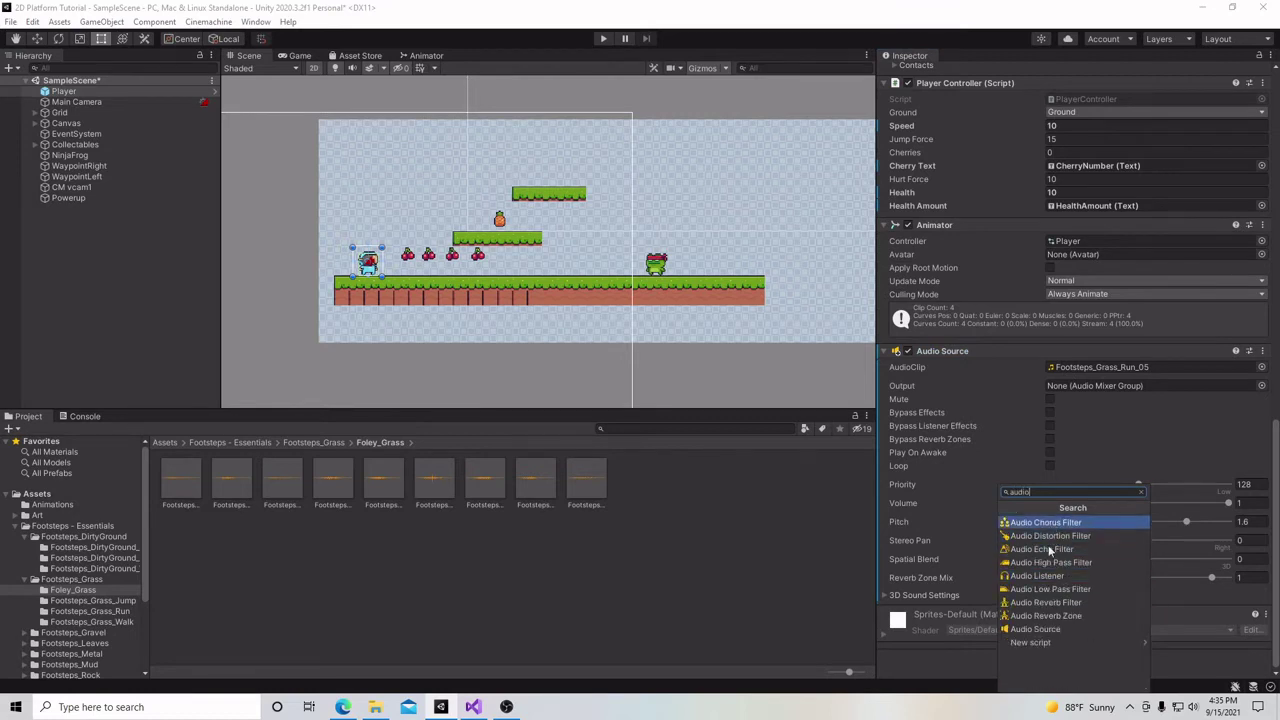
left_click(962, 666)
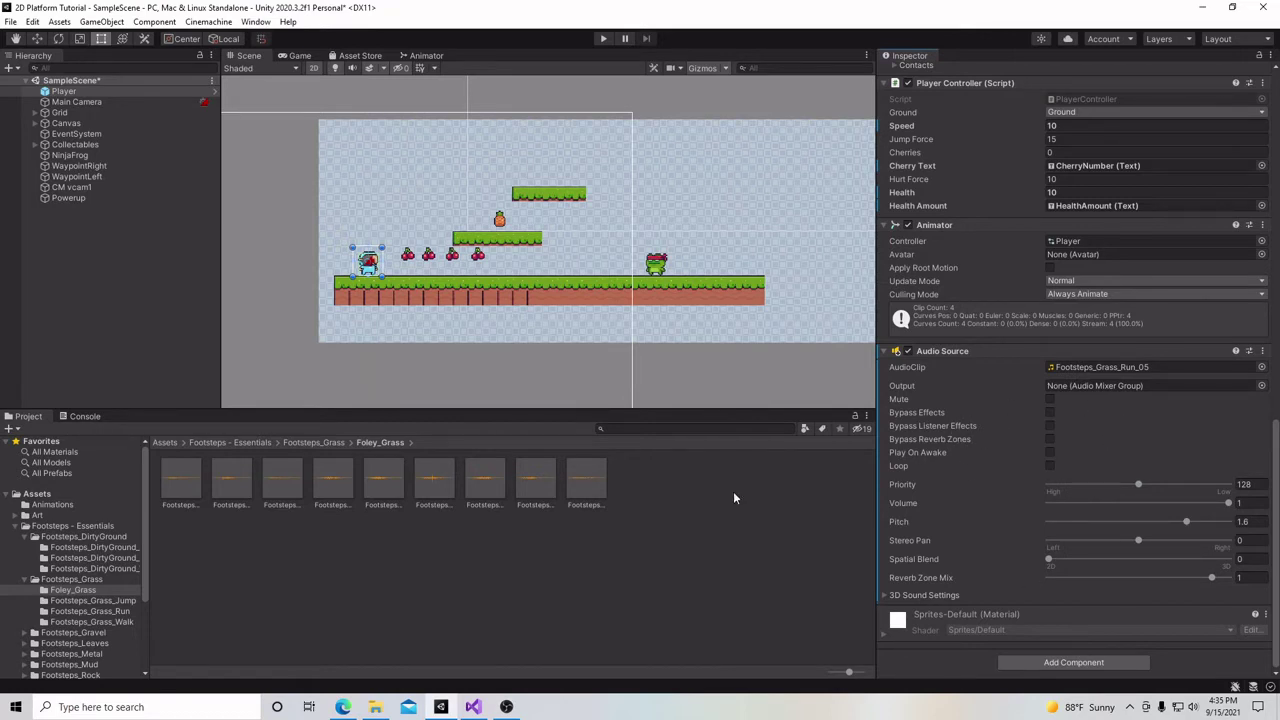
Assign Footsteps_Grass_Tall_Movement_05 as the Player's Audio Source clip
left_click(330, 493)
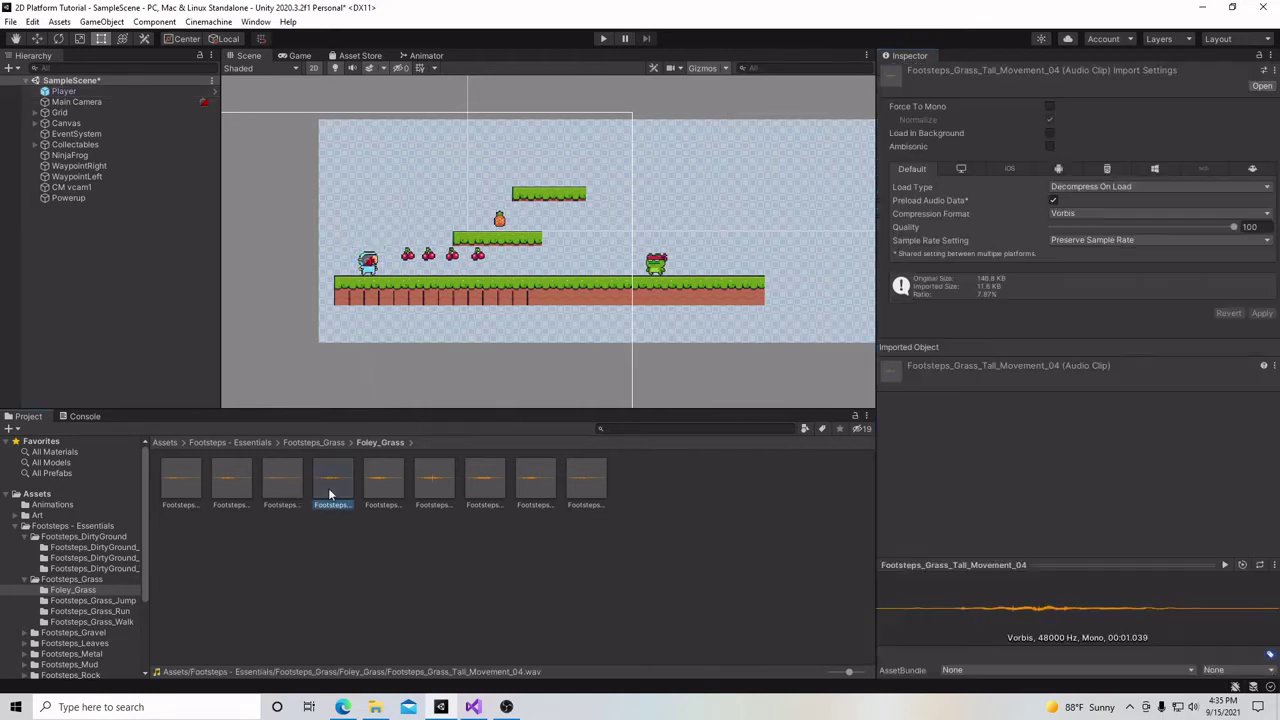
left_click(76, 92)
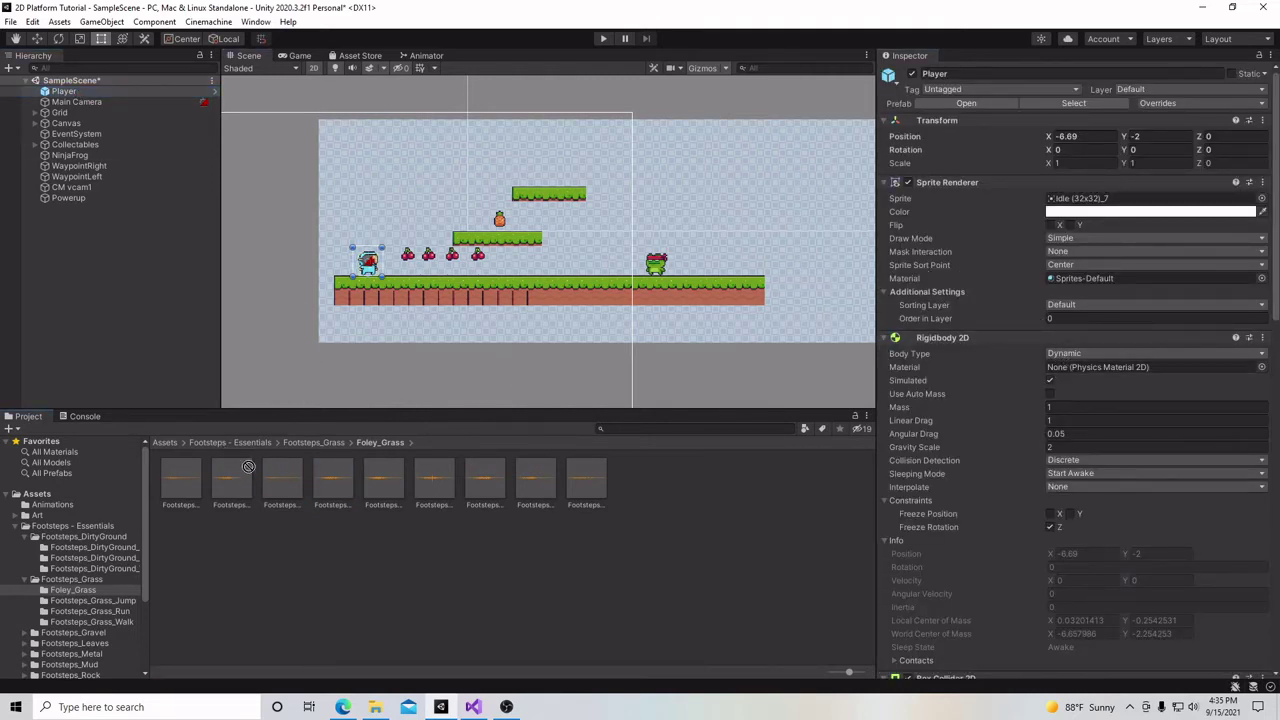
scroll(1098, 489, "down", 10)
scroll(1150, 500, "down", 5)
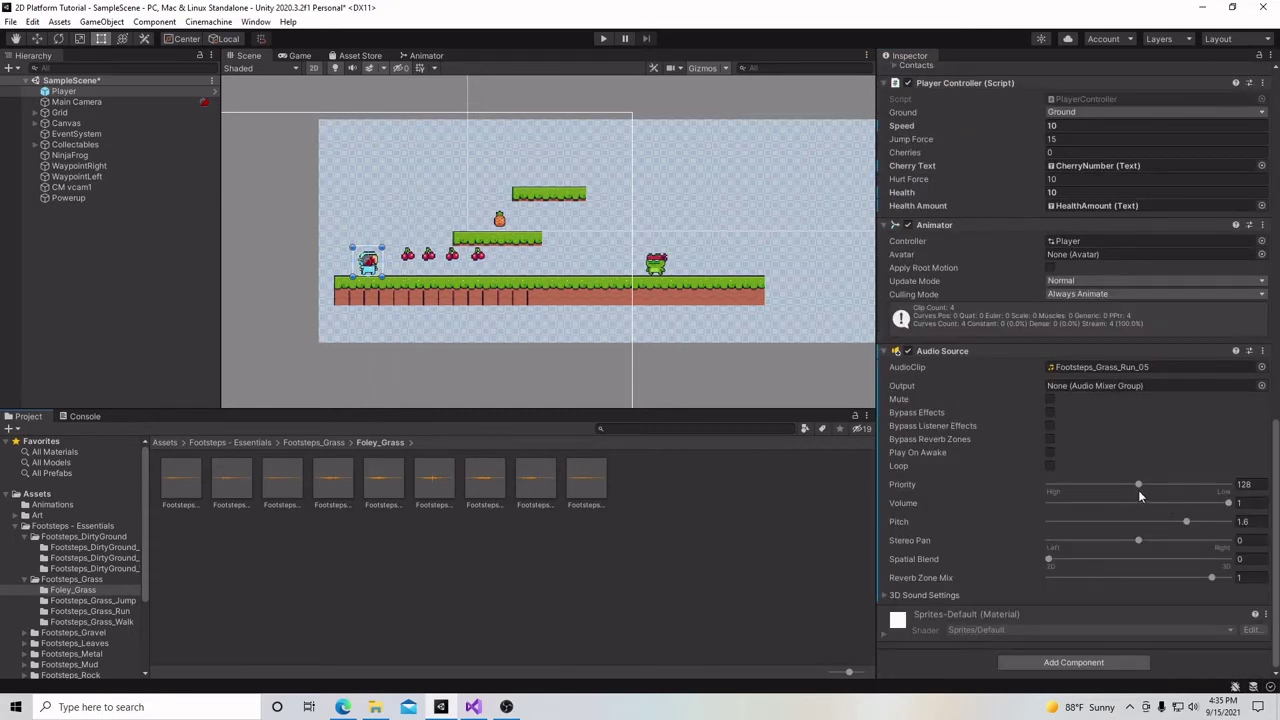
left_click_drag(282, 480, 1066, 370)
left_click_drag(388, 483, 1083, 372)
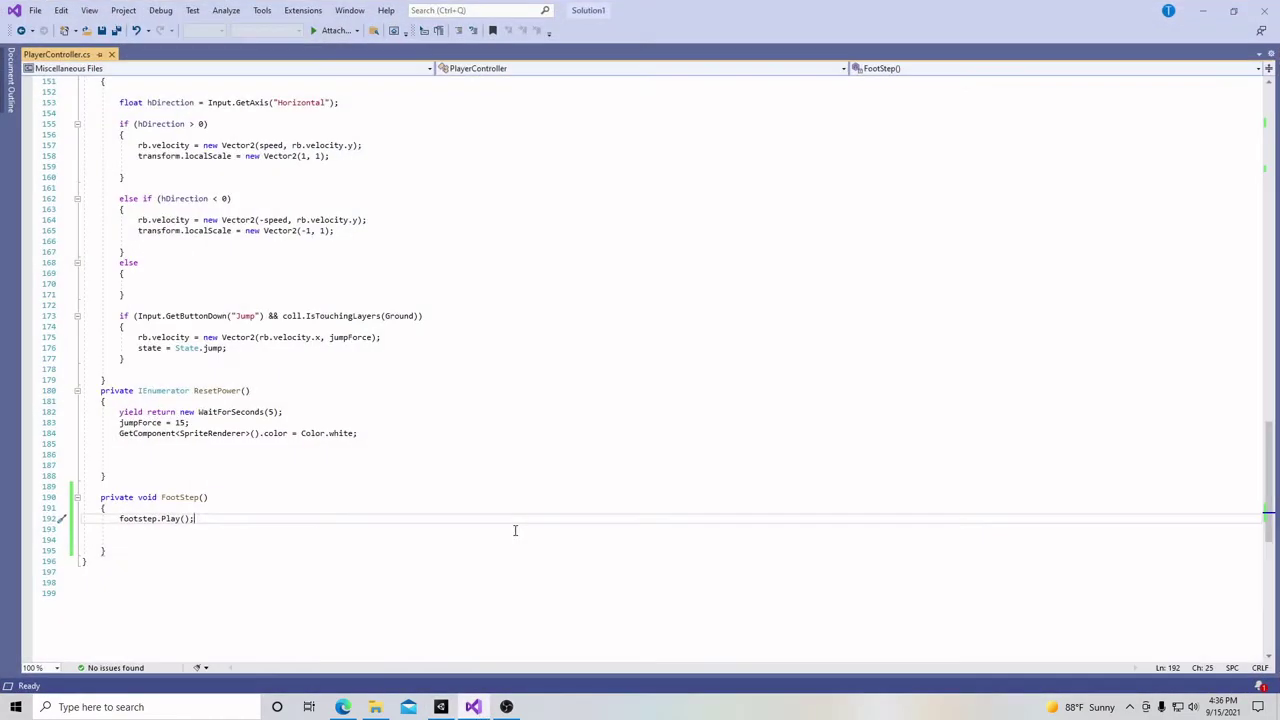
left_click(474, 707)
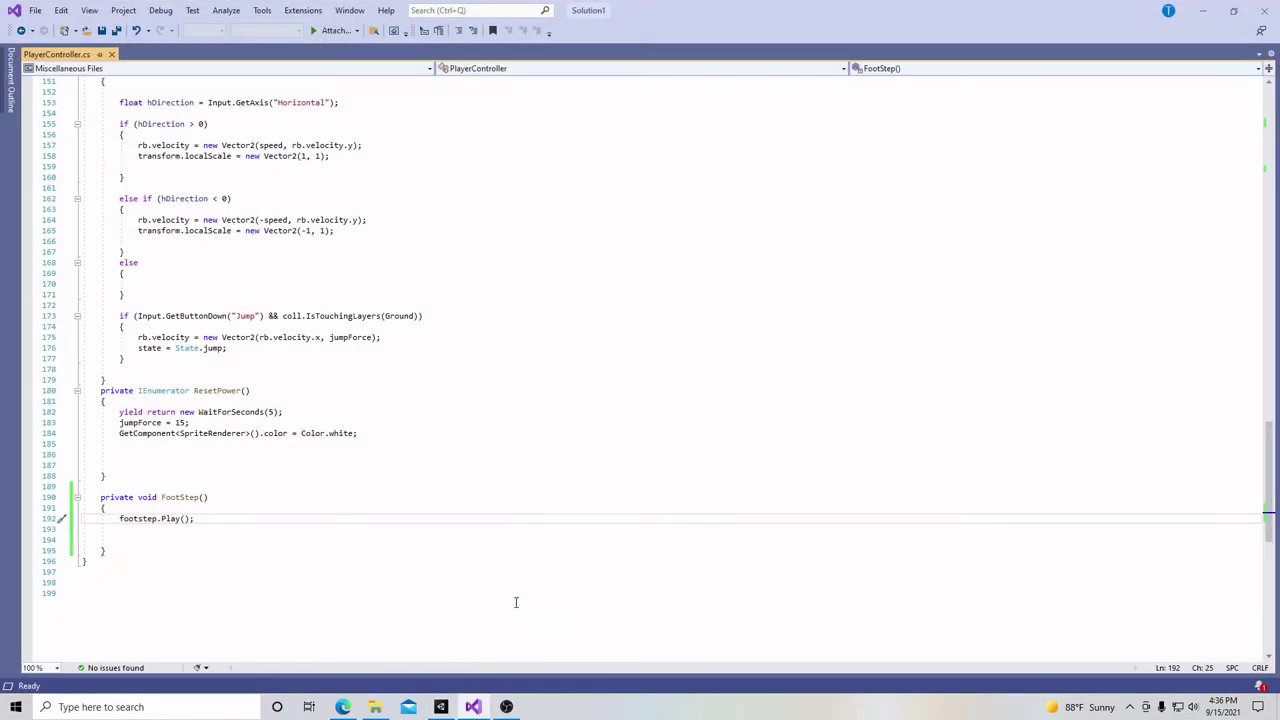
left_click(476, 707)
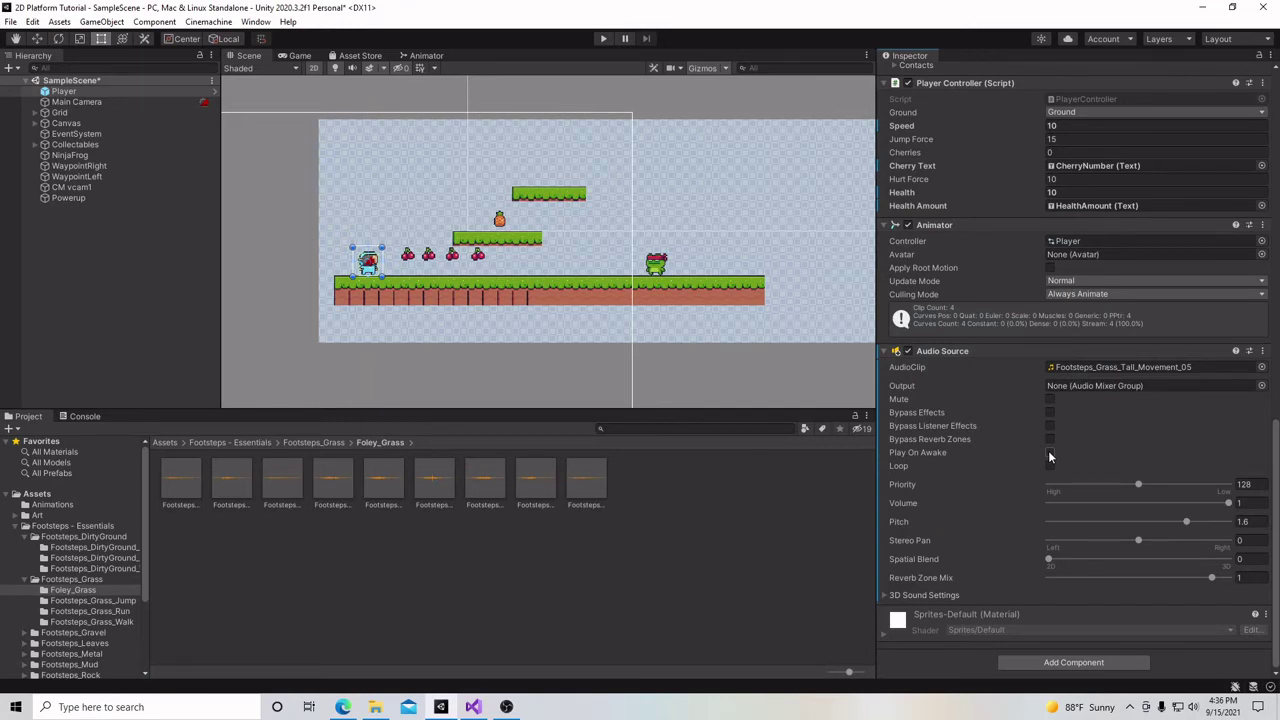
Enable Play On Awake and Loop, test-run while adjusting pitch, then turn Loop off
left_click(1049, 453)
left_click(1049, 467)
left_click(603, 38)
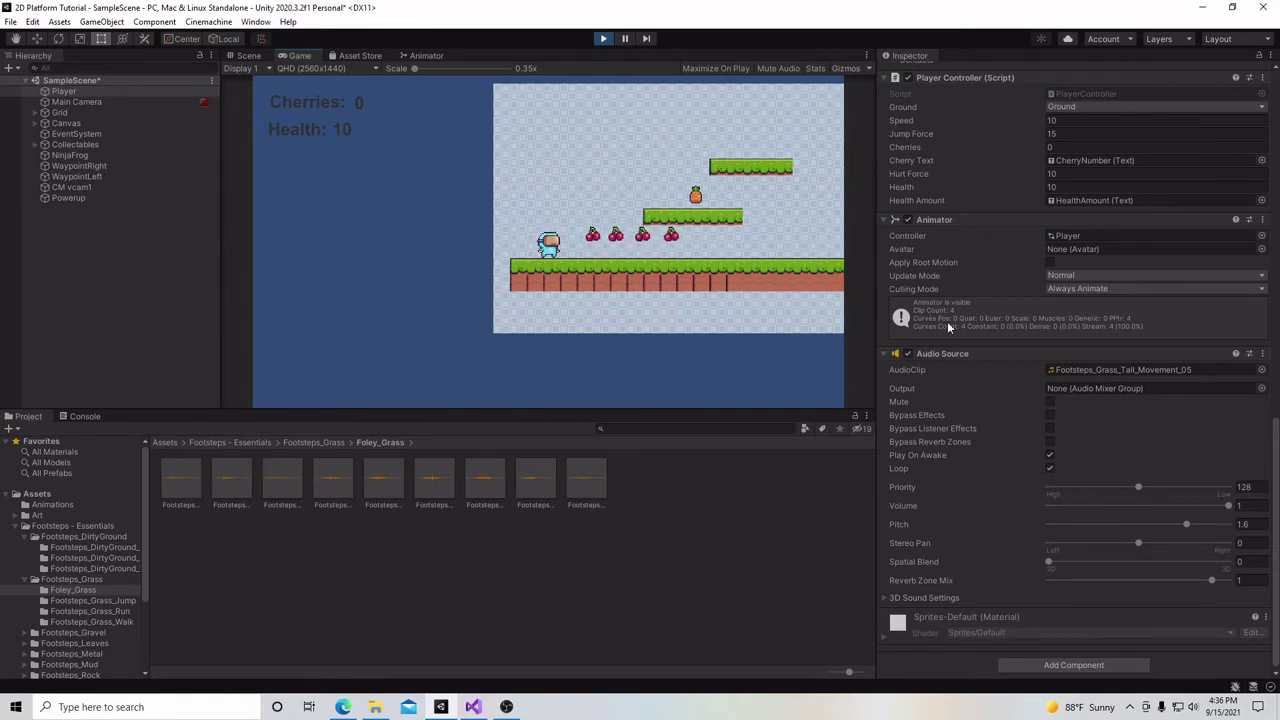
mouse_move(1187, 525)
left_mouse_down()
mouse_move(1158, 528)
mouse_move(1229, 518)
mouse_move(1218, 524)
left_mouse_up()
left_click_drag(1208, 521, 1190, 524)
left_click(603, 39)
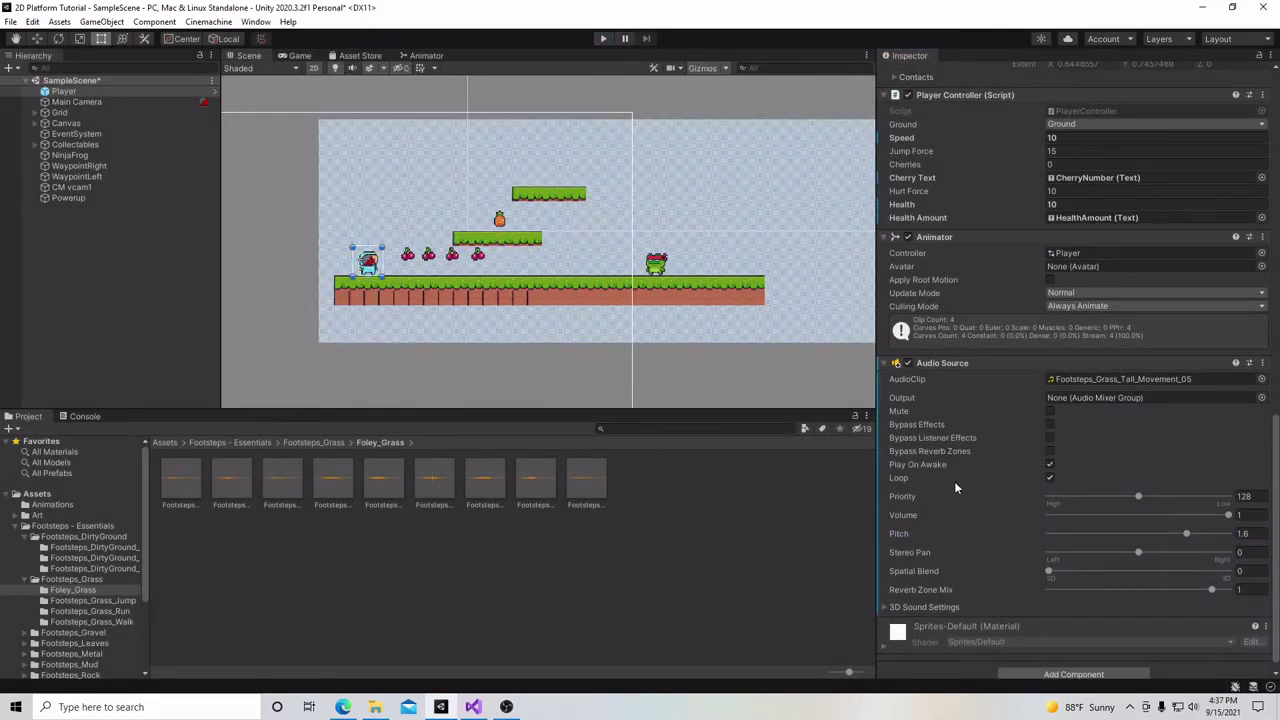
left_click(1051, 477)
Scroll to the top of PlayerController.cs and highlight the footstep AudioSource declaration
left_click(473, 707)
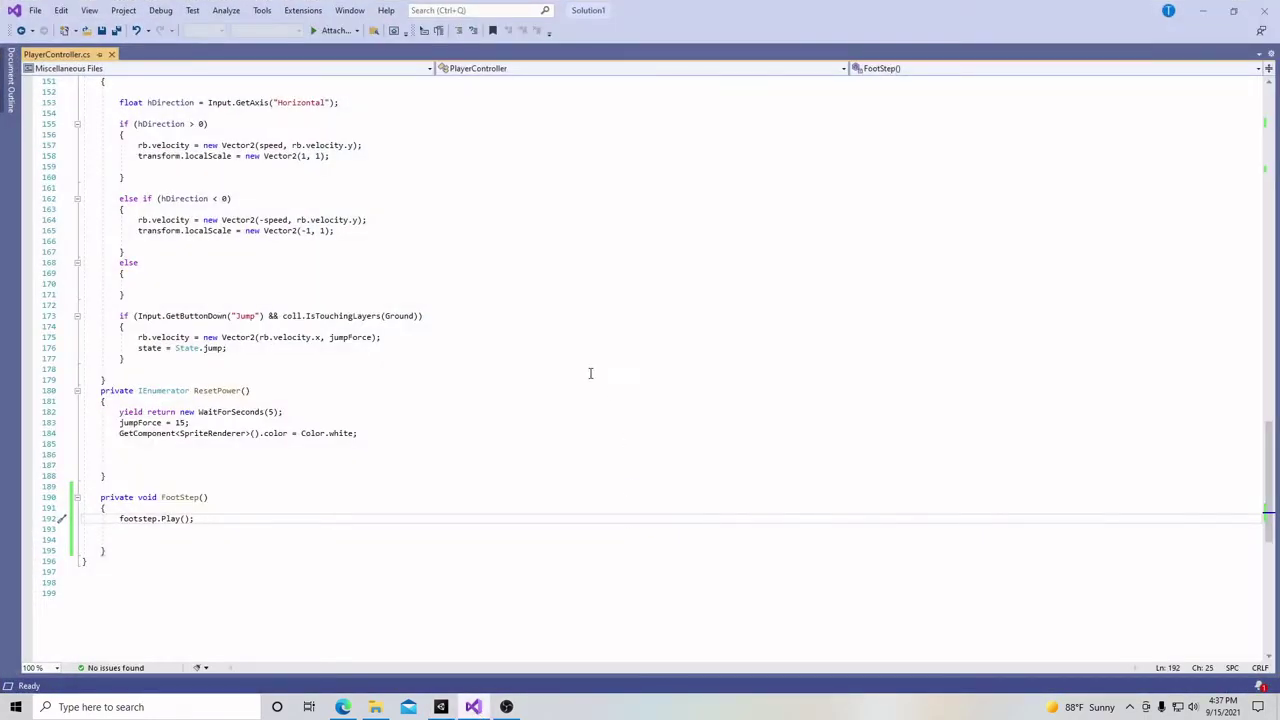
scroll(589, 380, "up", 9)
scroll(589, 384, "up", 10)
scroll(589, 386, "up", 7)
scroll(589, 386, "up", 6)
scroll(589, 386, "up", 13)
scroll(589, 386, "up", 4)
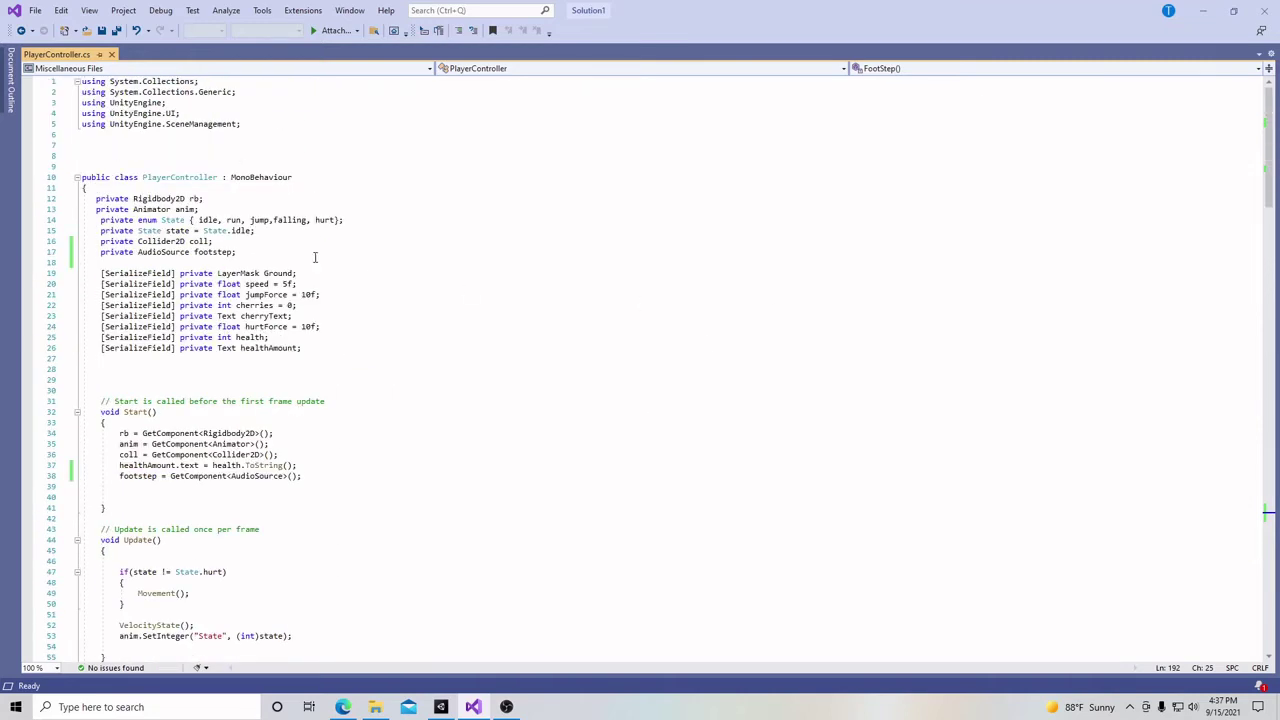
left_click(102, 253)
left_click_drag(102, 253, 245, 253)
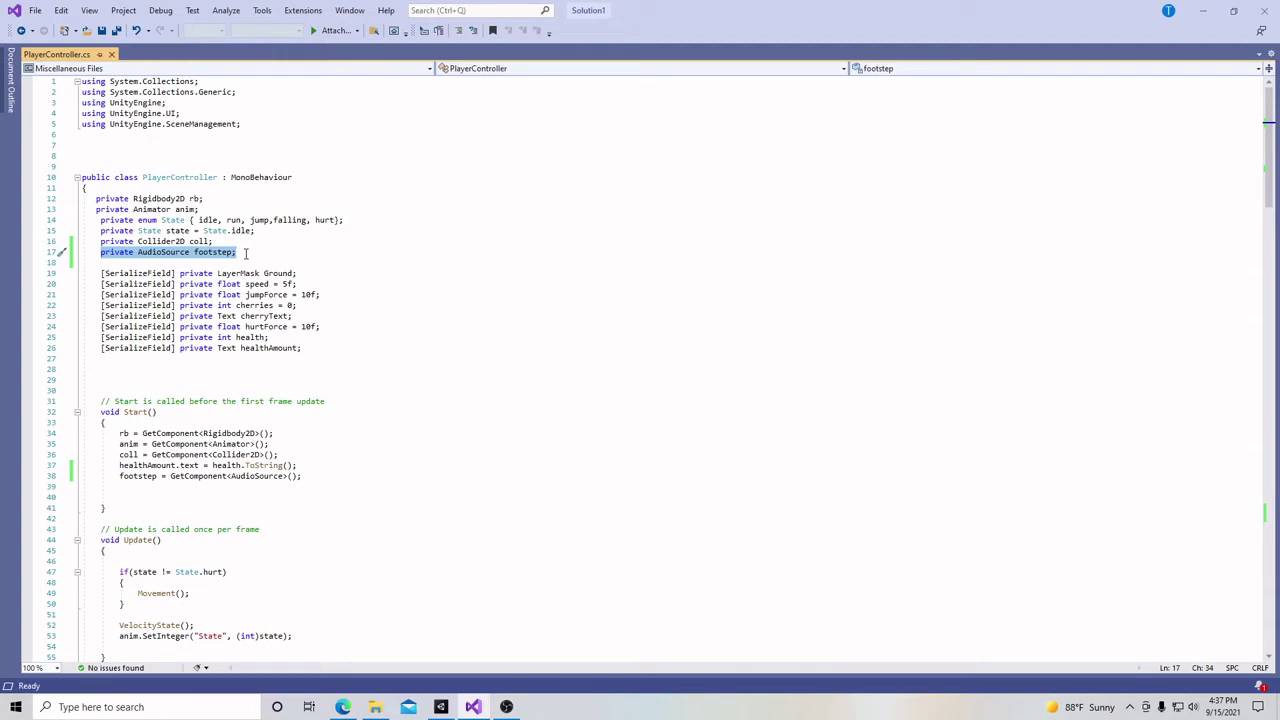
left_click(220, 252)
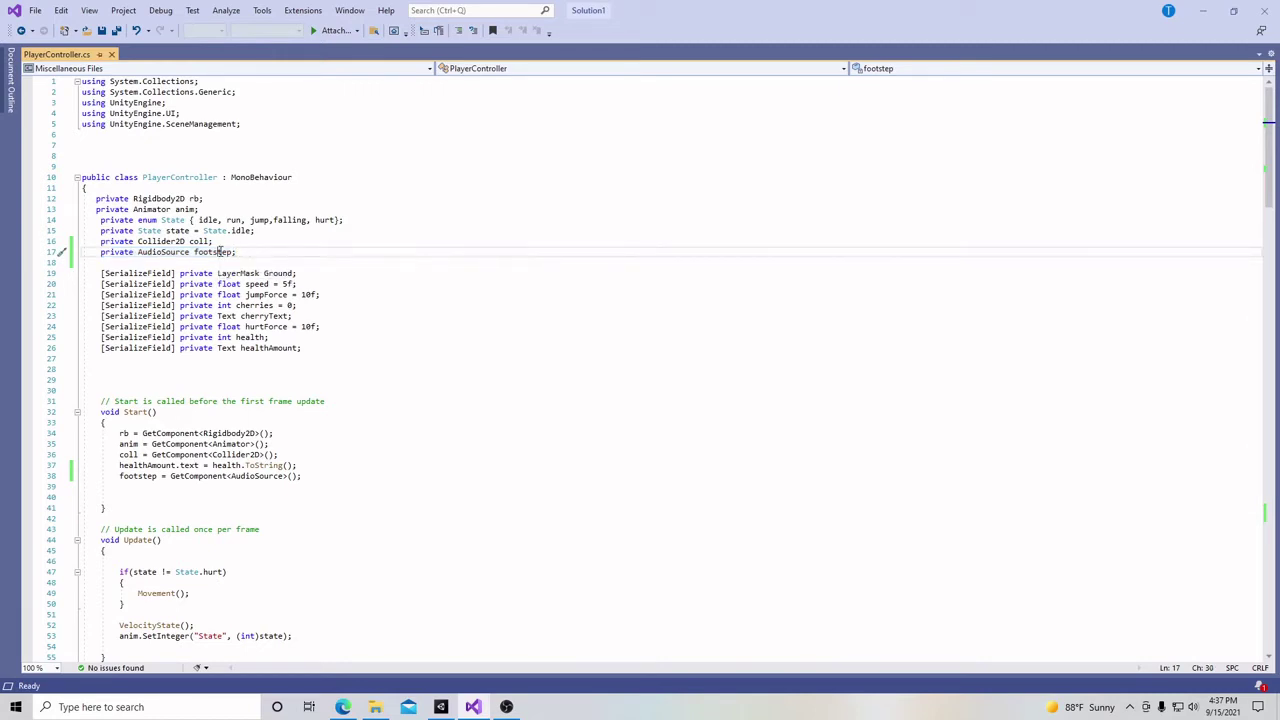
Review the footstep = GetComponent<AudioSource>() assignment in Start()
scroll(482, 444, "down", 3)
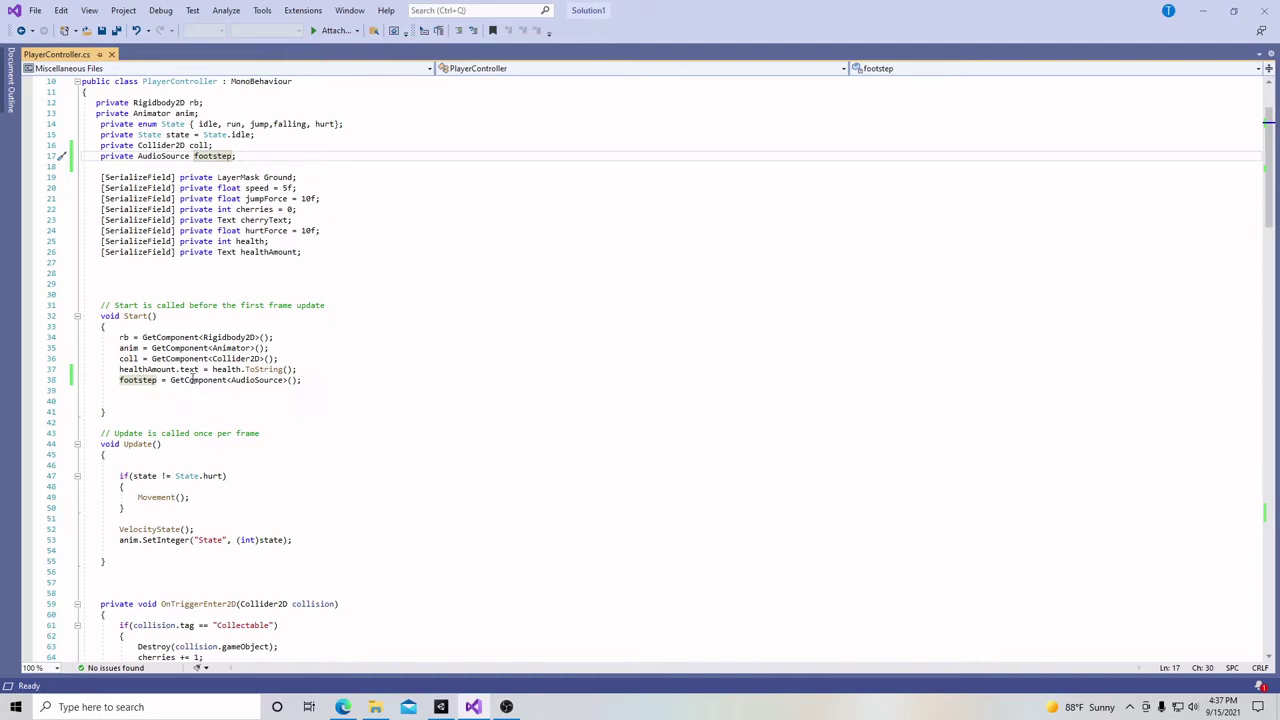
left_click(189, 380)
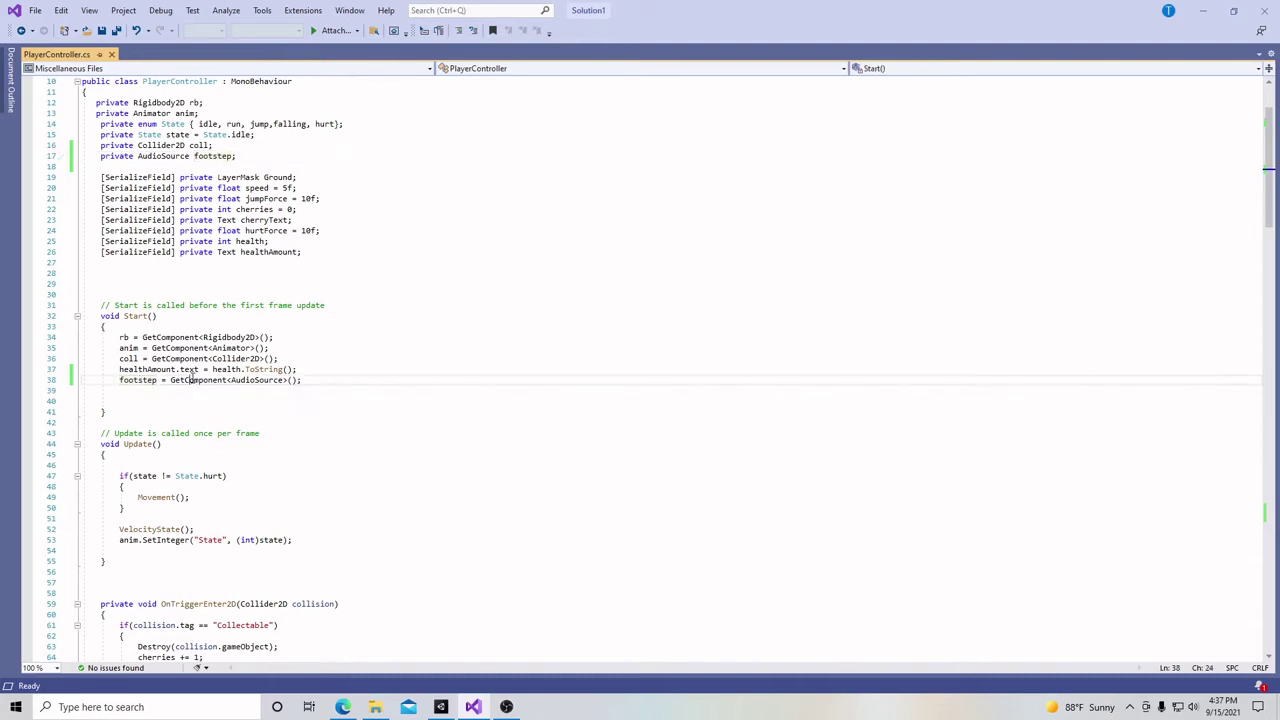
left_click(252, 380)
left_click(440, 707)
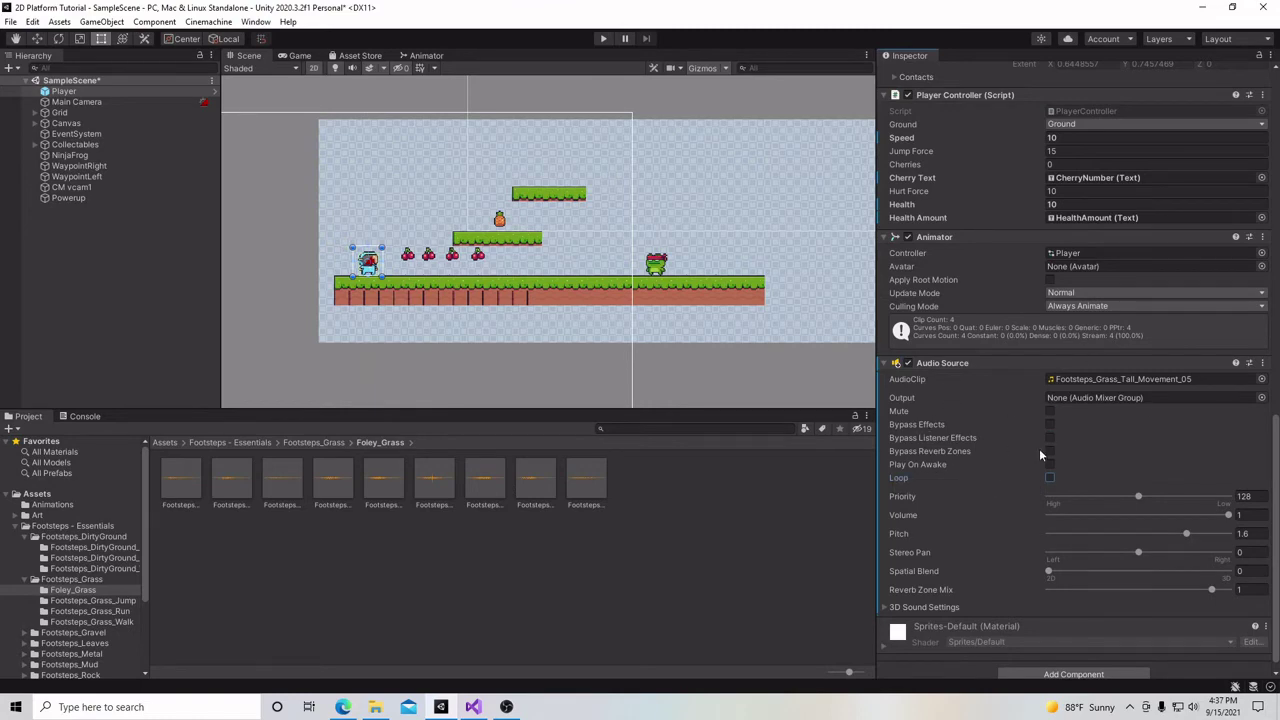
left_click(473, 707)
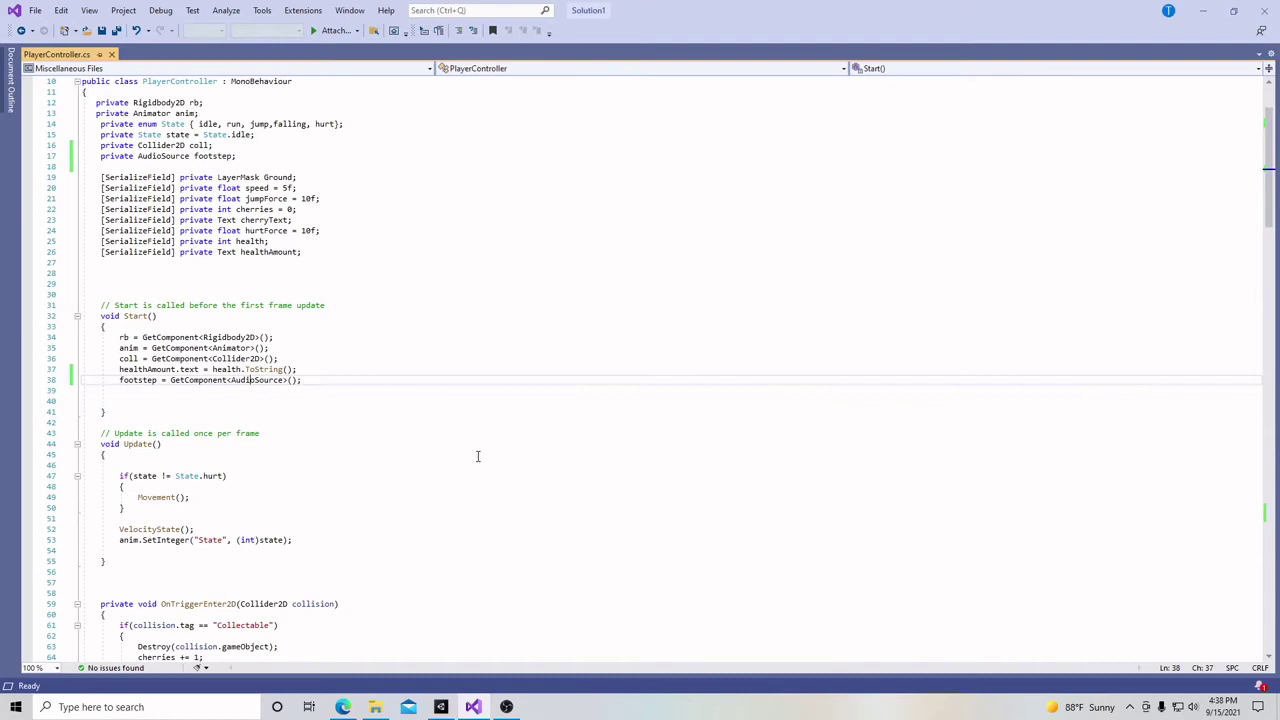
left_click(134, 380)
mouse_move(137, 380)
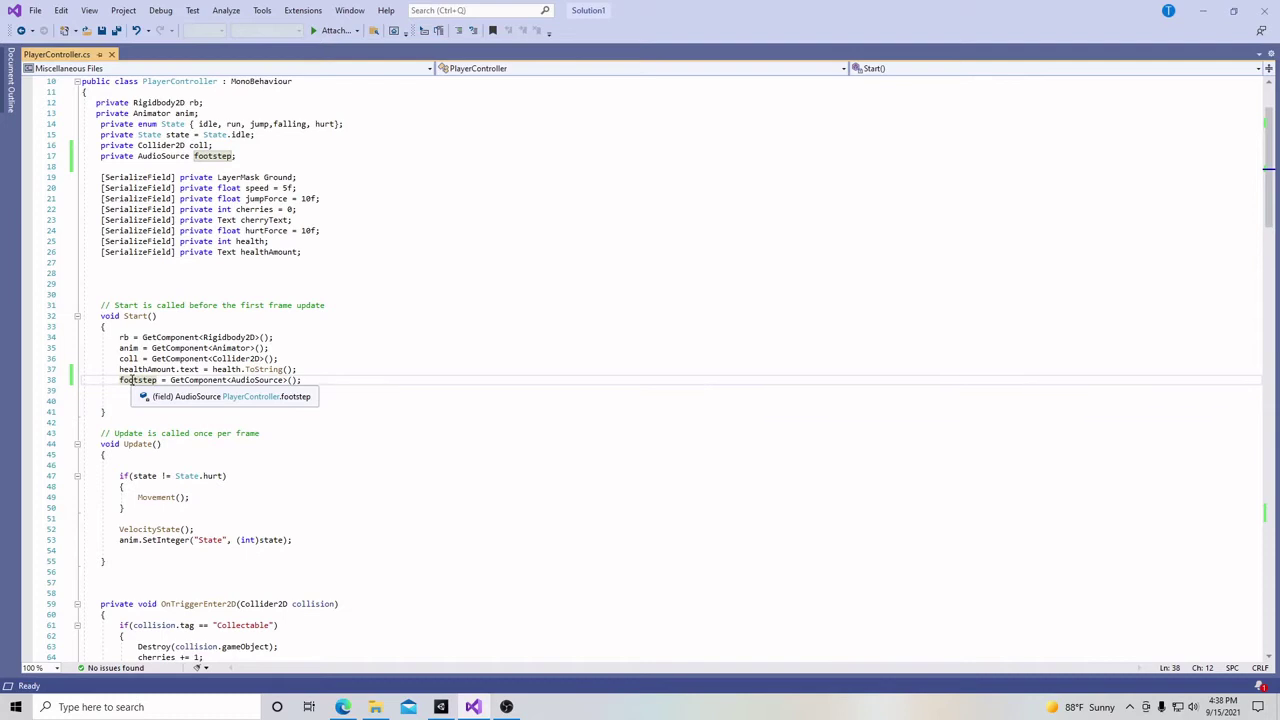
scroll(426, 334, "up", 1)
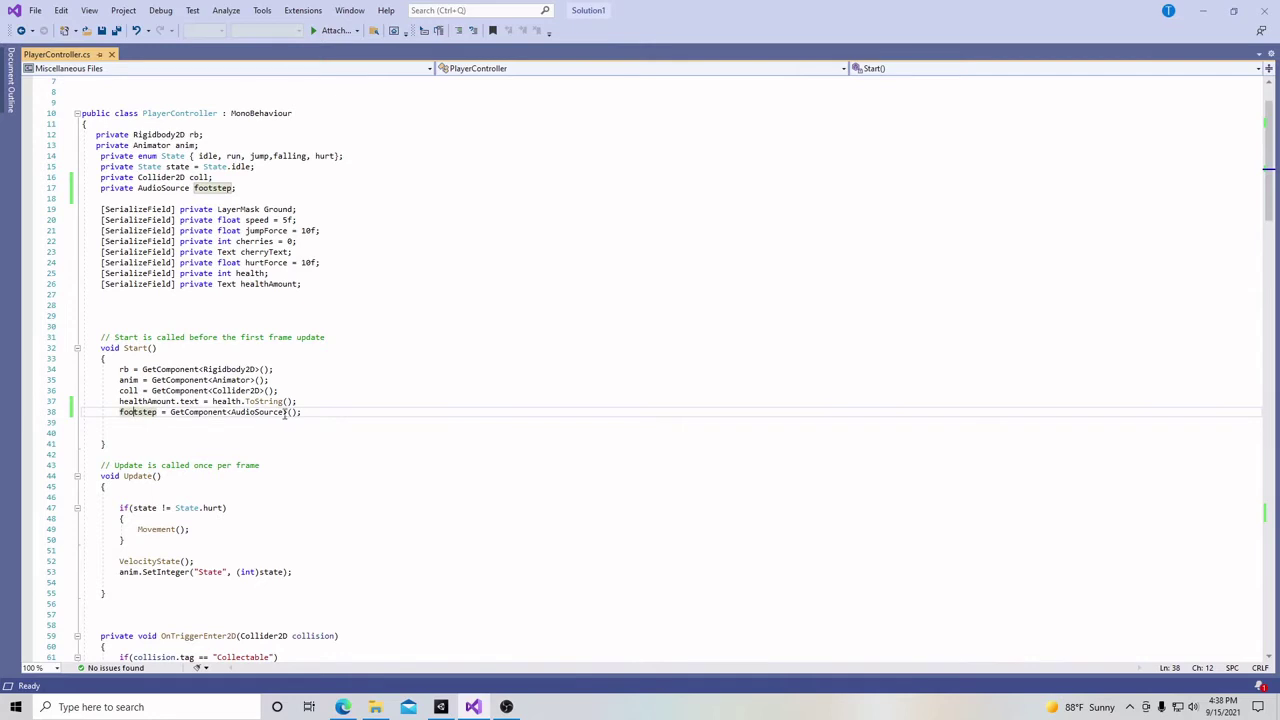
scroll(369, 411, "down", 1)
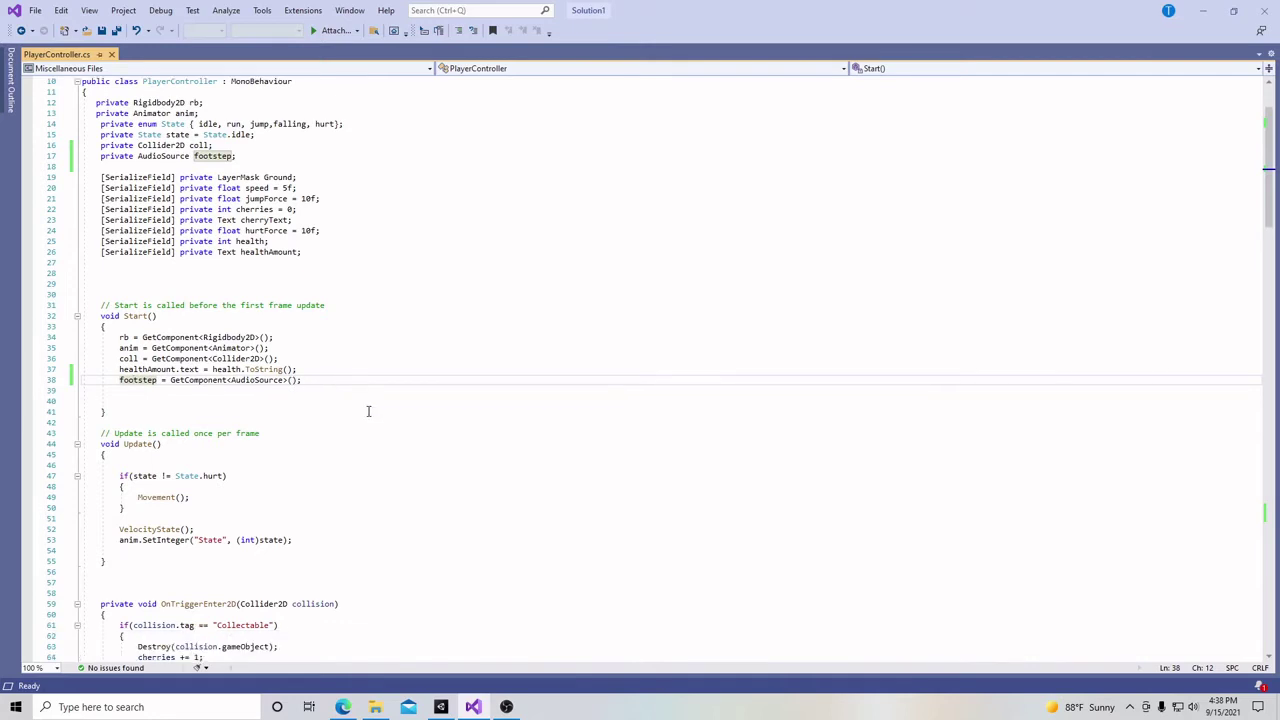
Scroll down PlayerController.cs to the FootStep() method
left_click(363, 378)
scroll(363, 378, "down", 7)
scroll(363, 378, "down", 7)
scroll(363, 378, "down", 5)
scroll(363, 378, "down", 3)
scroll(363, 378, "down", 8)
scroll(363, 378, "down", 7)
scroll(363, 378, "down", 4)
scroll(363, 378, "down", 4)
scroll(363, 378, "down", 4)
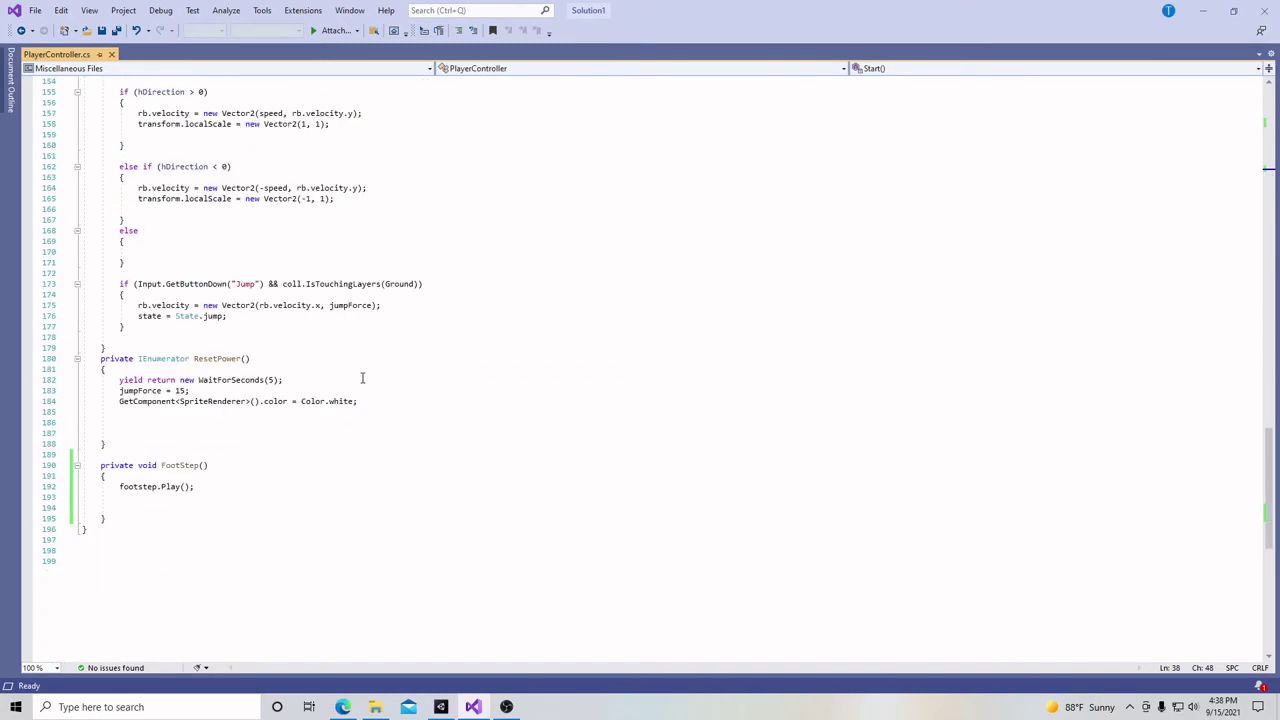
Confirm FootStep() calls footstep.Play(), then save PlayerController.cs
left_click(138, 466)
left_click(180, 465)
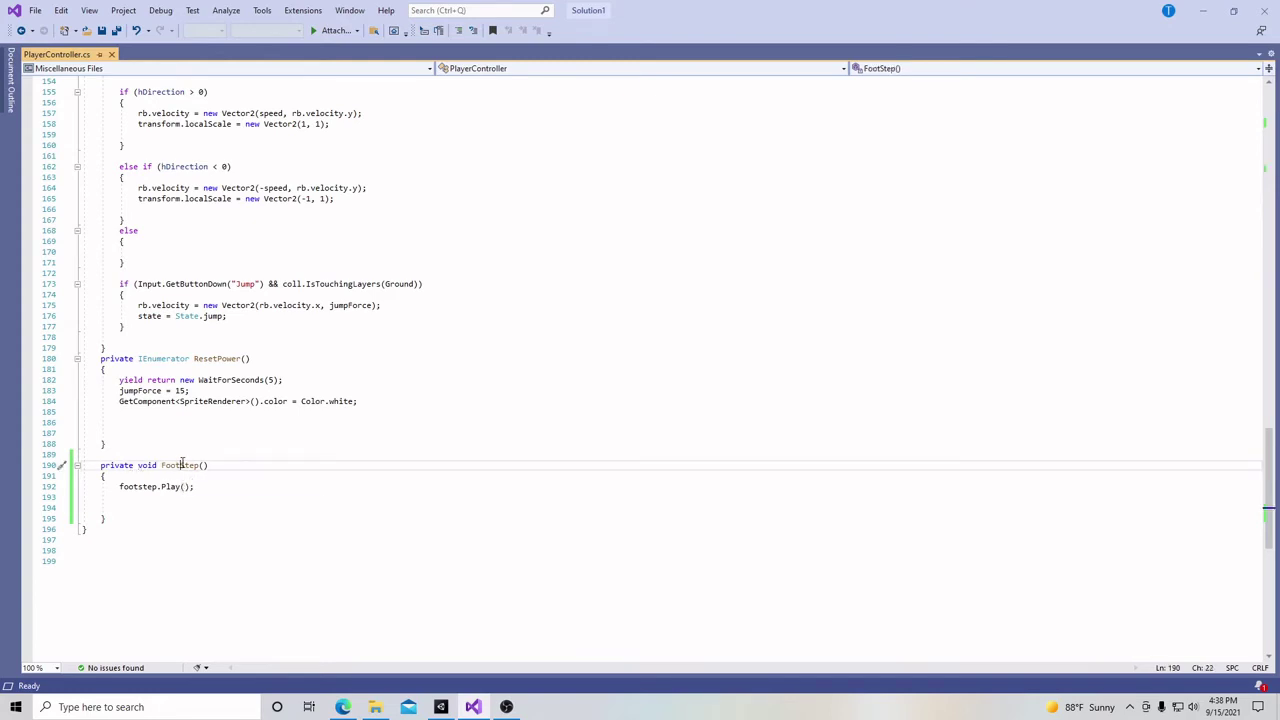
left_click(138, 487)
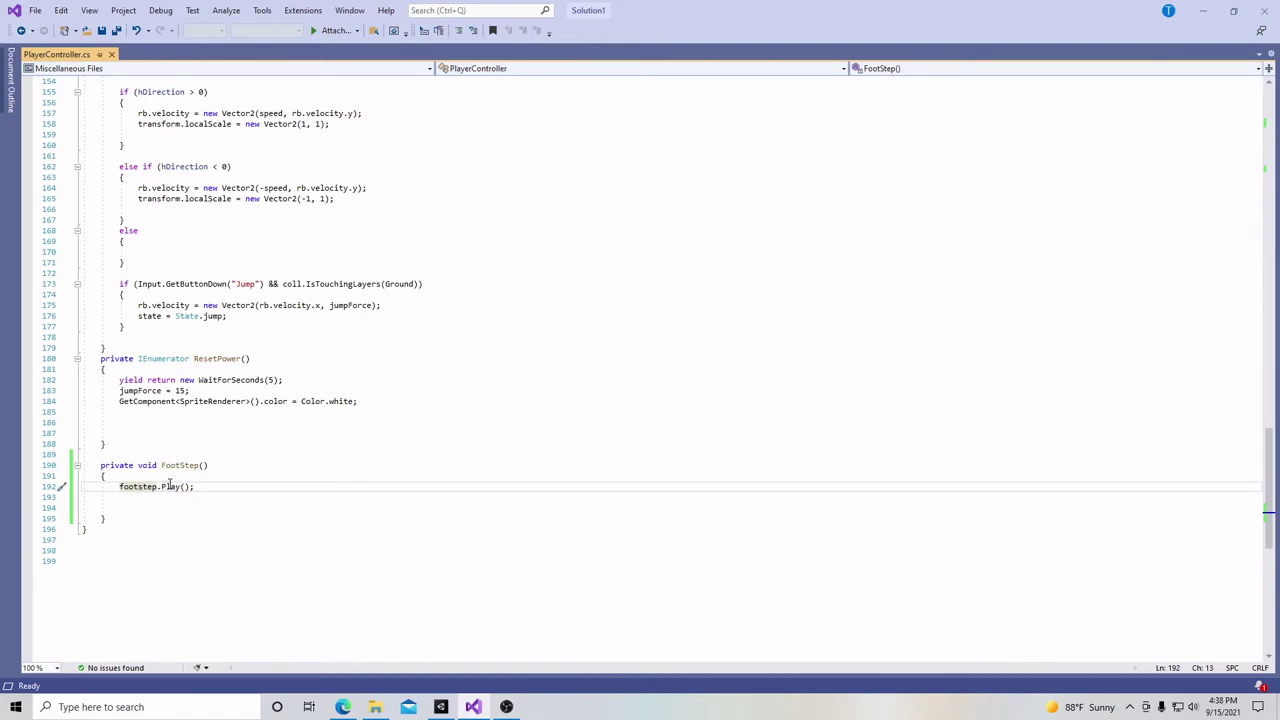
left_click(170, 486)
left_click(102, 31)
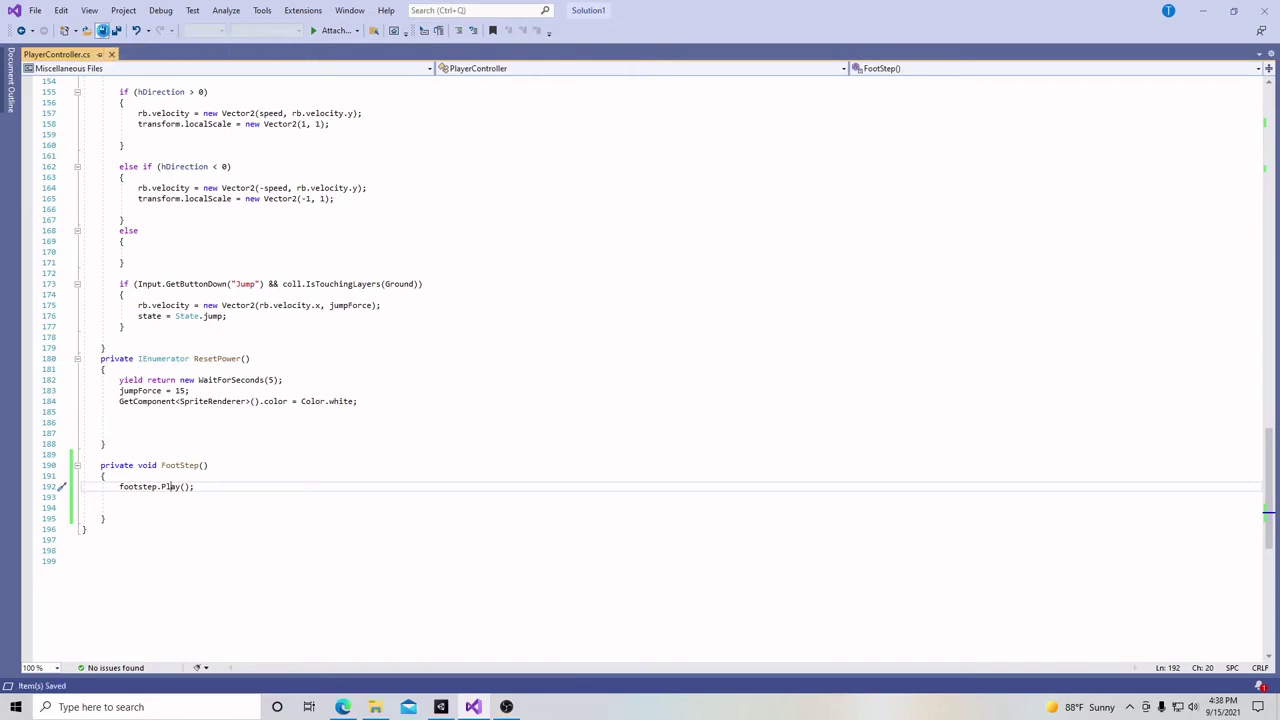
Back in Unity, open Window > Animation > Animation and select Player to show Player_Idle
left_click(440, 707)
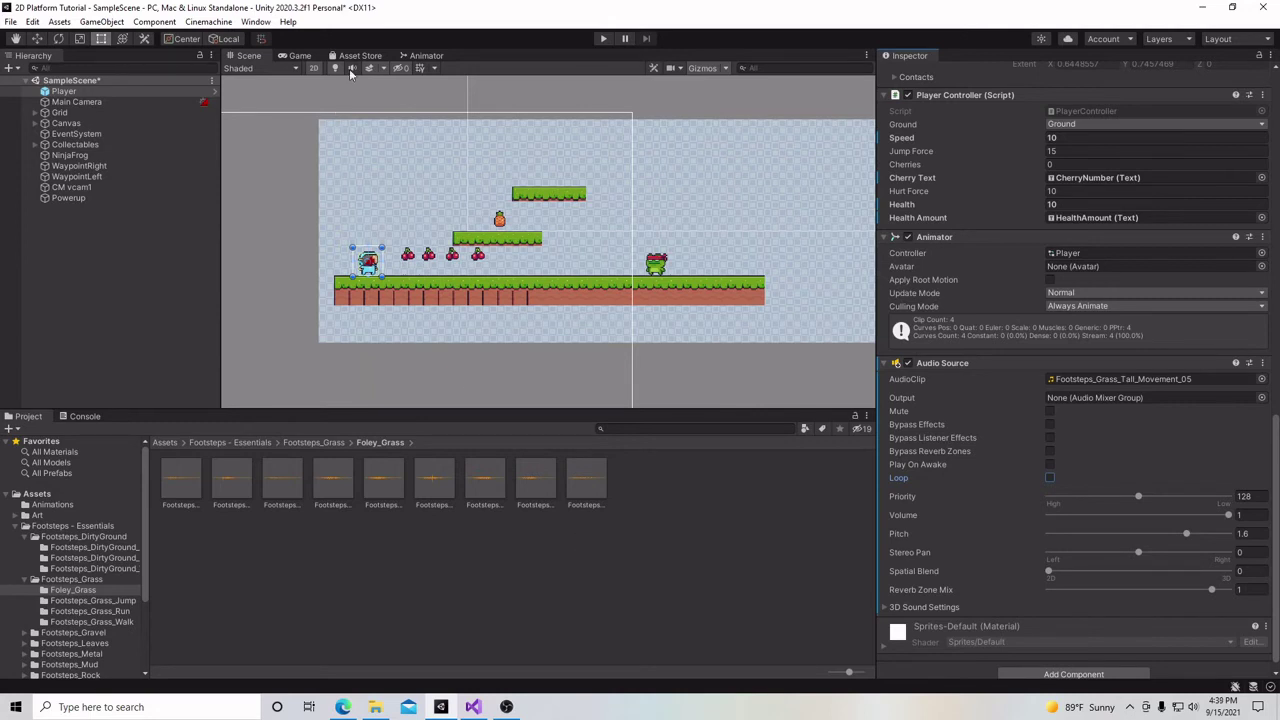
left_click(262, 24)
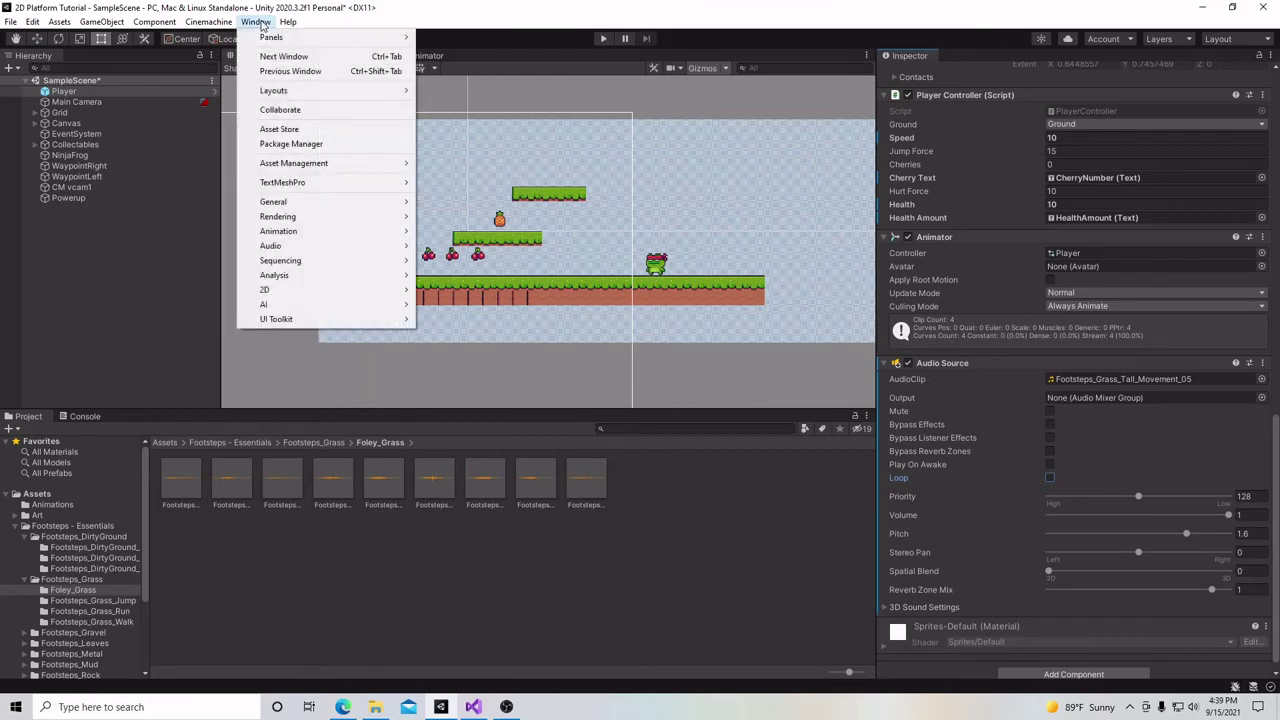
mouse_move(280, 231)
left_click(437, 233)
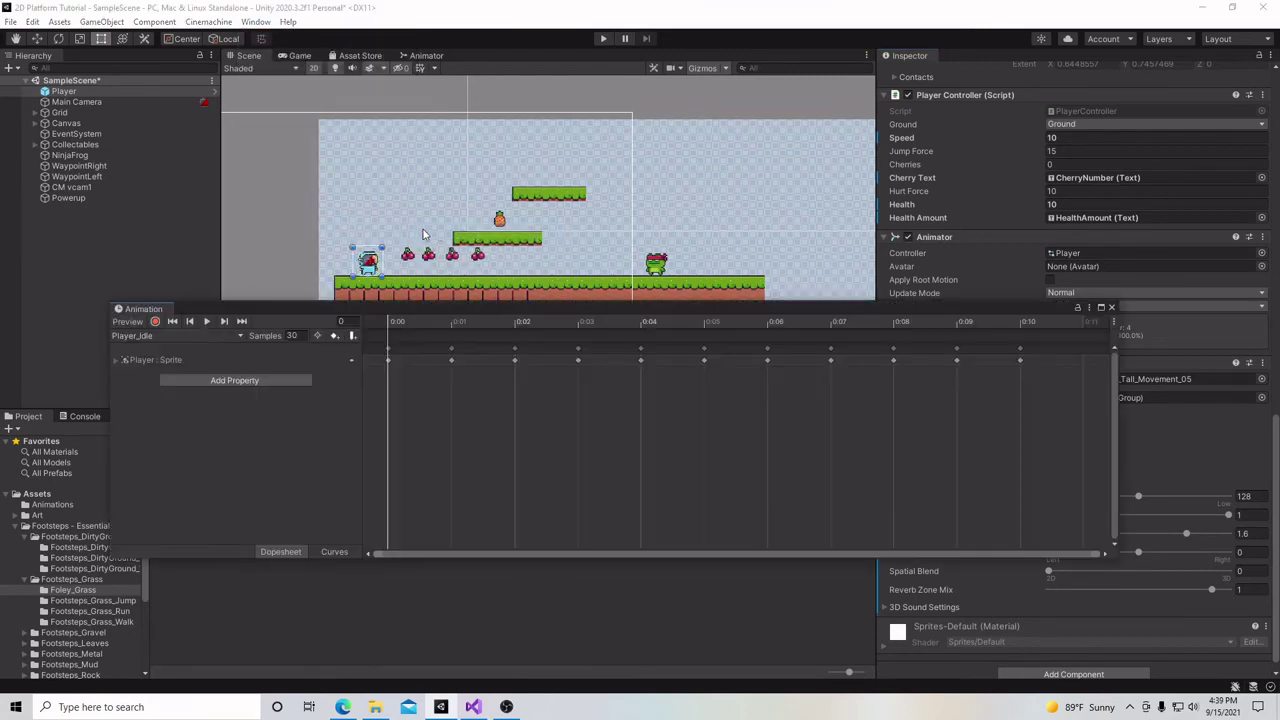
left_click(77, 93)
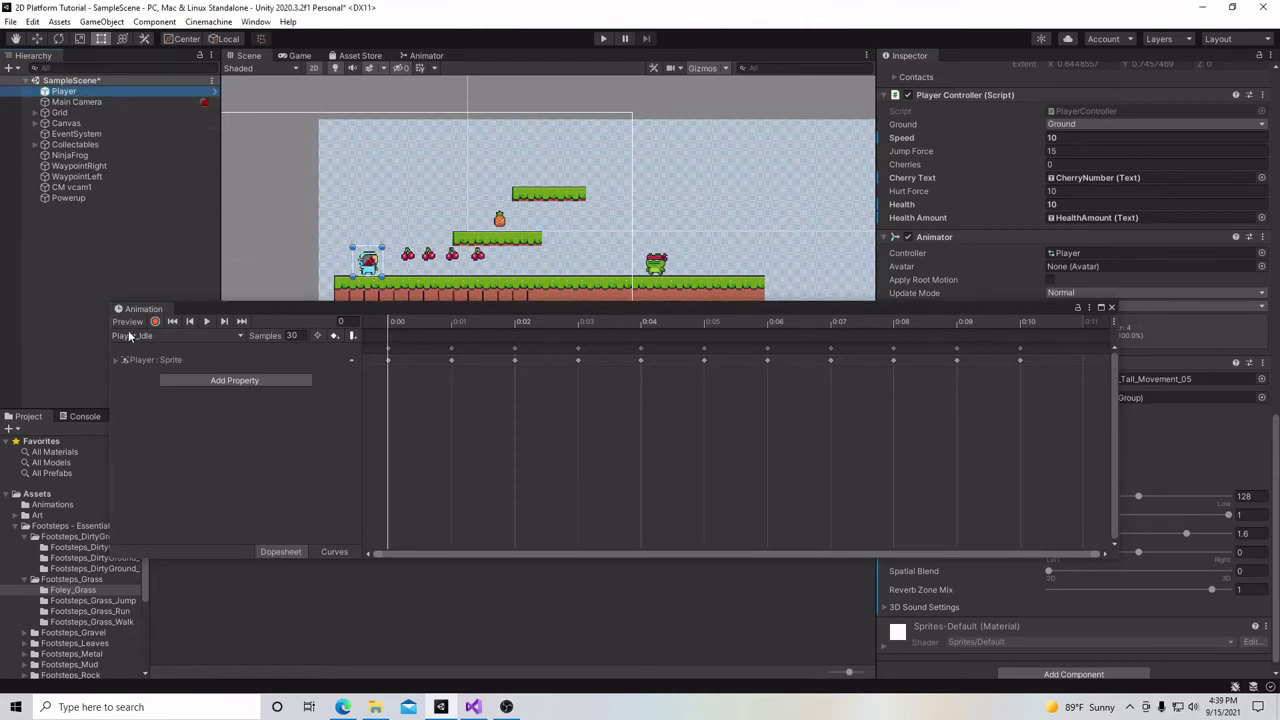
left_click(64, 103)
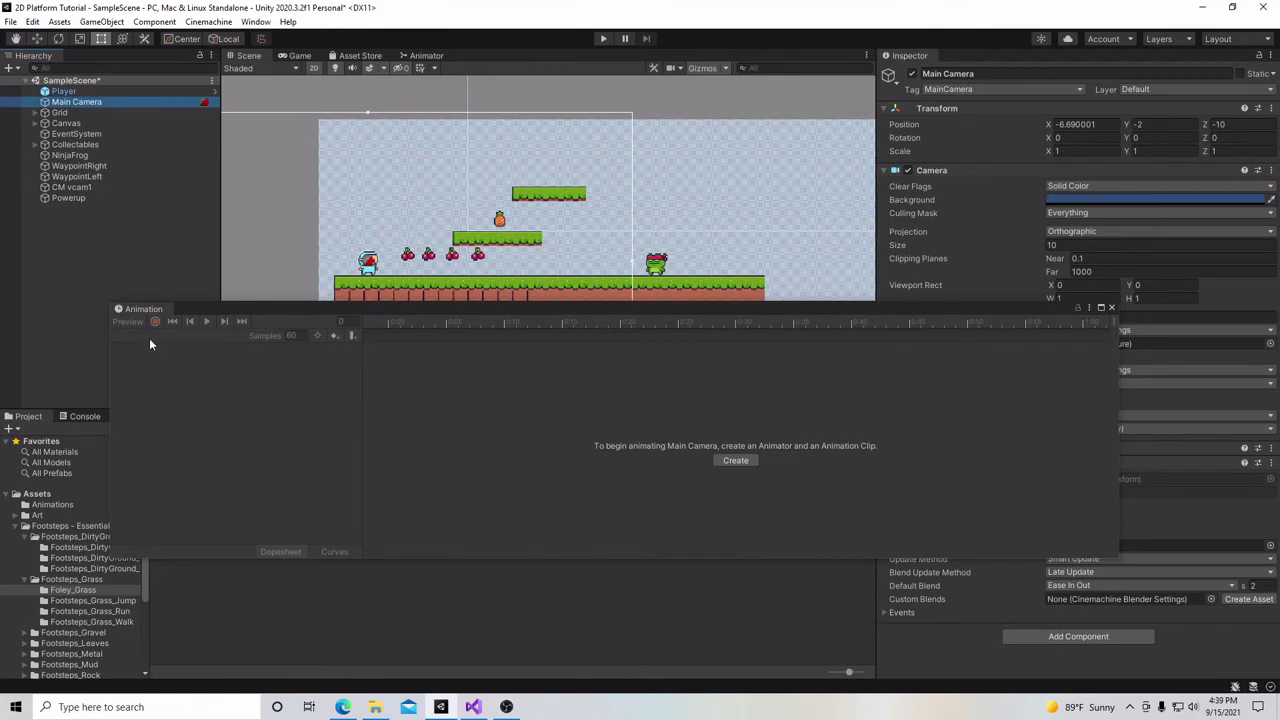
key("Up")
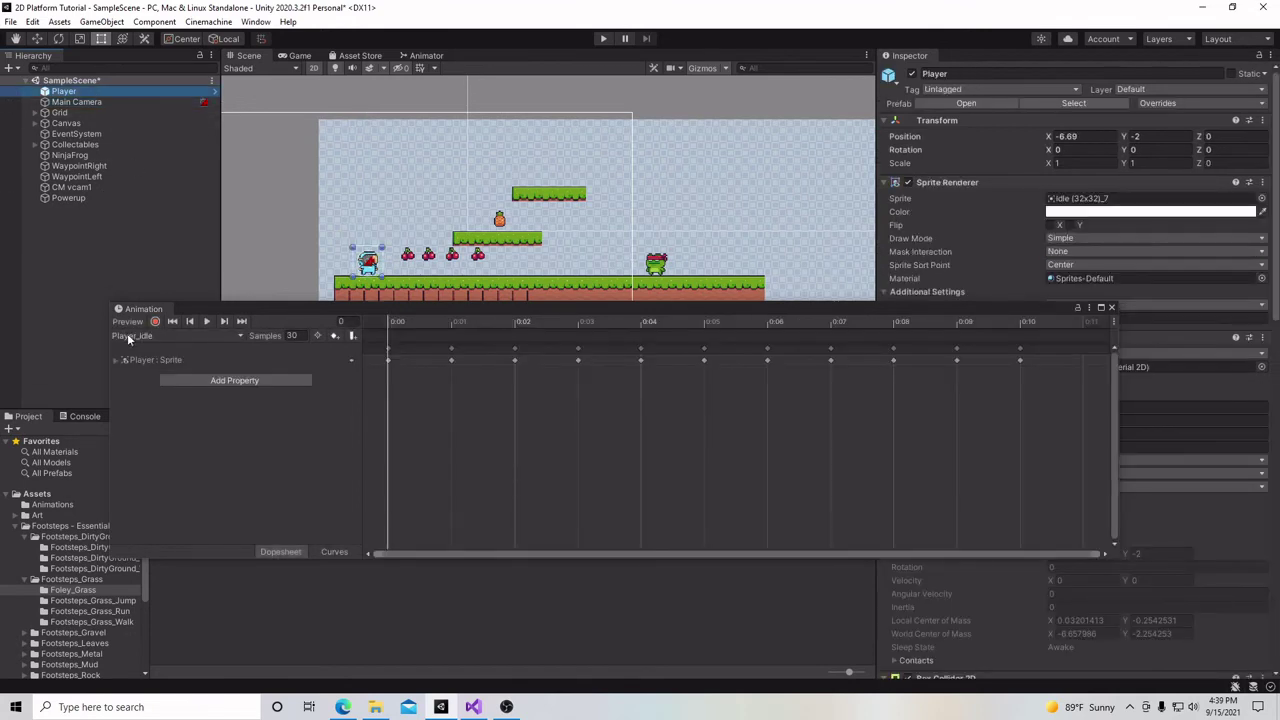
Switch the Animation window to the Run clip and delete its FootStep event at 0:04
left_click(227, 337)
left_click(176, 395)
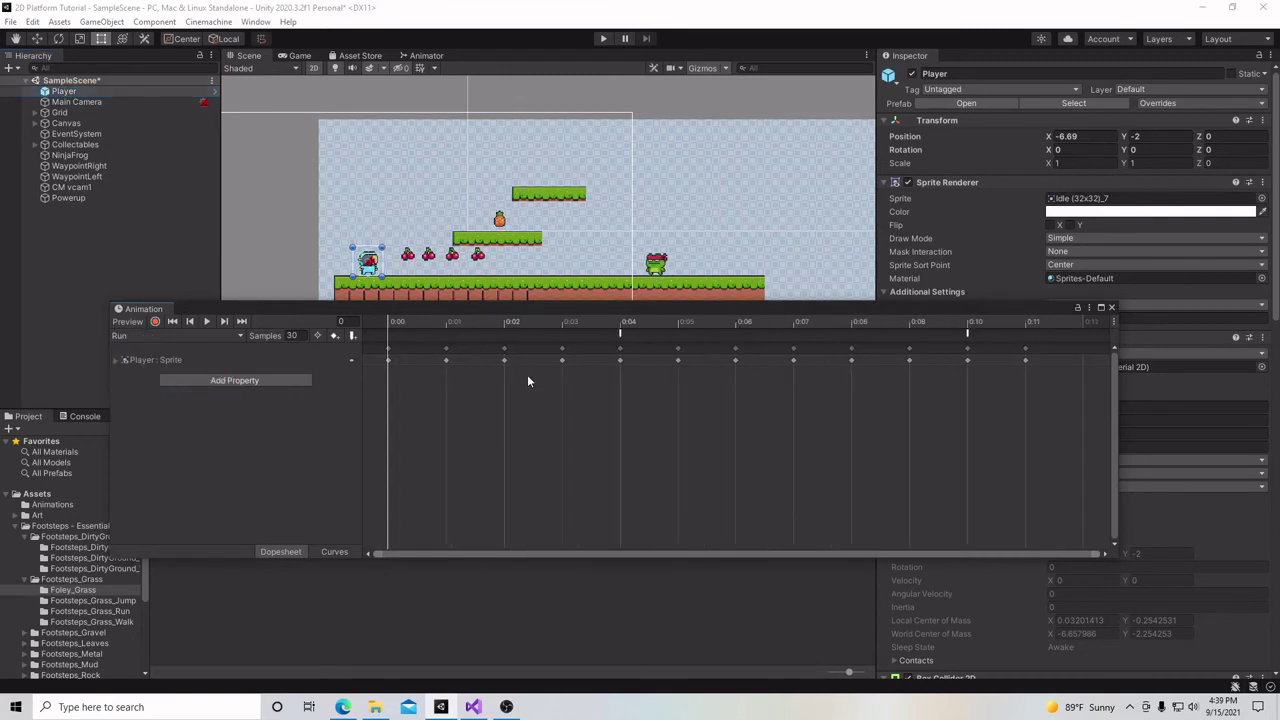
left_click(620, 333)
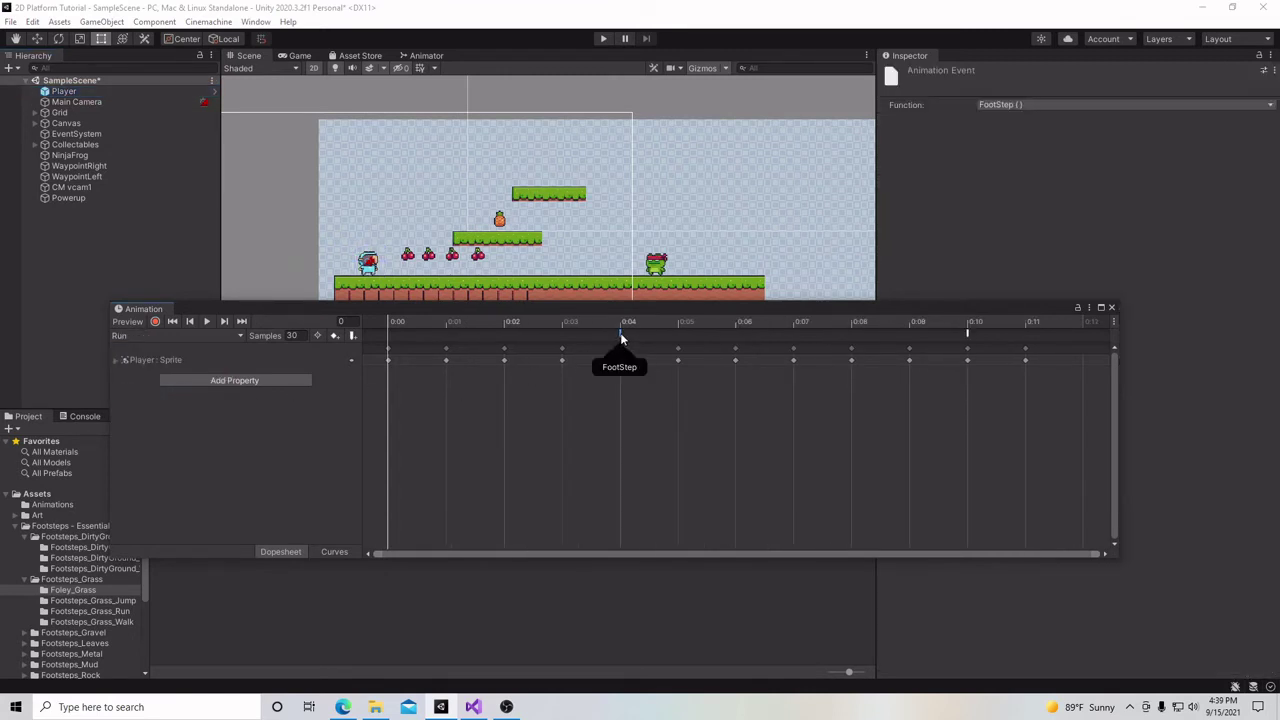
right_click(620, 338)
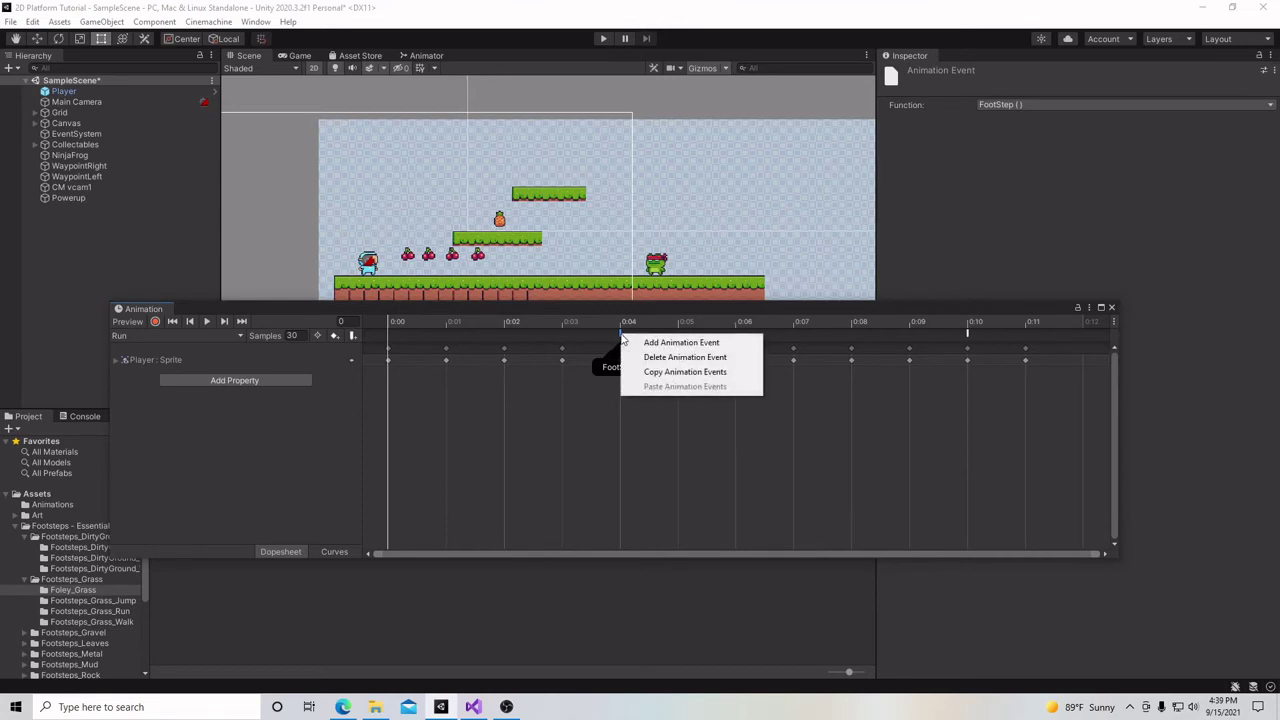
left_click(654, 357)
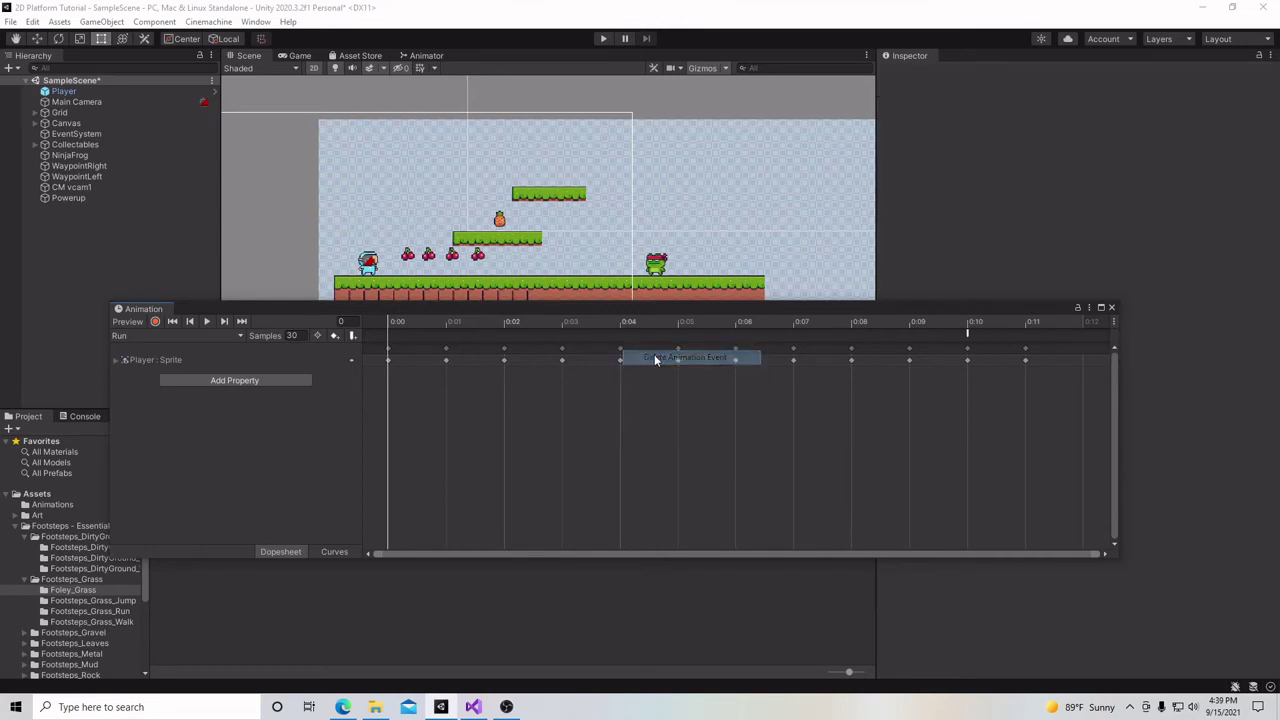
Delete the remaining FootStep event at 0:10
left_click(968, 334)
right_click(967, 331)
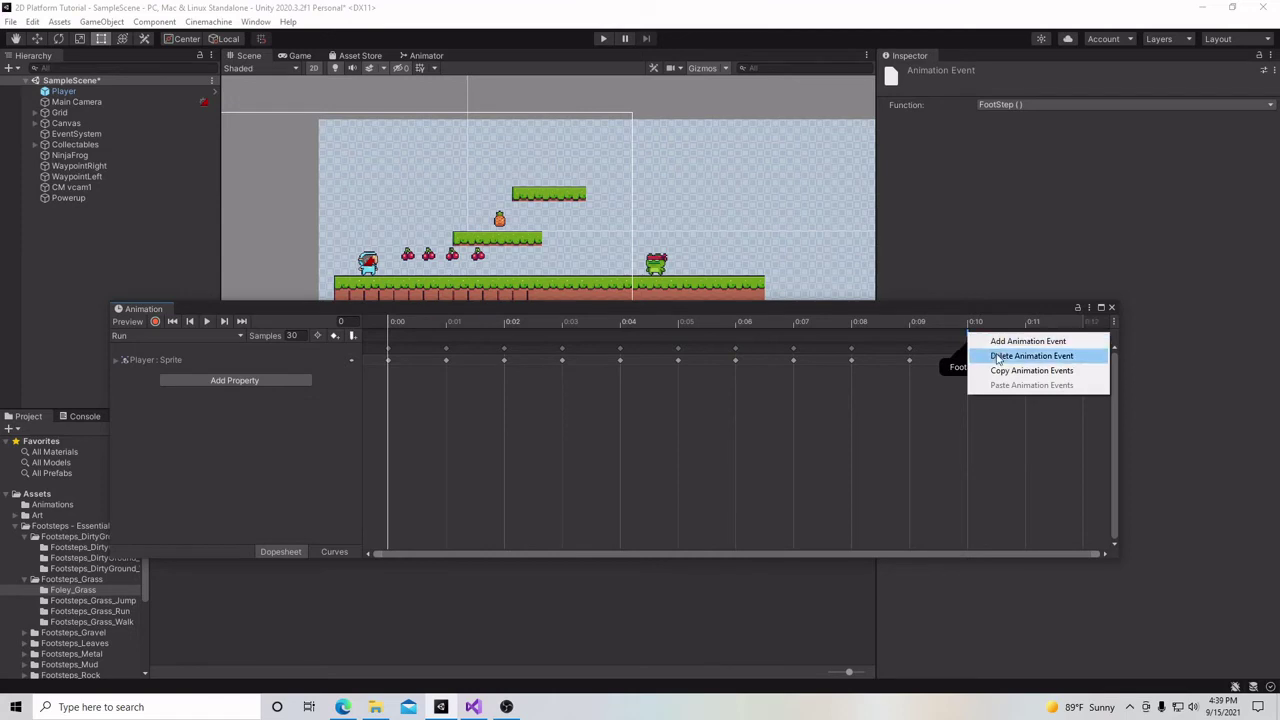
left_click(997, 357)
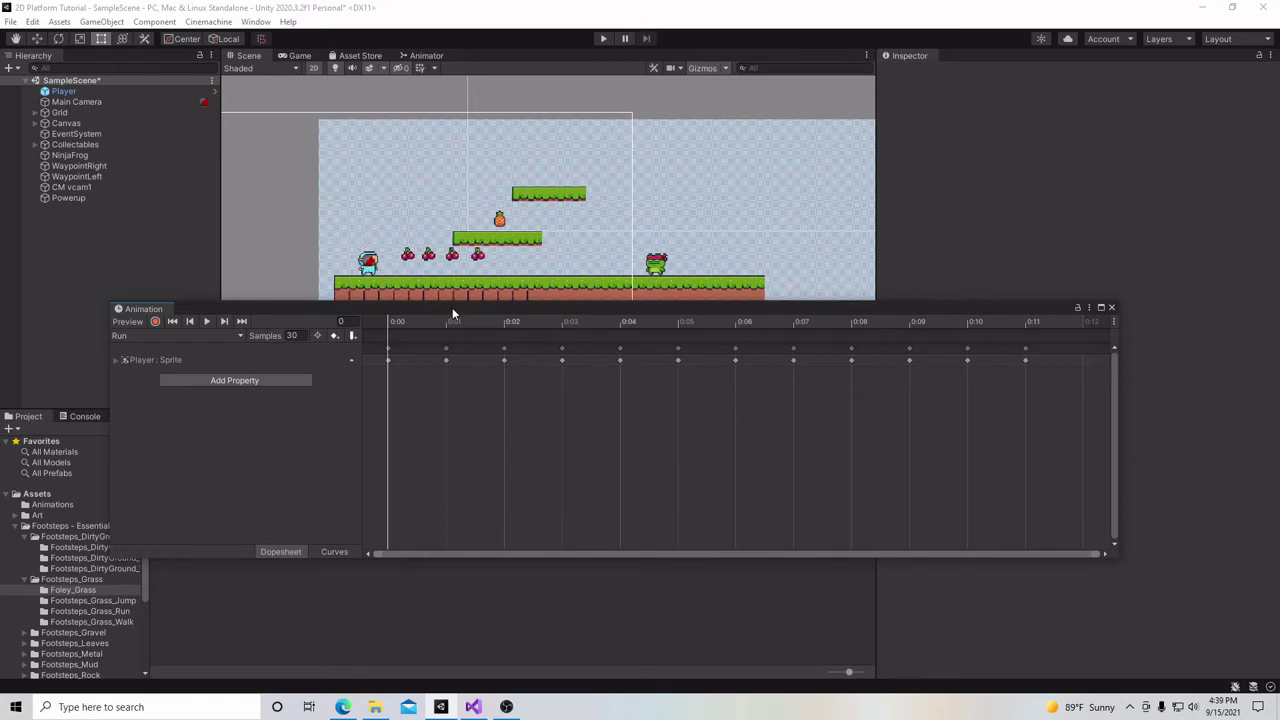
Lower the Animation window, preview the Run clip, and step back to frame 0
left_click_drag(452, 309, 455, 353)
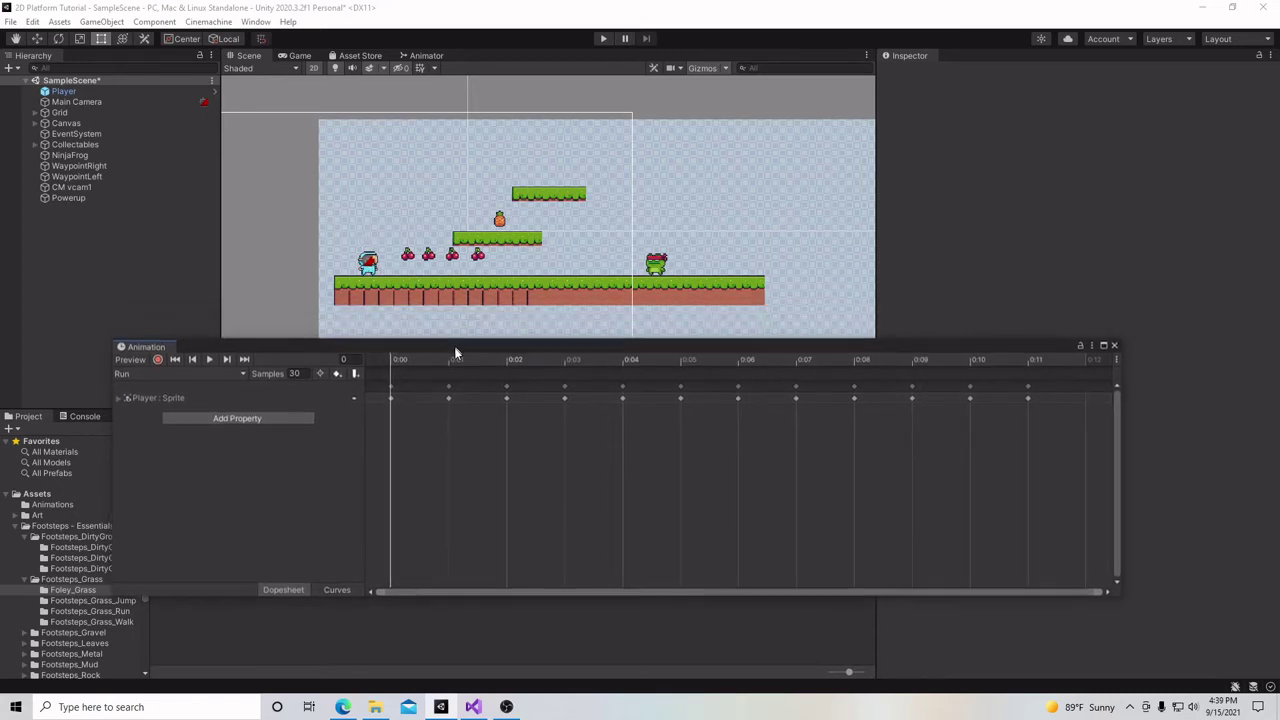
left_click(210, 365)
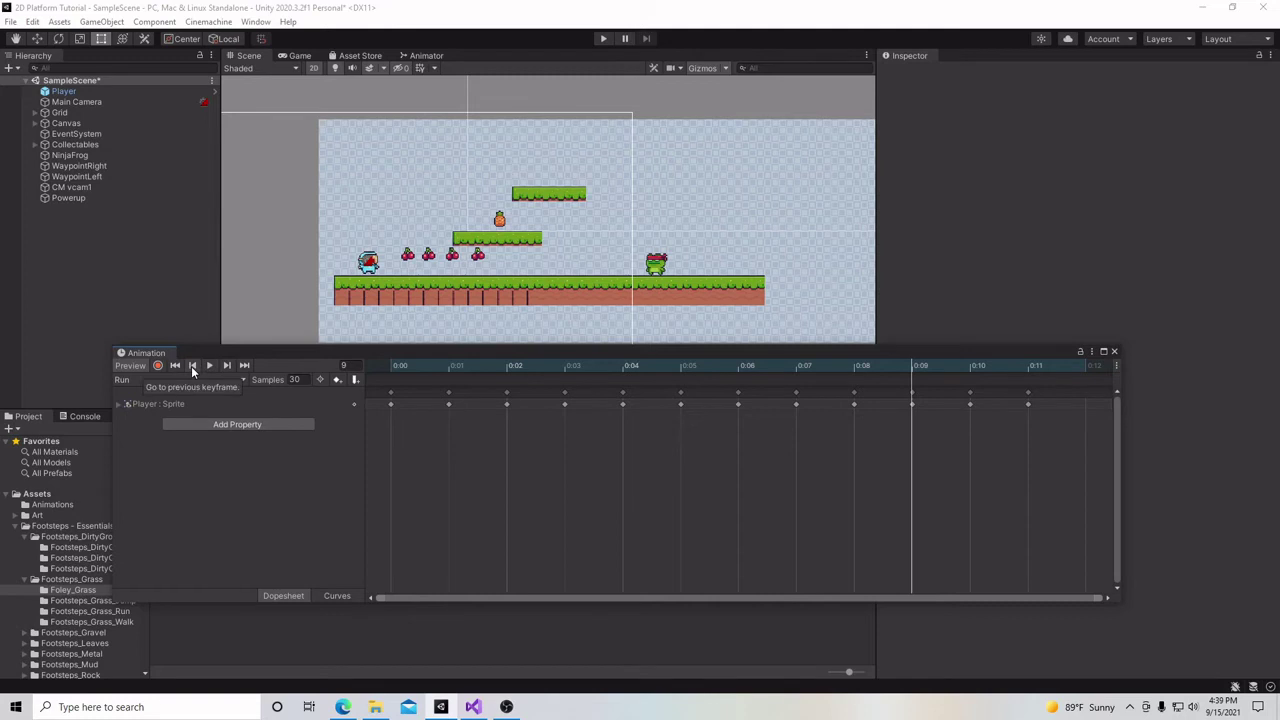
left_click(192, 366)
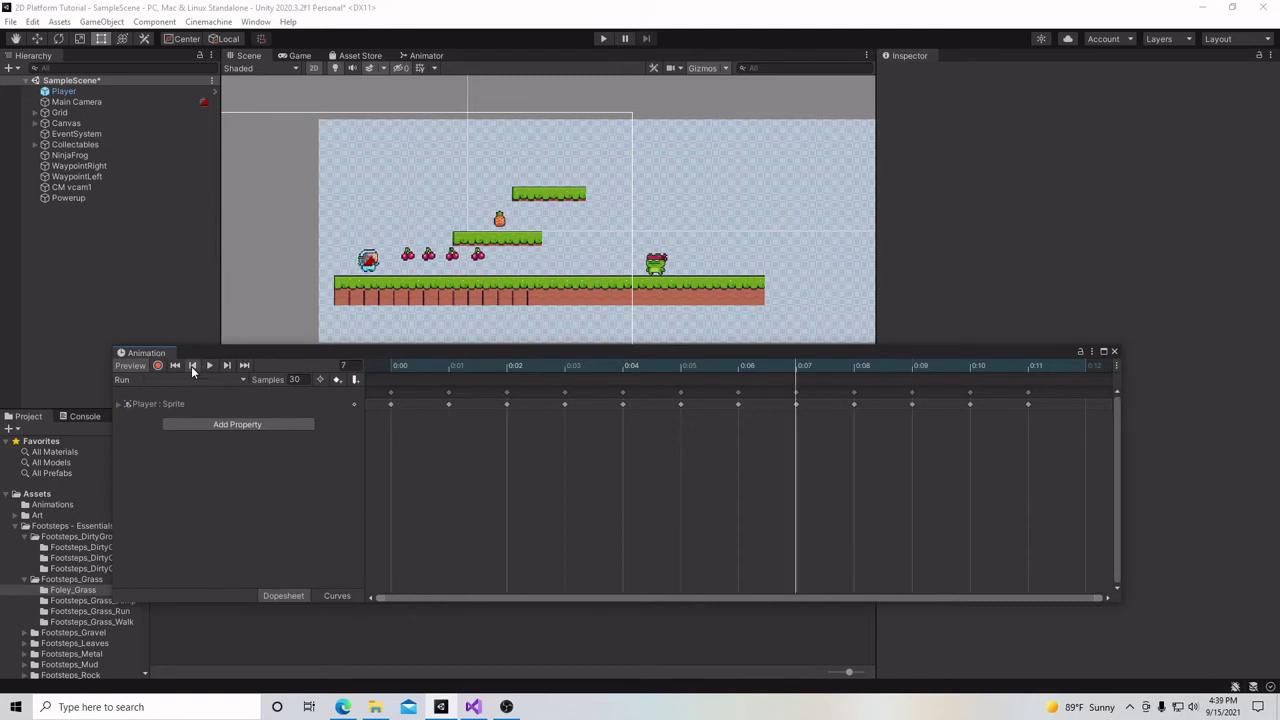
left_click(192, 366)
left_click(192, 366)
left_click(192, 366)
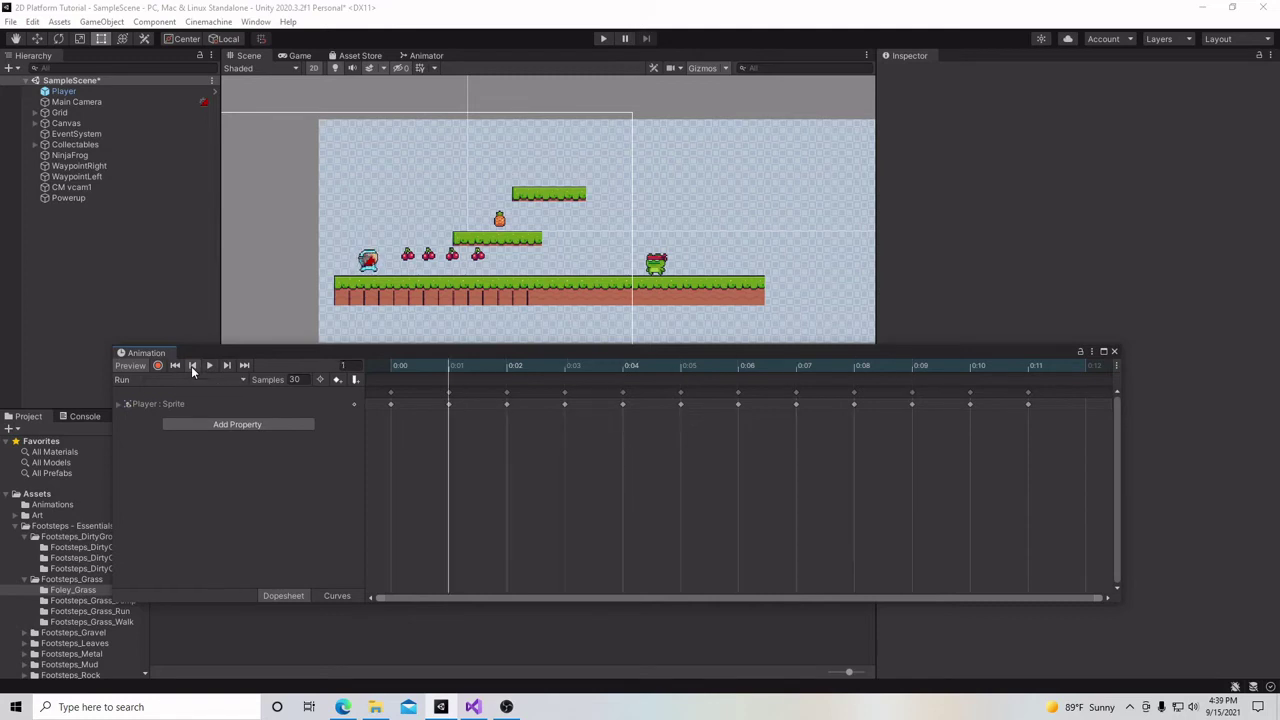
left_click(192, 366)
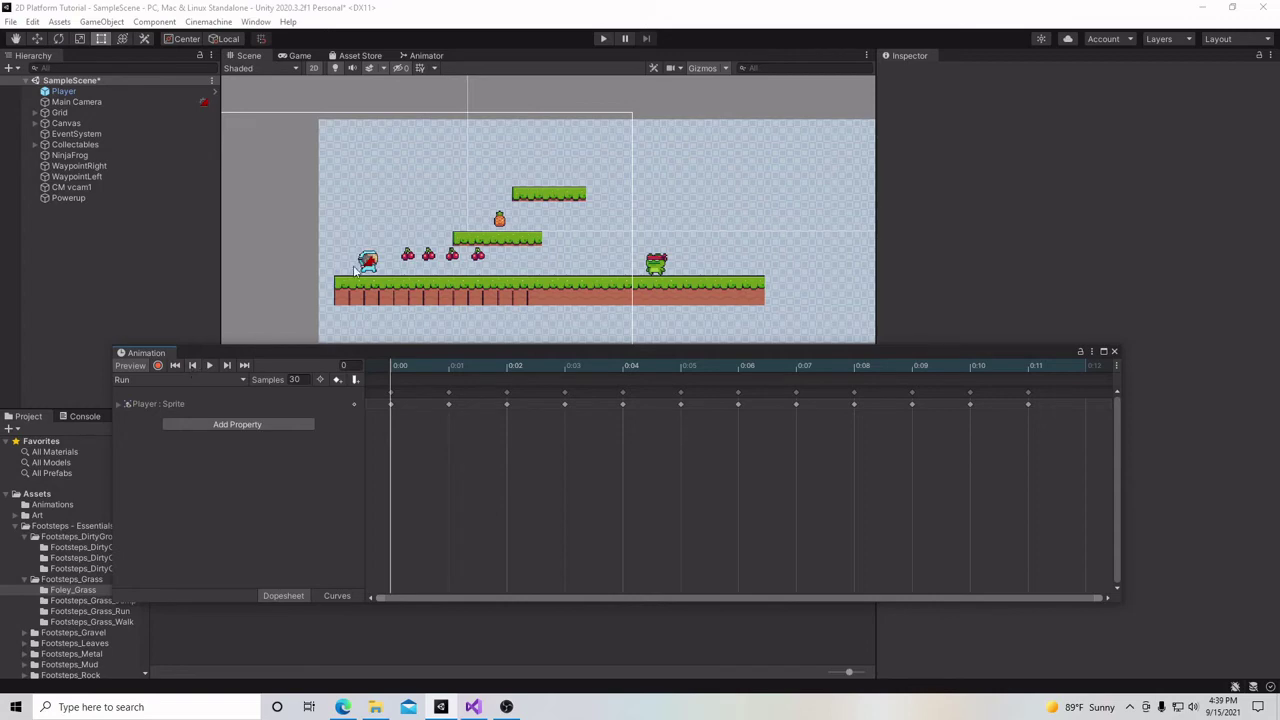
Zoom the Scene view onto the player and step the Run clip forward to frame 4
scroll(353, 271, "up", 1)
scroll(353, 271, "up", 3)
scroll(353, 268, "up", 2)
scroll(353, 265, "up", 1)
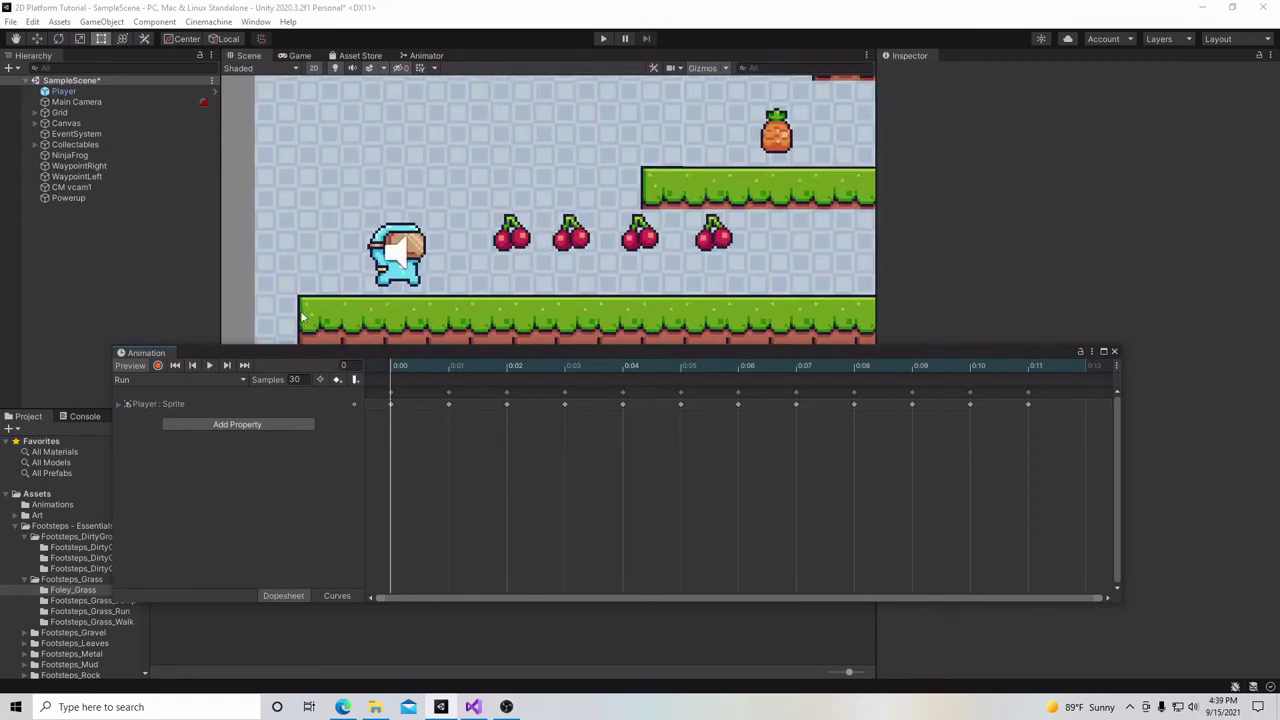
left_click(226, 366)
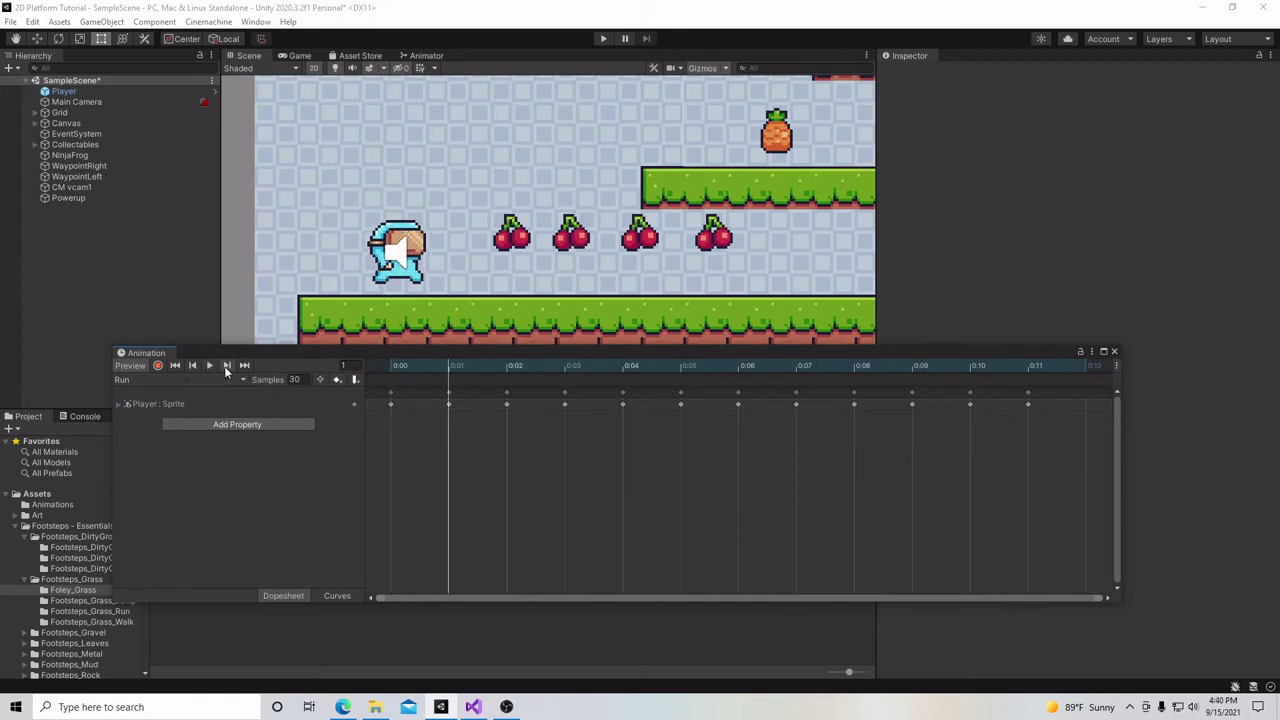
left_click(226, 366)
left_click(226, 366)
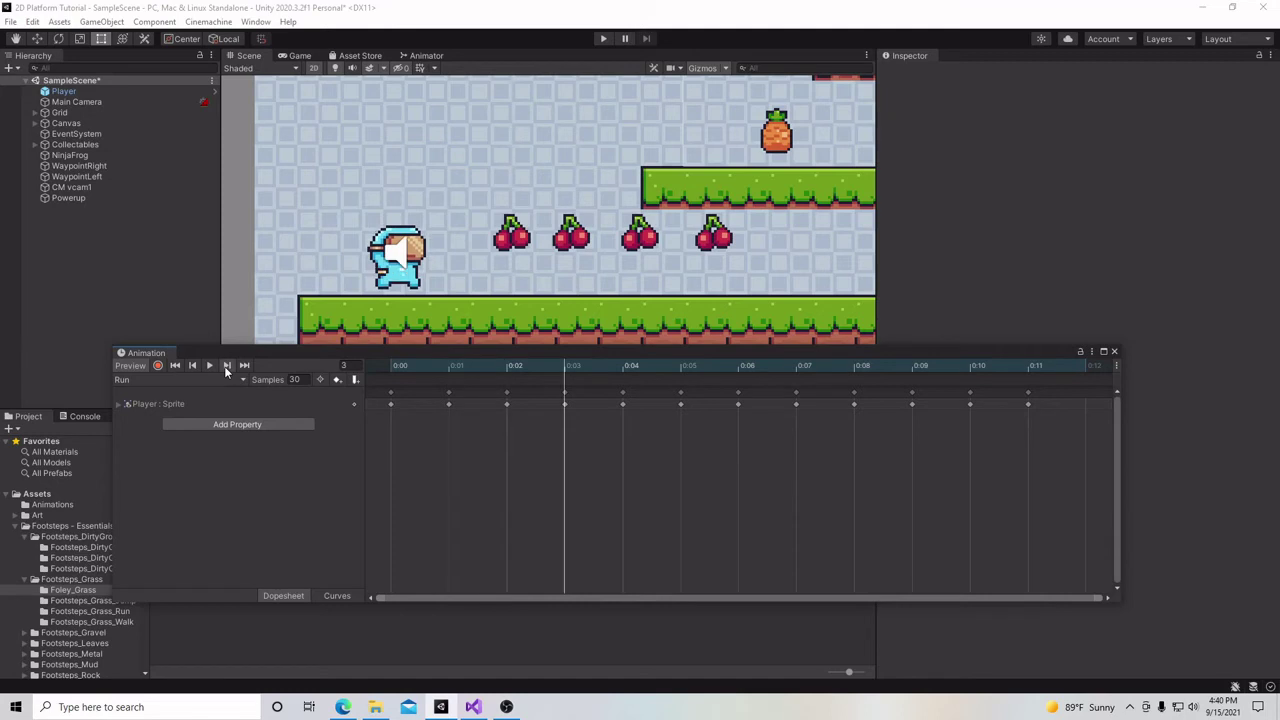
left_click(226, 366)
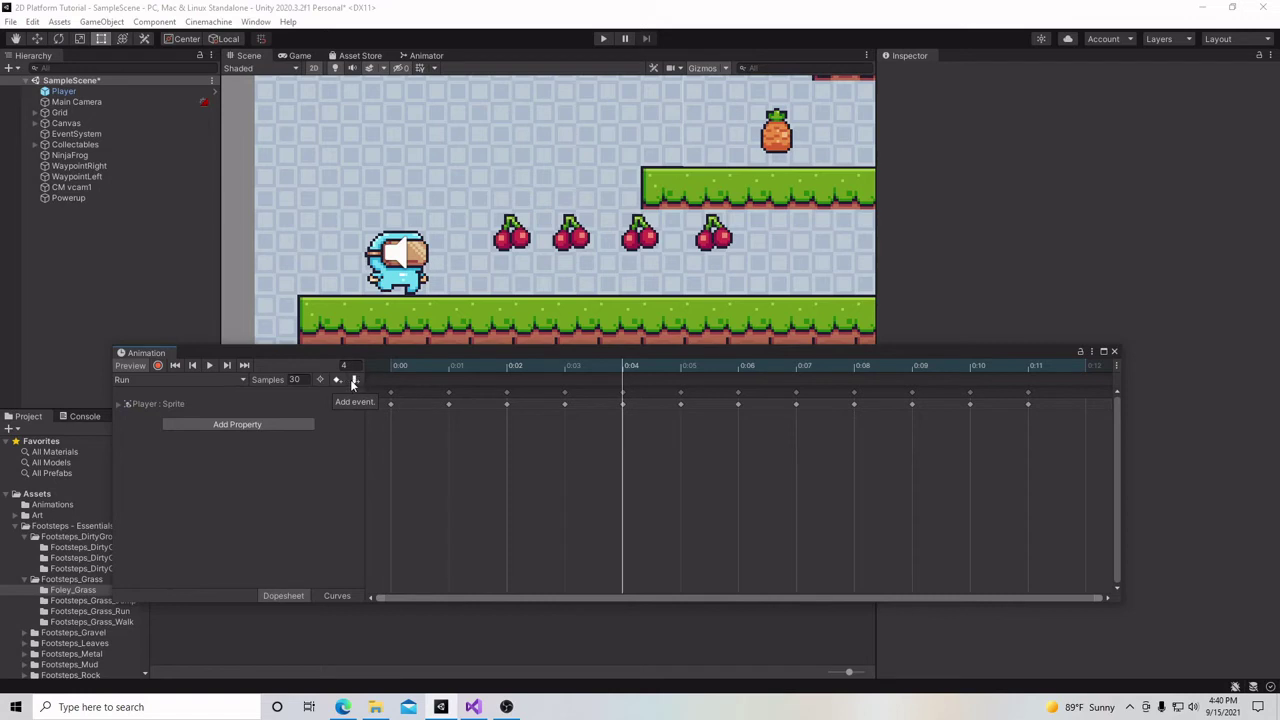
Add an animation event at frame 4 of the Run clip that calls FootStep()
left_click(351, 381)
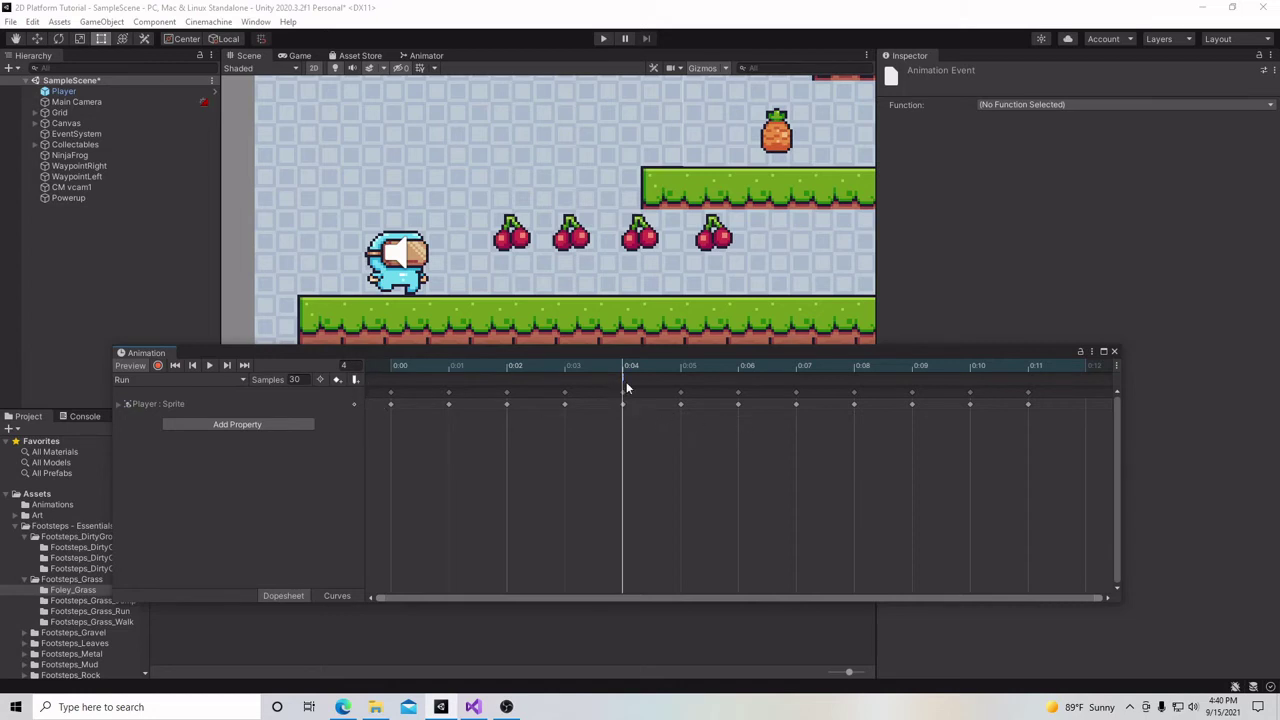
left_click(1091, 104)
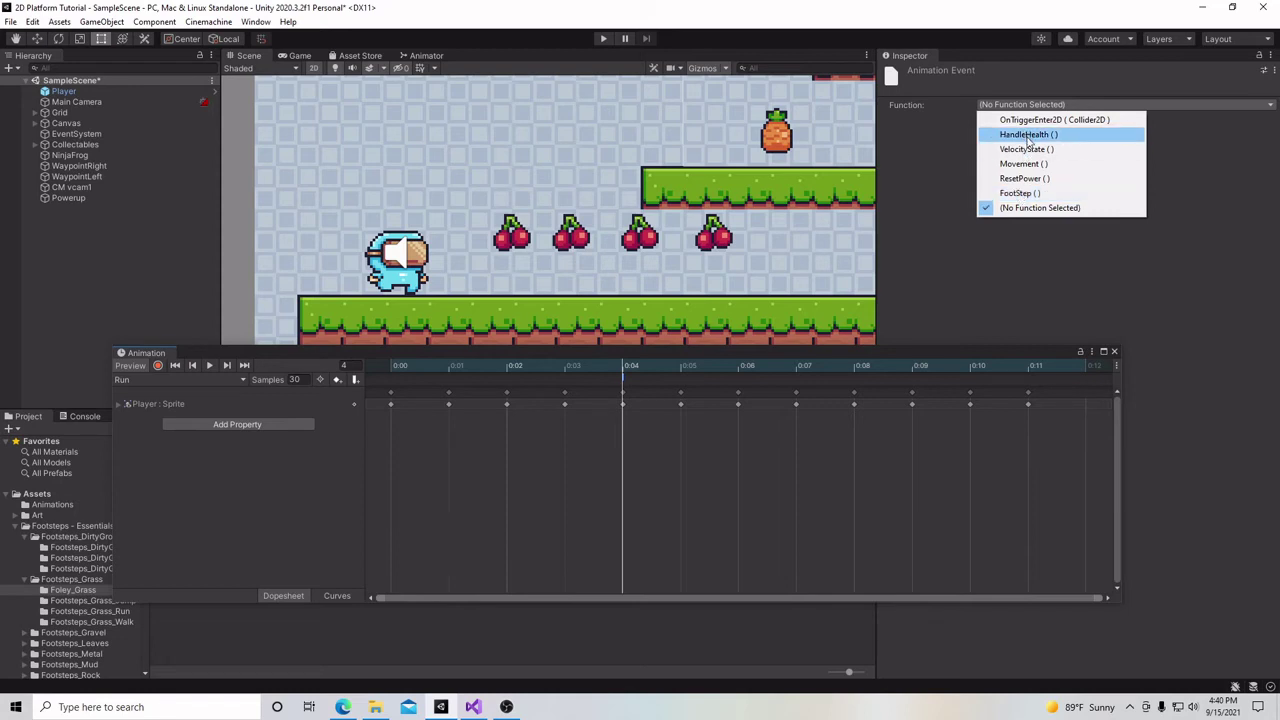
left_click(1032, 194)
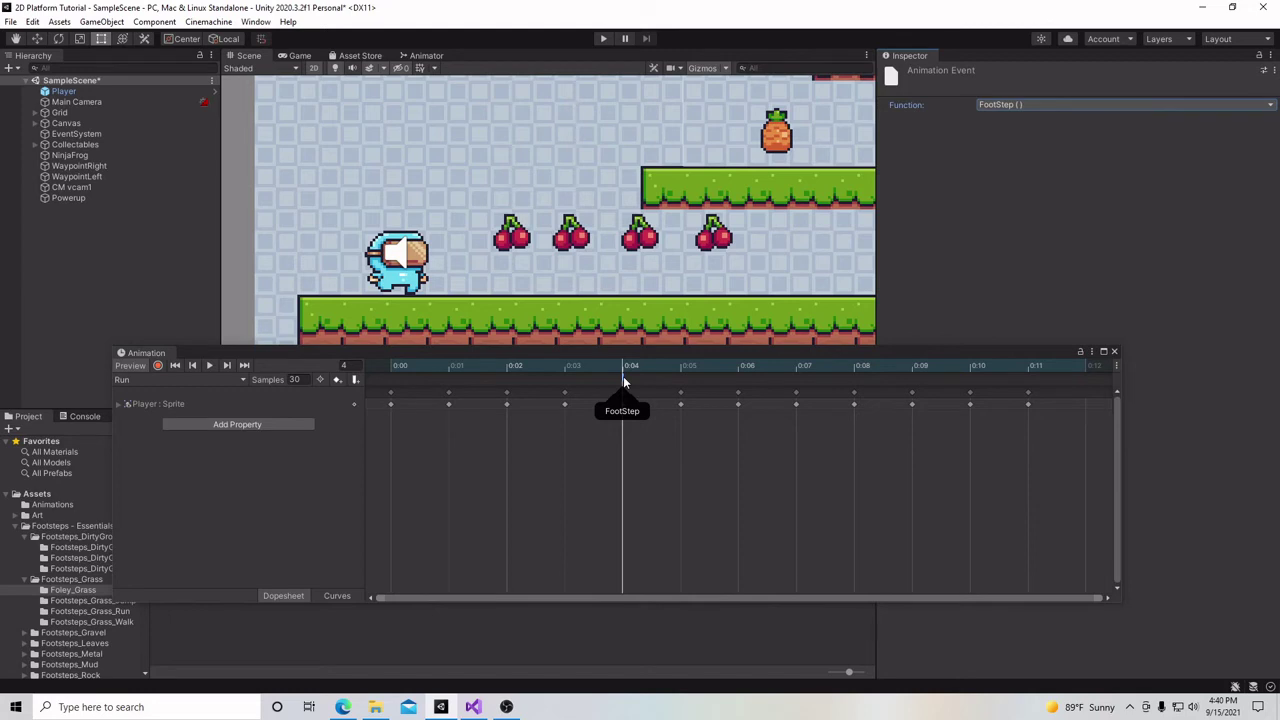
Step the Run clip forward from frame 4 to frame 10
left_click(226, 366)
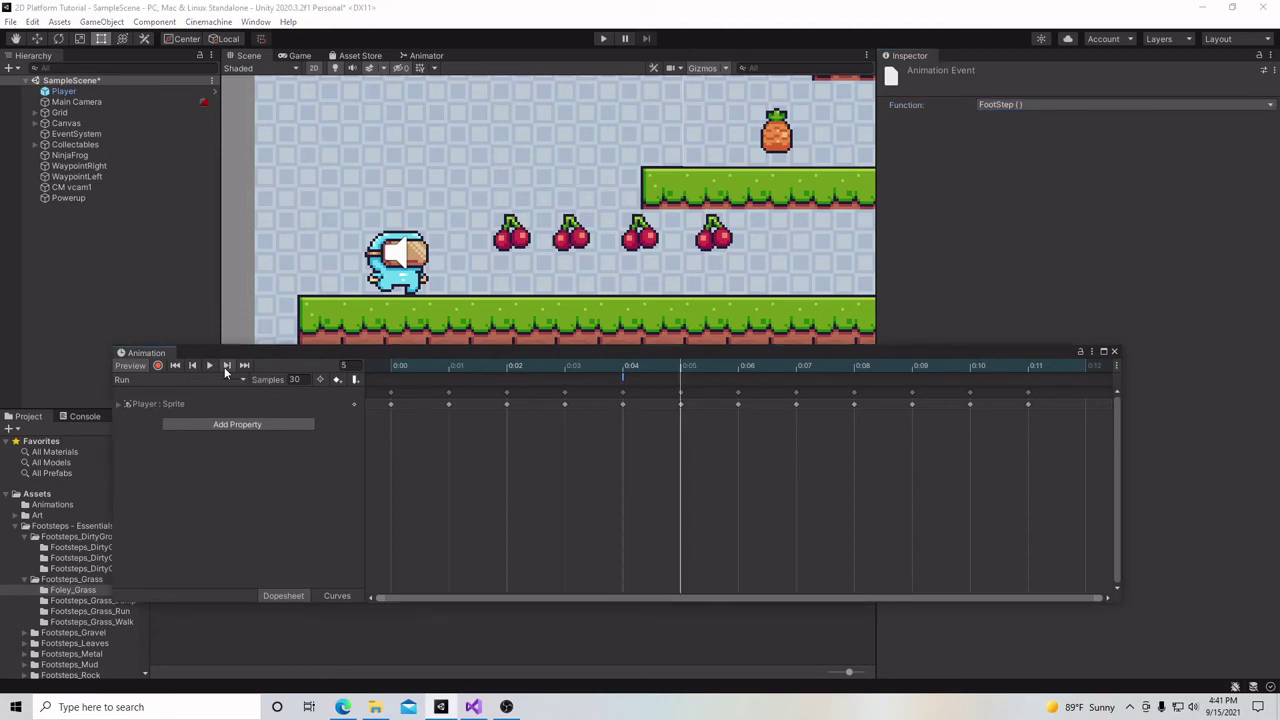
left_click(226, 366)
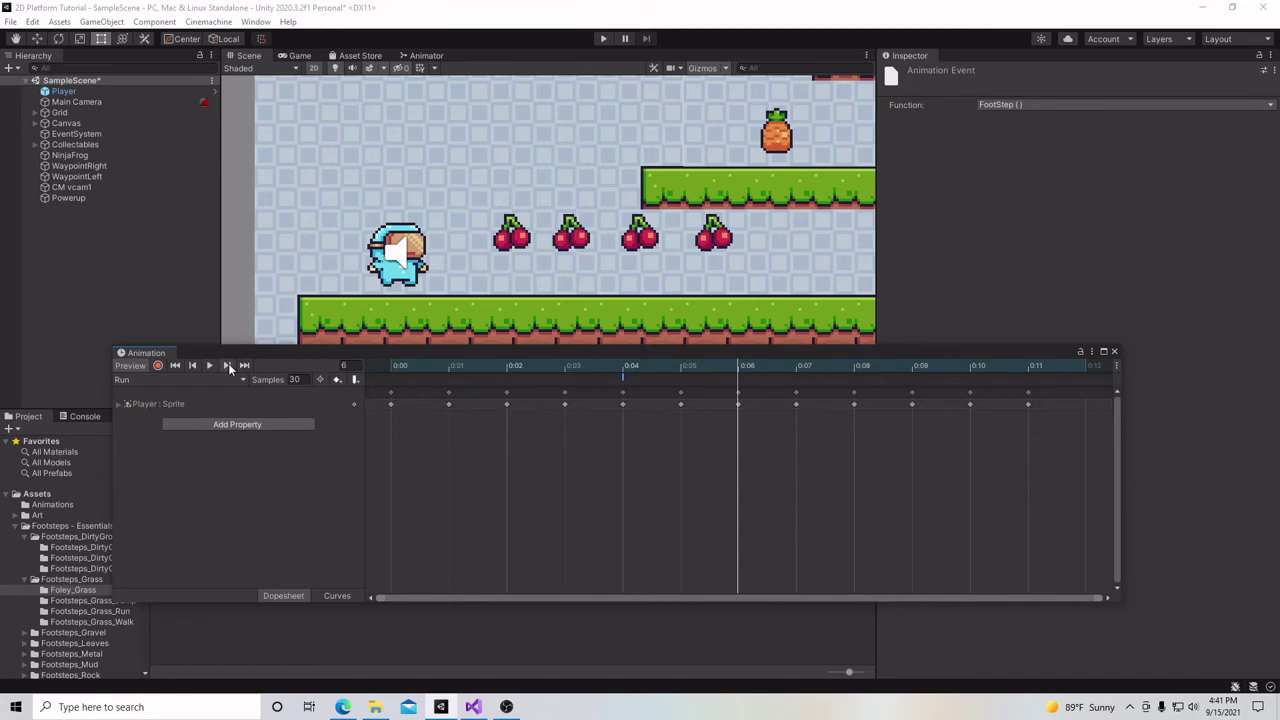
left_click(228, 365)
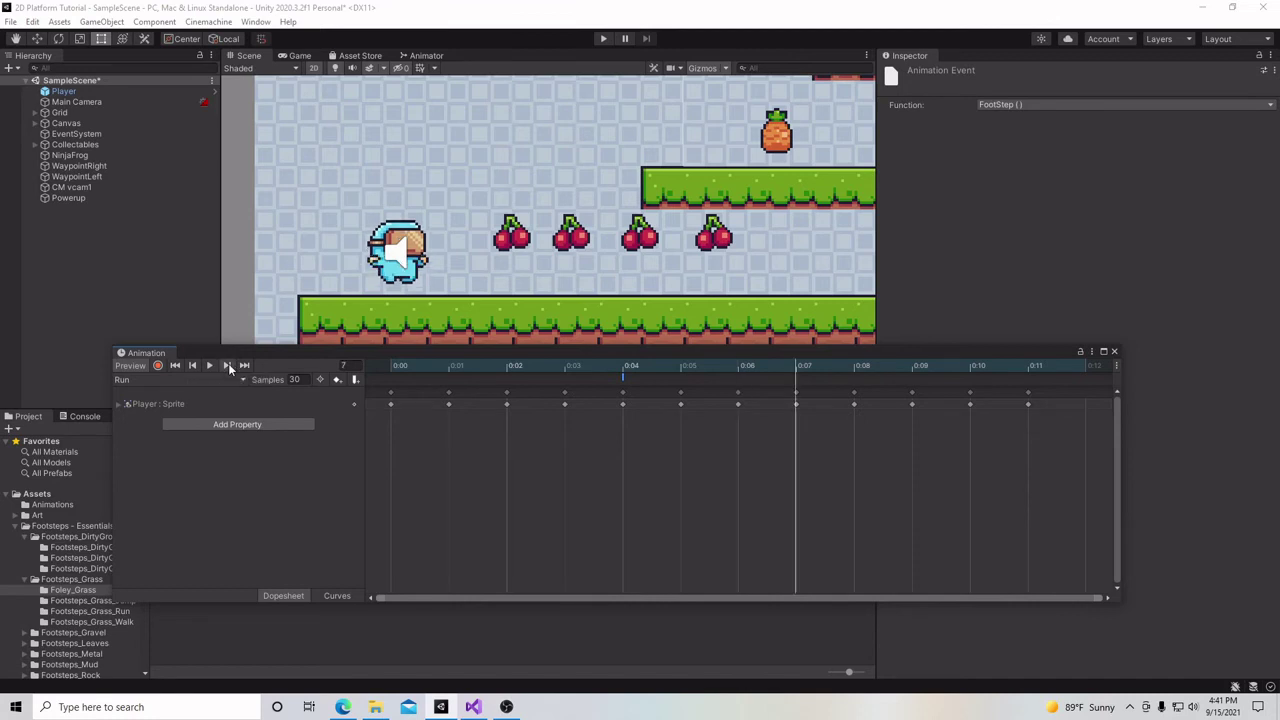
left_click(228, 365)
left_click(228, 365)
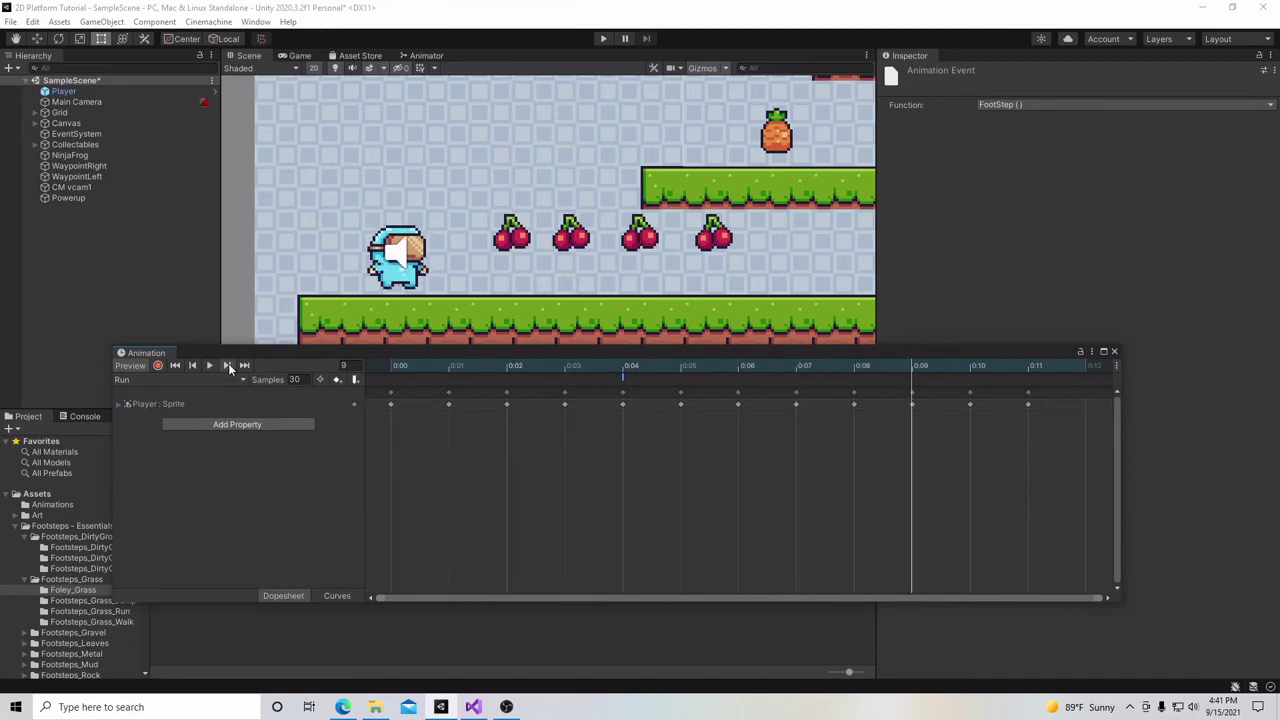
left_click(228, 365)
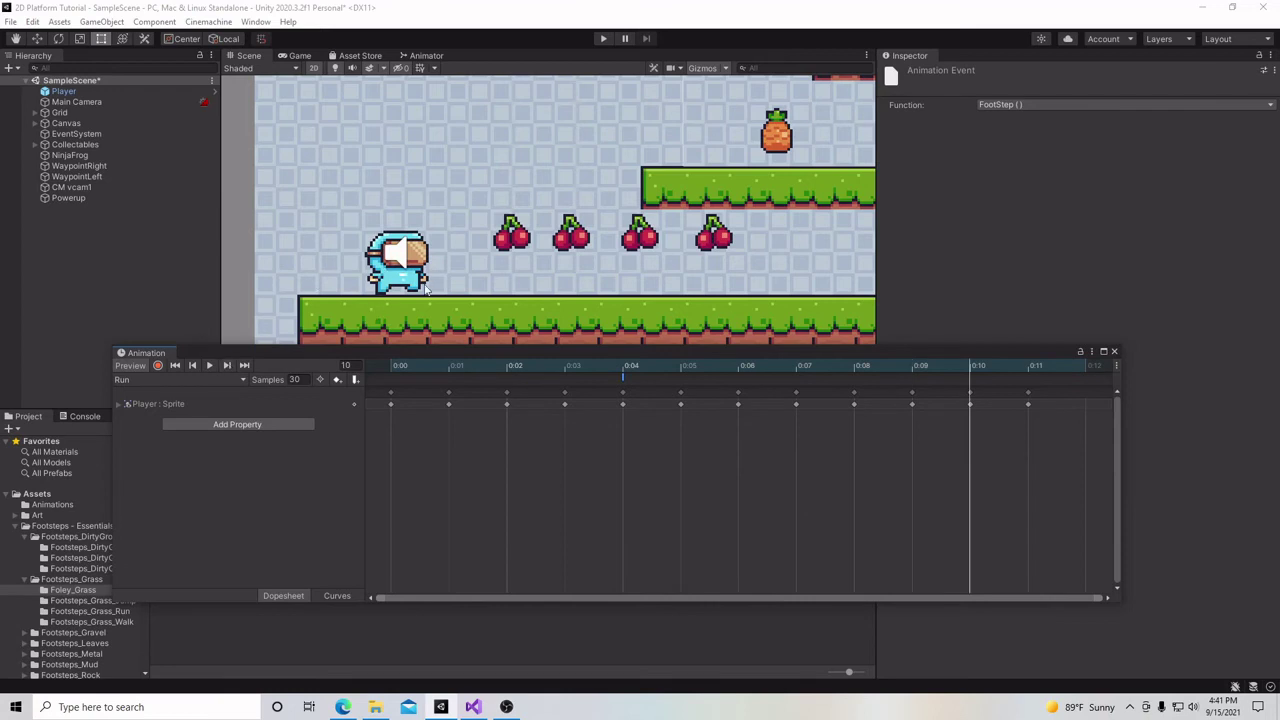
Add a FootStep() event at frame 10 and preview the Run animation playing
left_click(355, 379)
left_click(1116, 106)
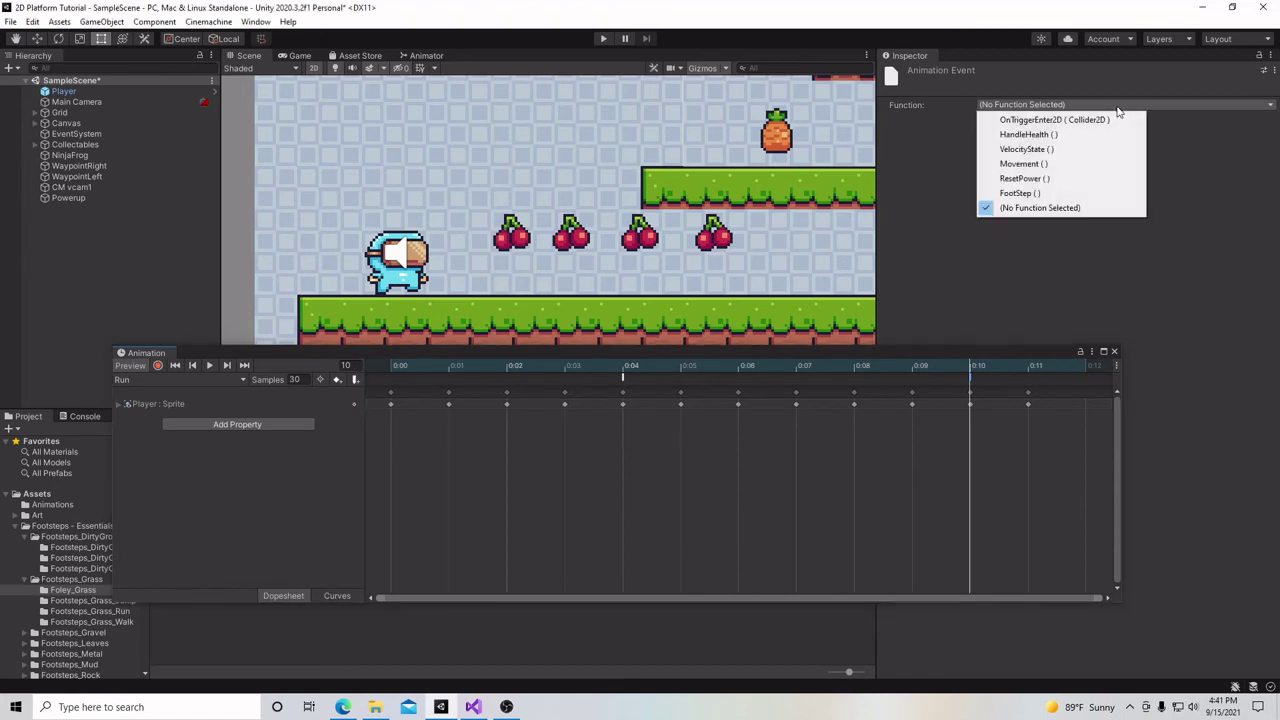
left_click(1085, 194)
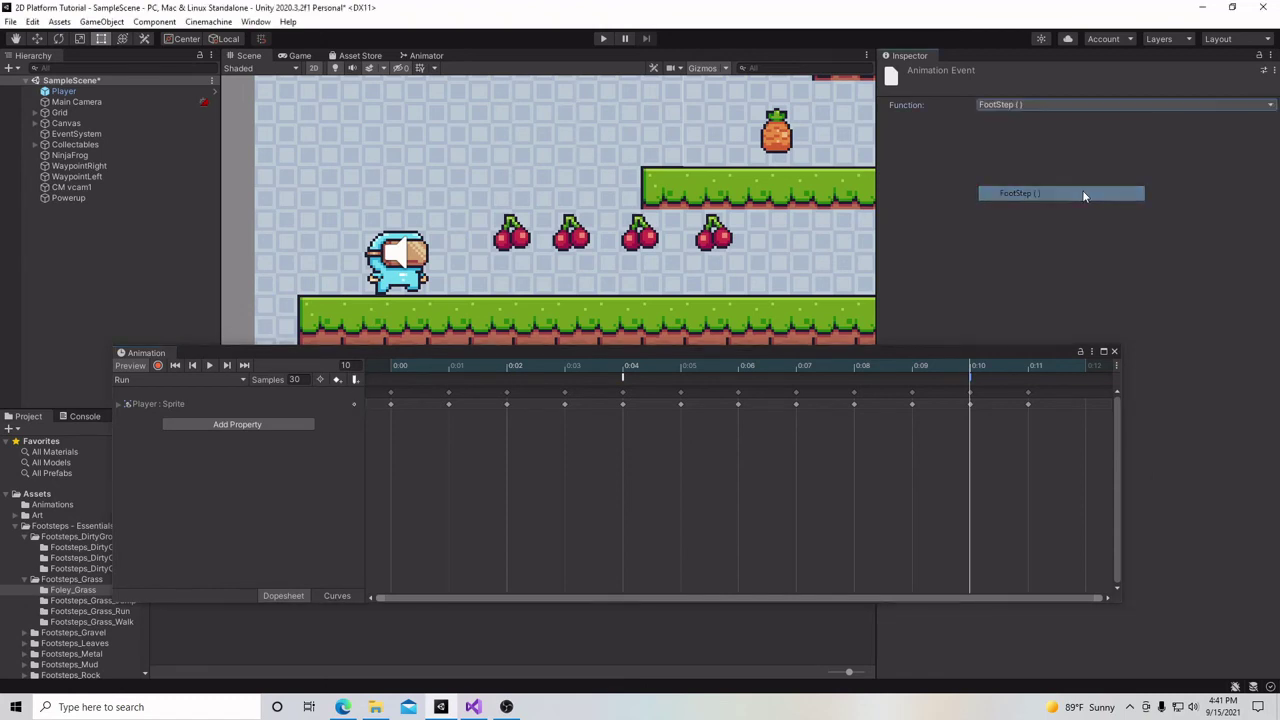
left_click(228, 366)
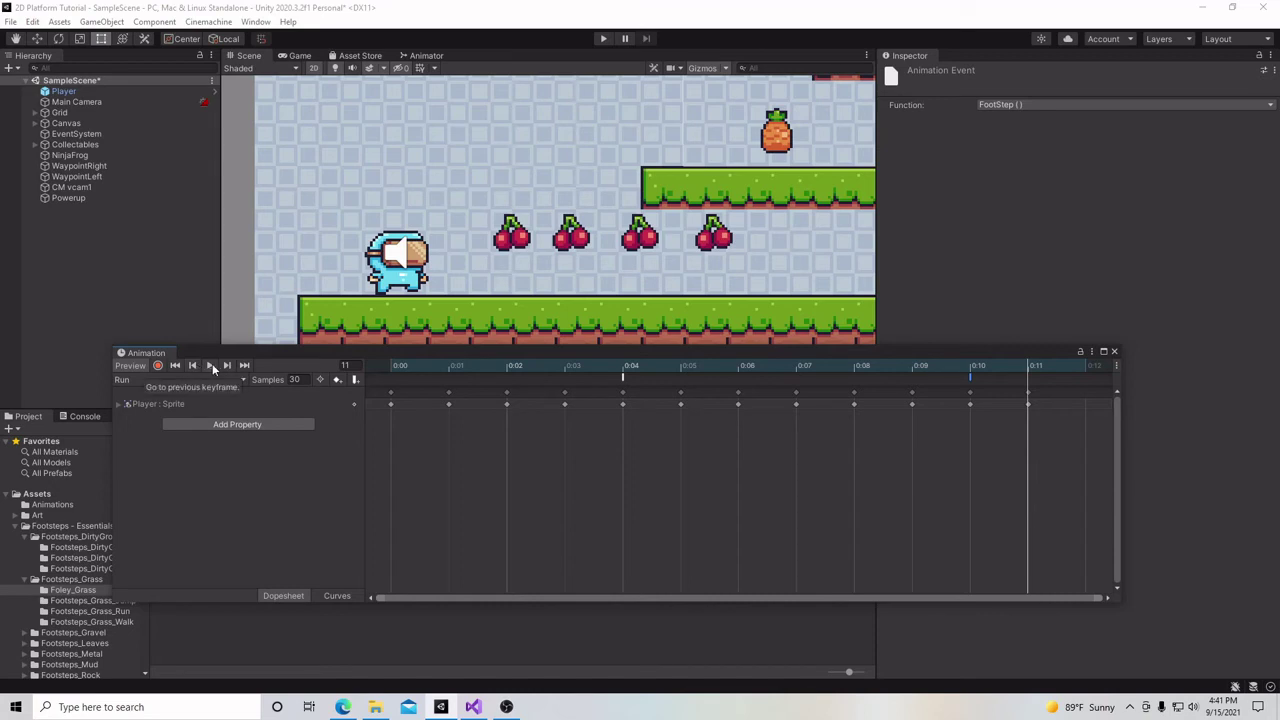
left_click(212, 363)
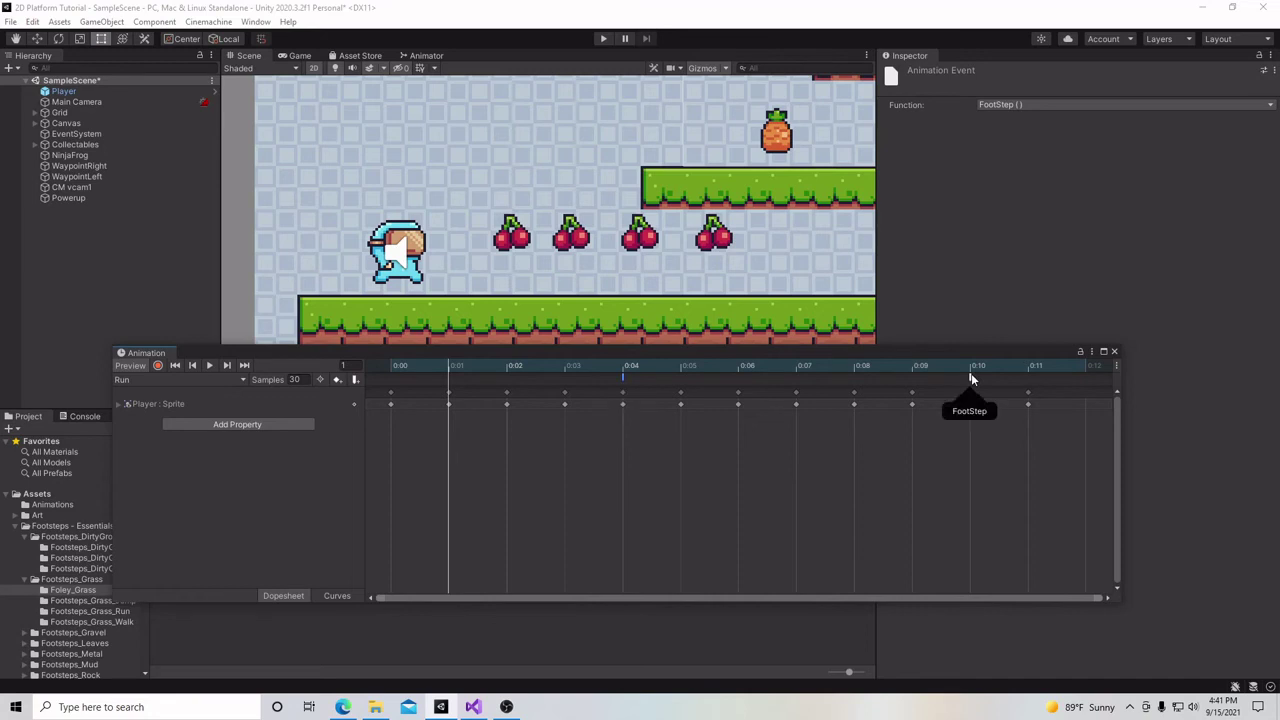
Close the Animation window, play the game, and run the player right and left
left_click(1113, 352)
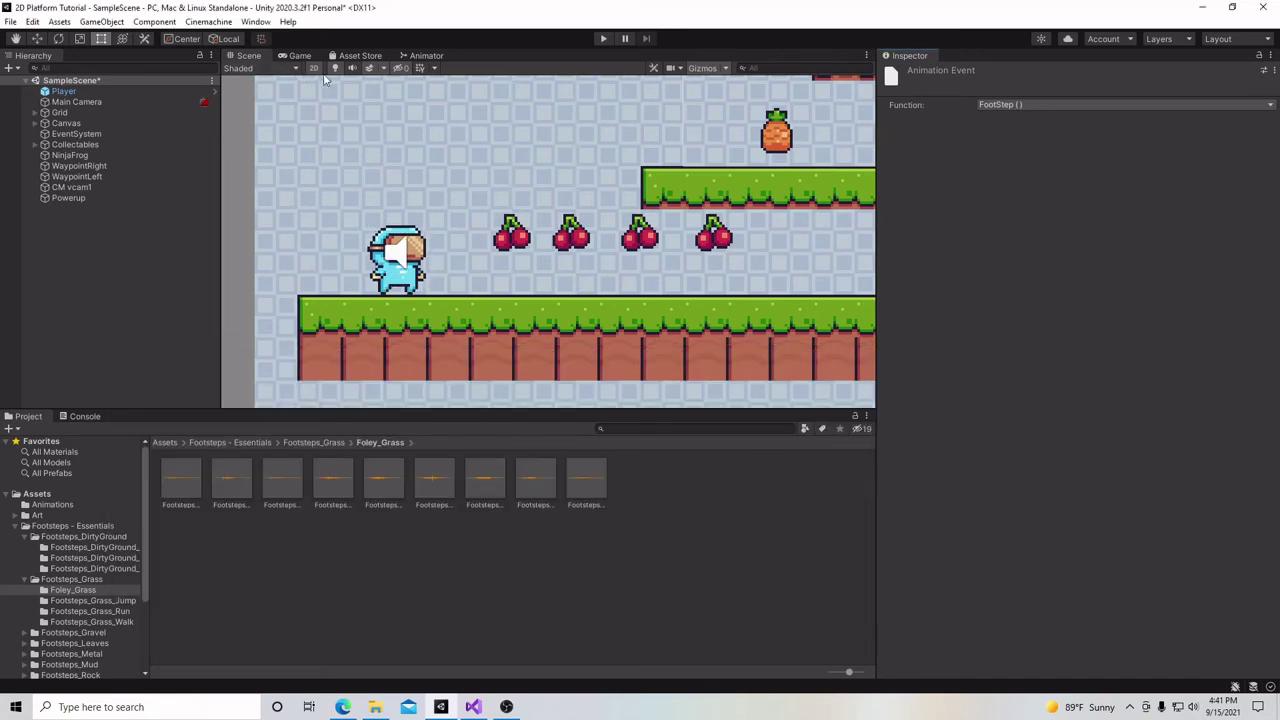
left_click(300, 56)
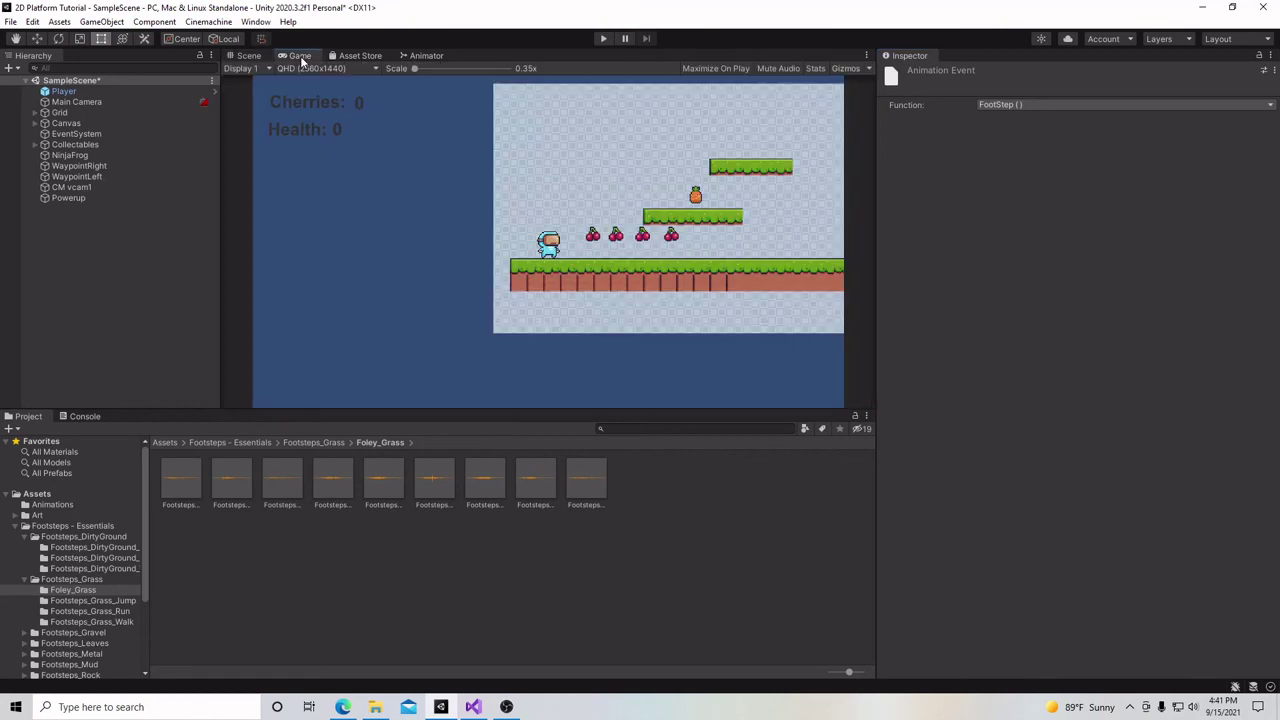
left_click(603, 40)
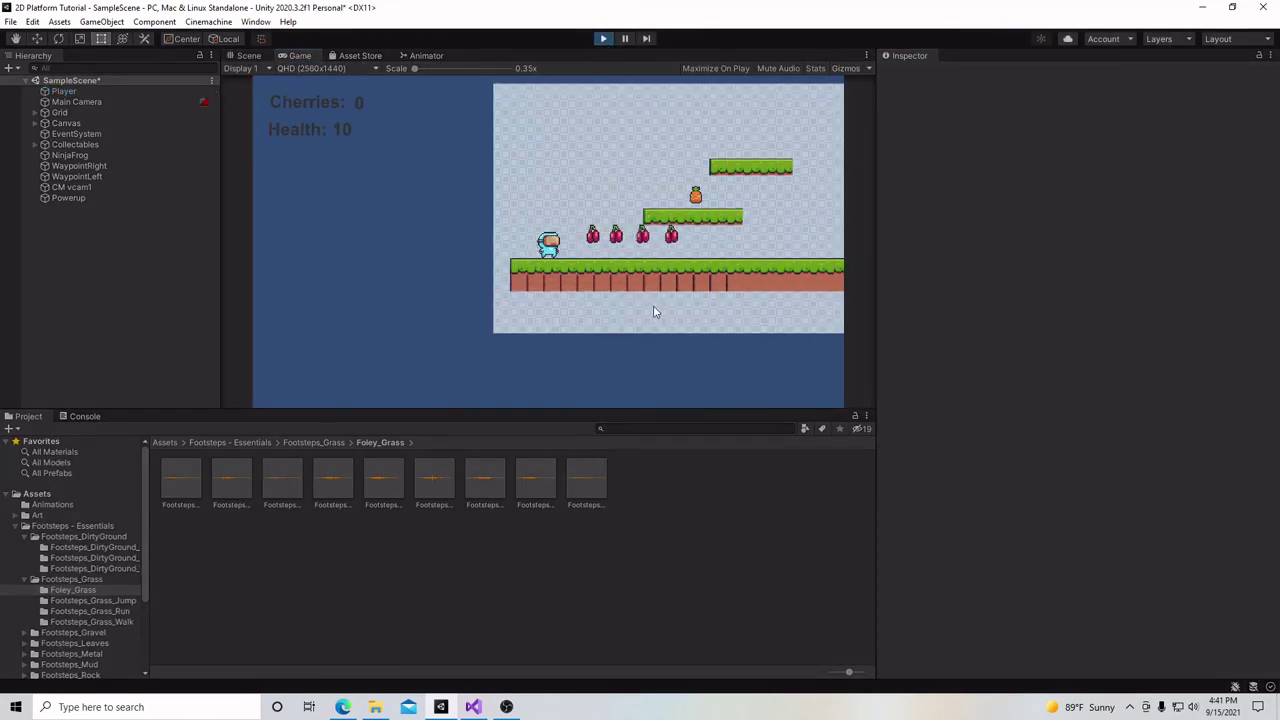
key("Right")
key("Left")
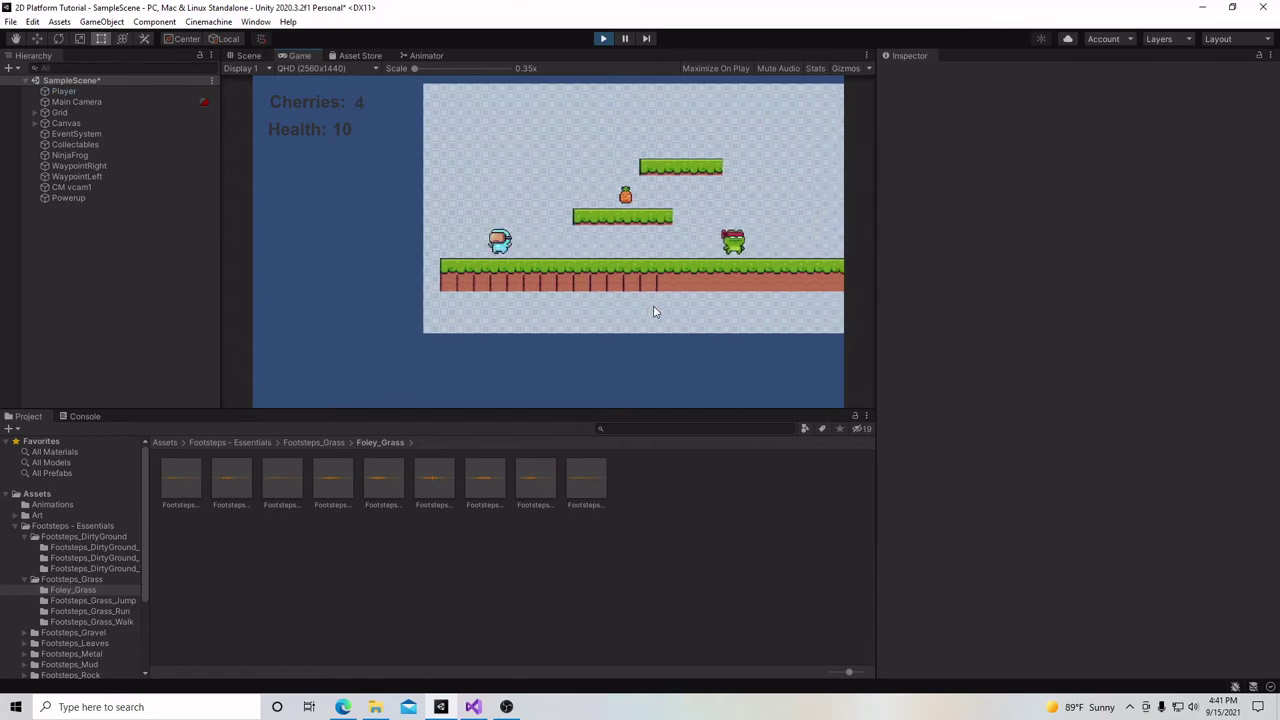
key("Right")
key("Left")
key("Right")
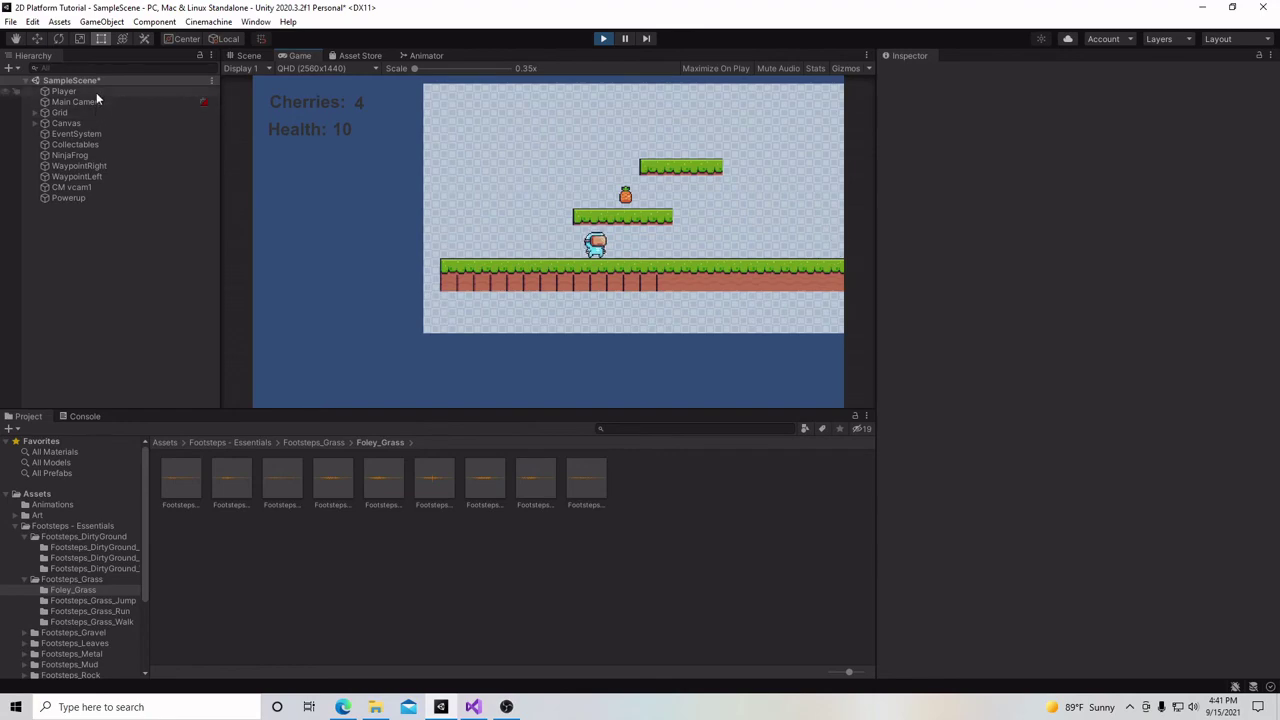
Set the Player's Audio Source pitch to 1.4
left_click(605, 39)
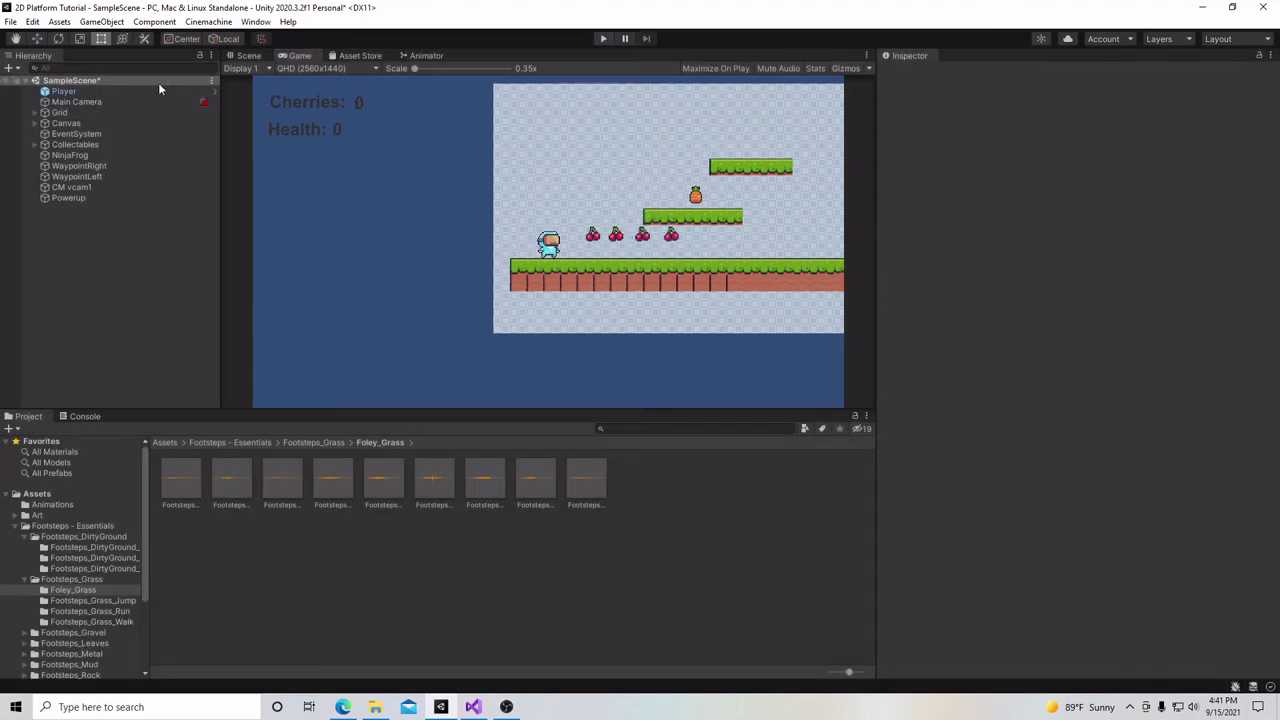
left_click(70, 92)
scroll(1052, 449, "down", 10)
scroll(1052, 449, "down", 2)
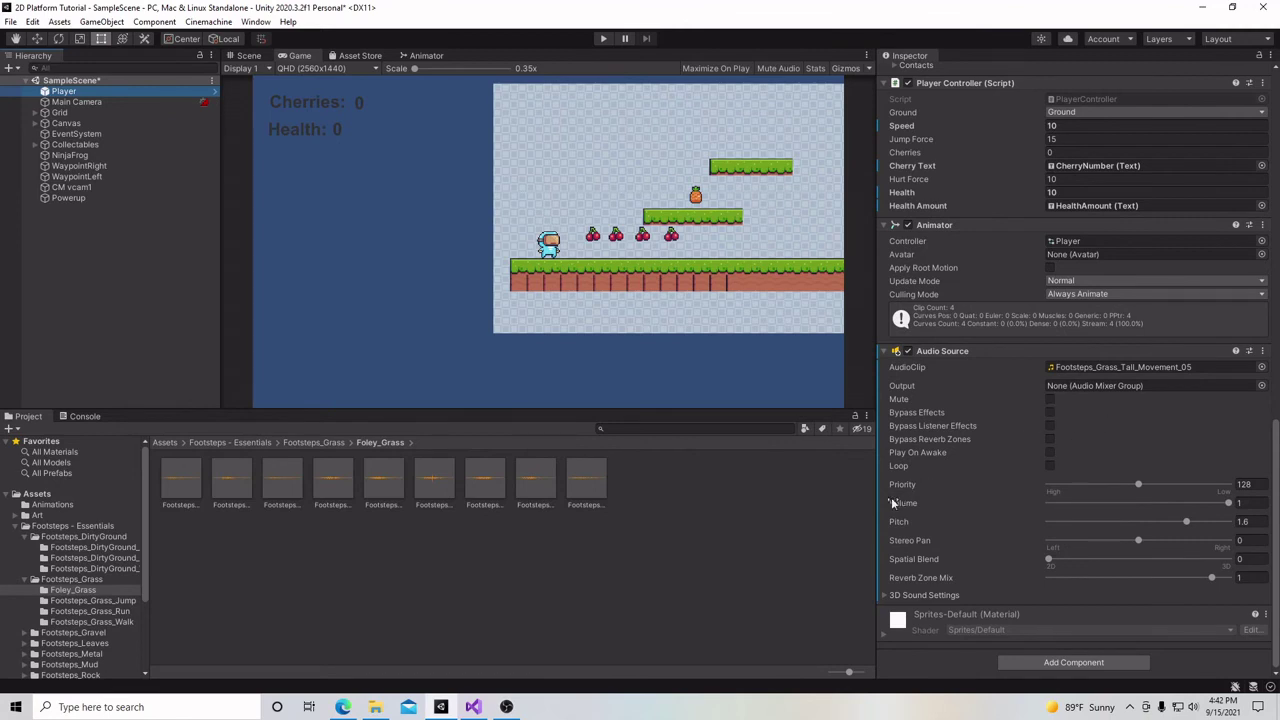
left_click(1242, 521)
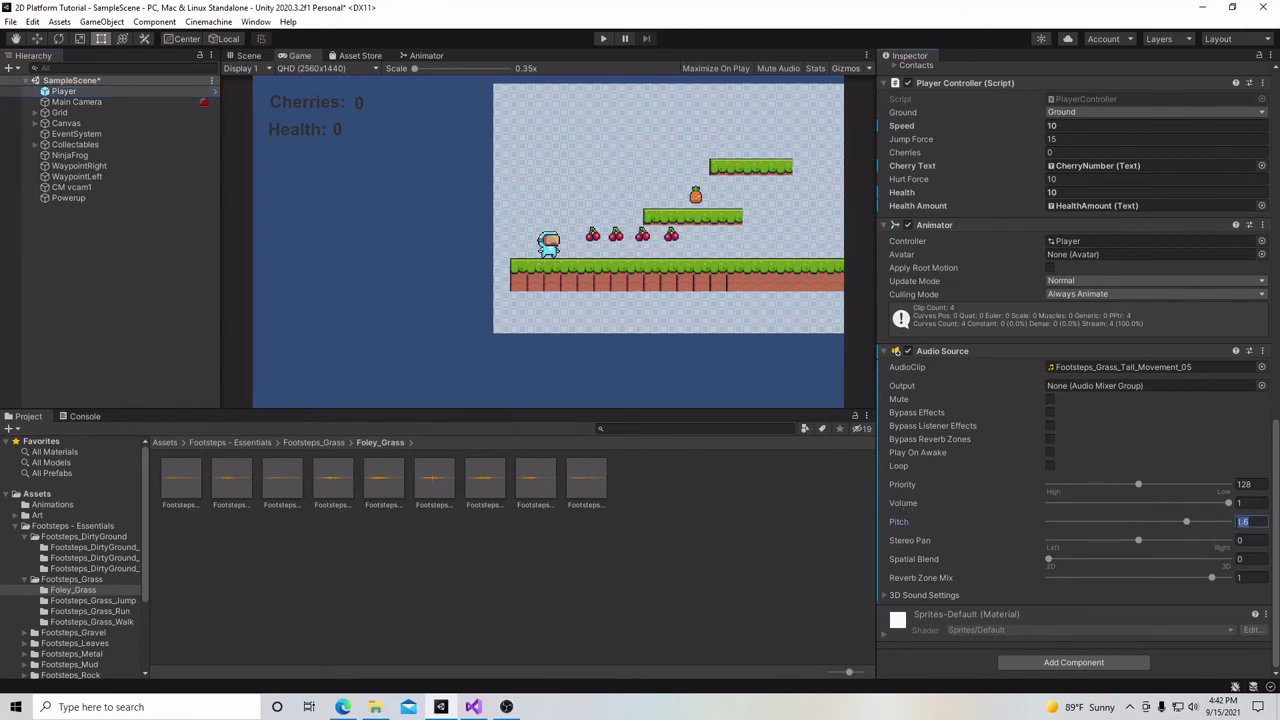
type("1")
type(".4")
Play the game and run the player across the platforms, jumping between them
left_click(600, 40)
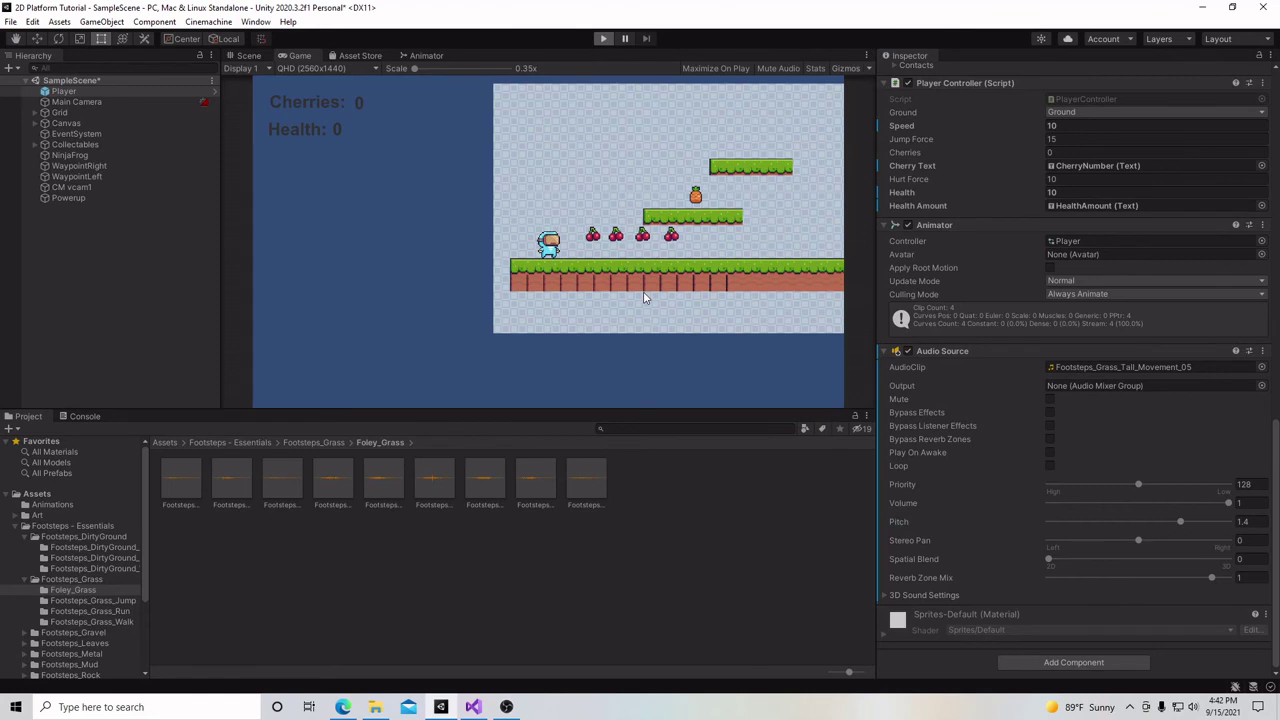
key("Right")
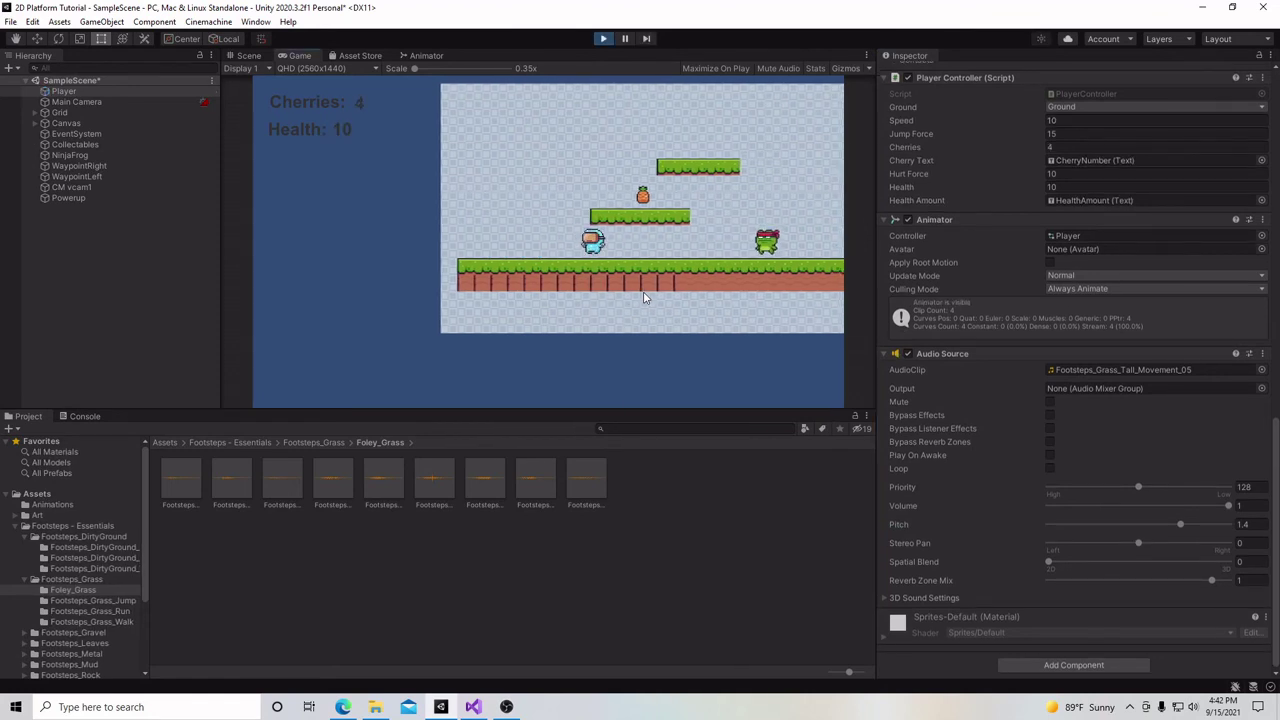
key("Left")
key("Right")
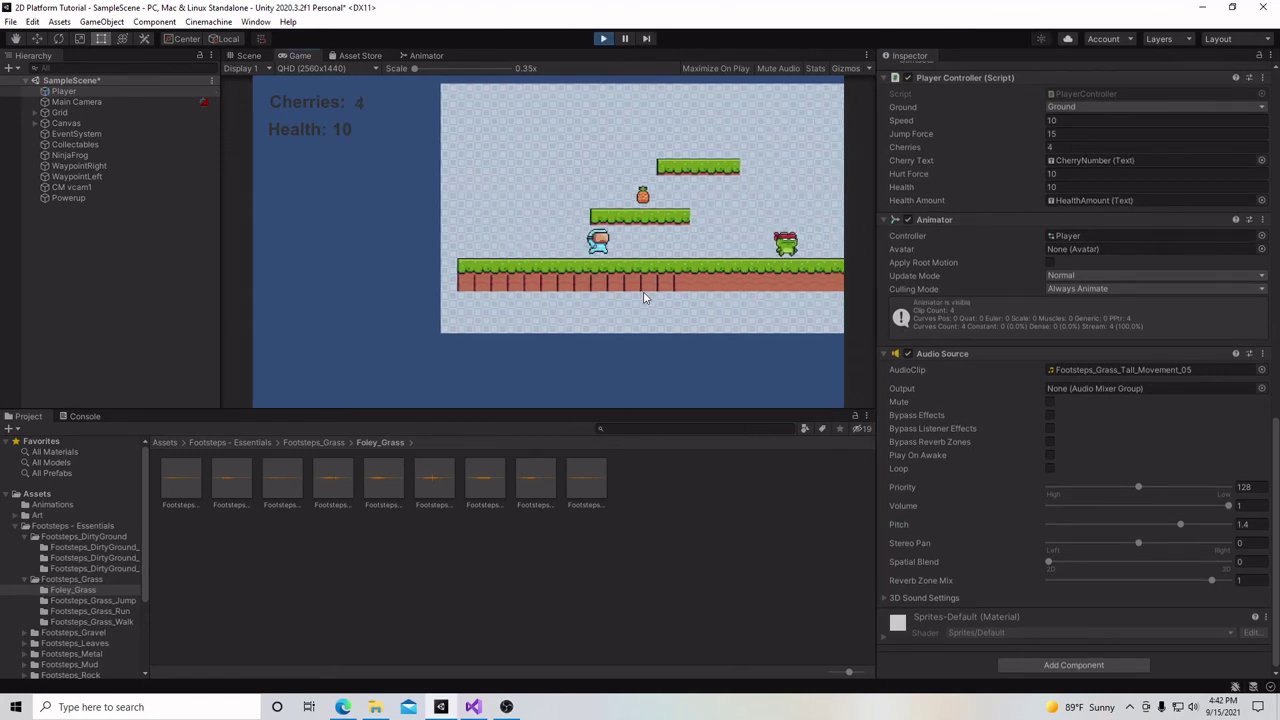
key("Left")
key("space")
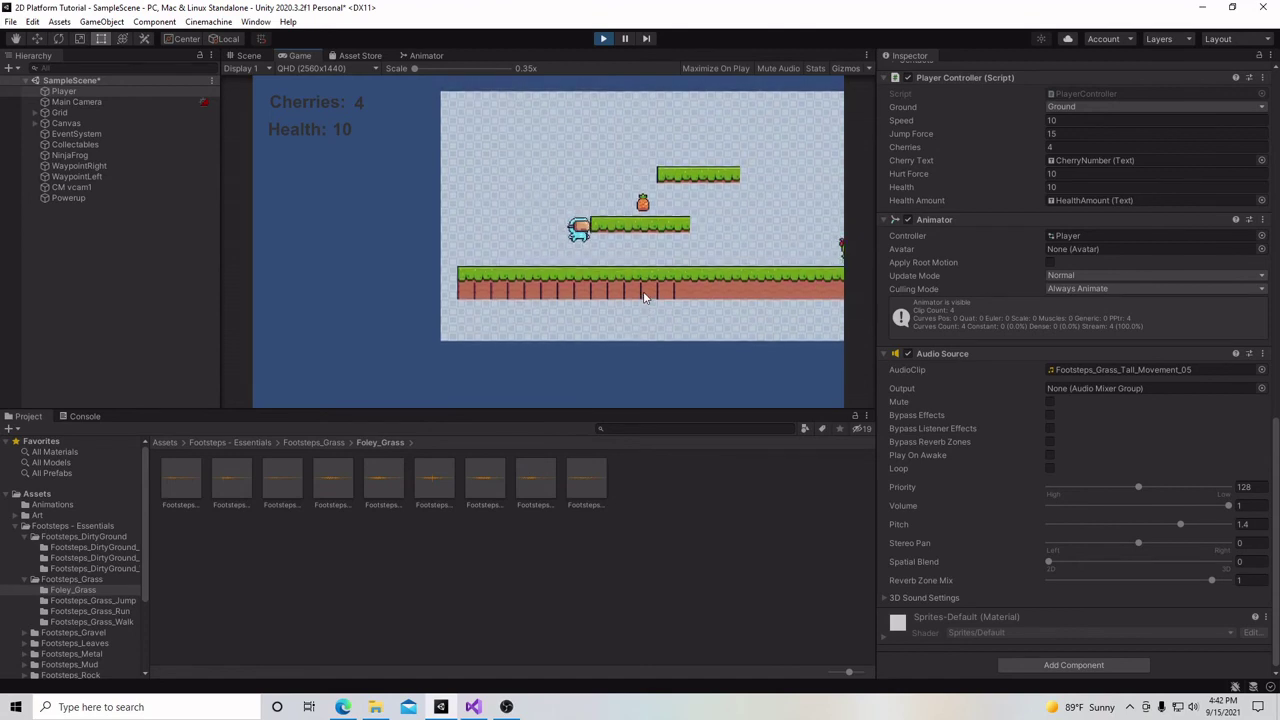
key("Left")
key("space")
key("Right")
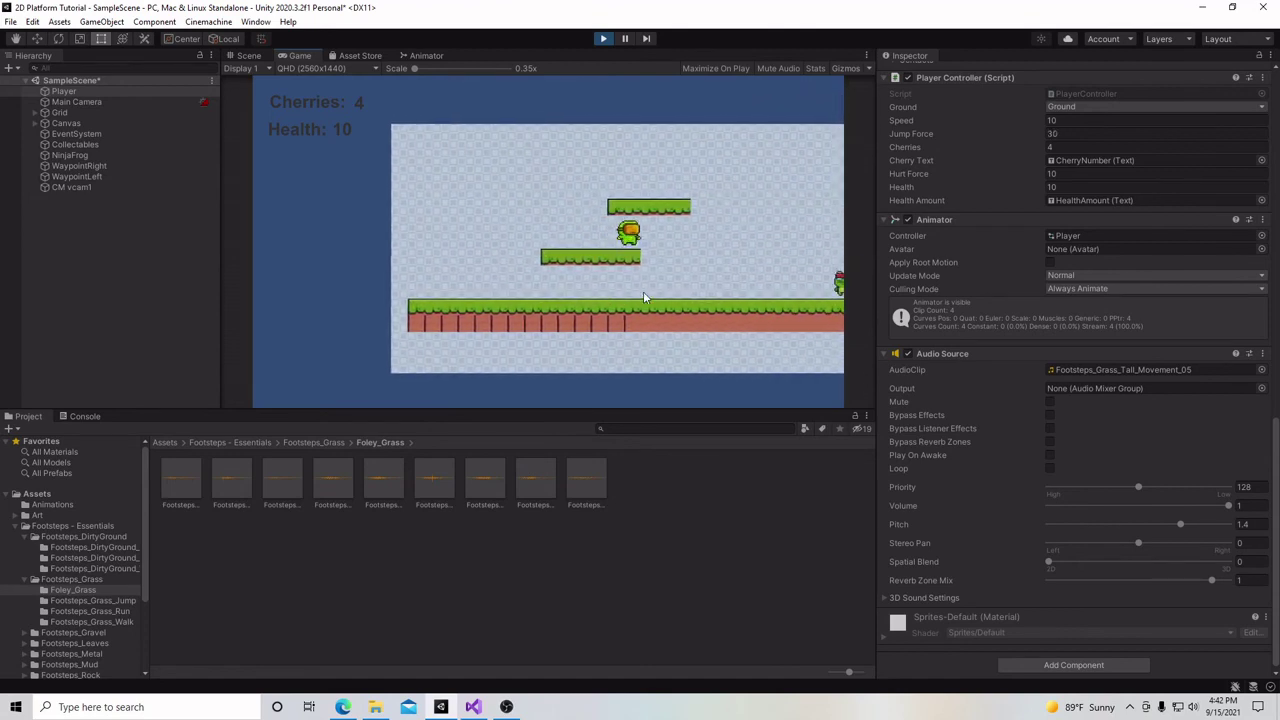
key("Right")
key("space")
key("Left")
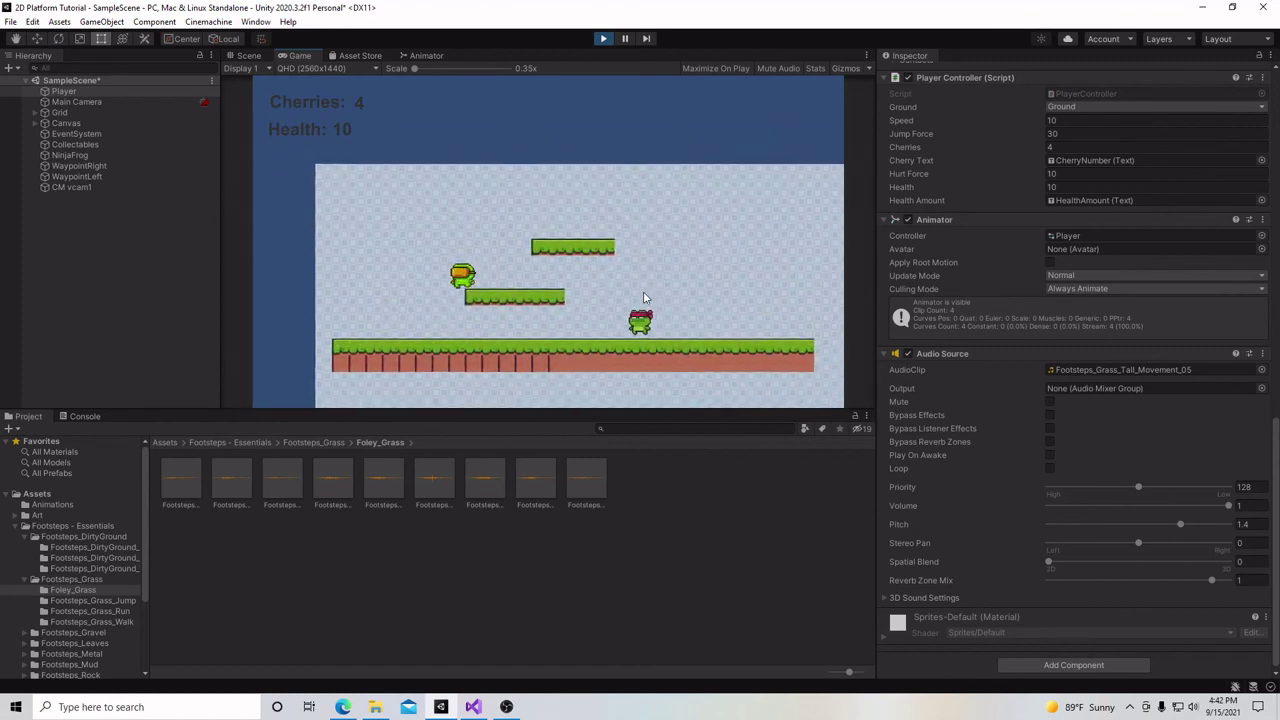
Walk the player back and forth along the ground to hear the 1.4-pitch footsteps
key("Right")
key("Left")
key("Right")
key("Left")
key("Right")
key("Left")
key("Right")
key("Left")
key("Right")
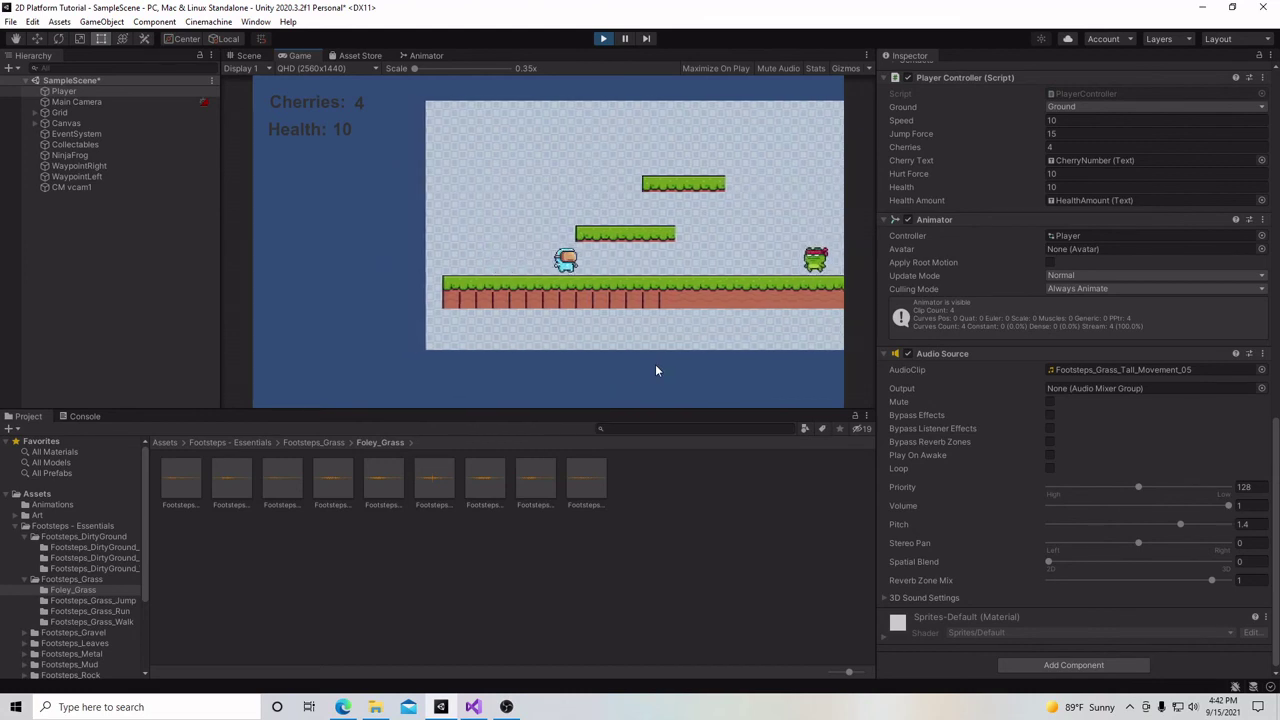
key("Left")
key("Right")
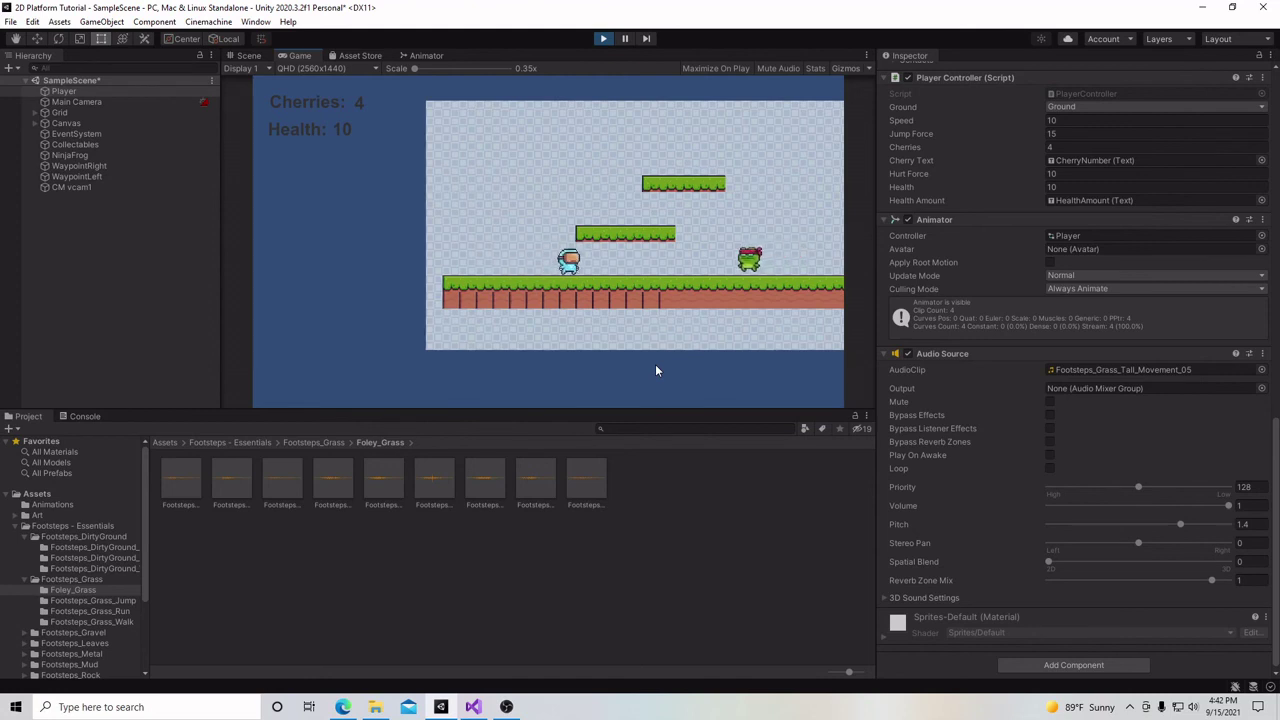
key("Left")
key("Right")
key("Right")
key("Left")
key("Right")
key("Right")
key("Left")
key("Right")
key("Left")
key("Right")
key("Left")
key("Right")
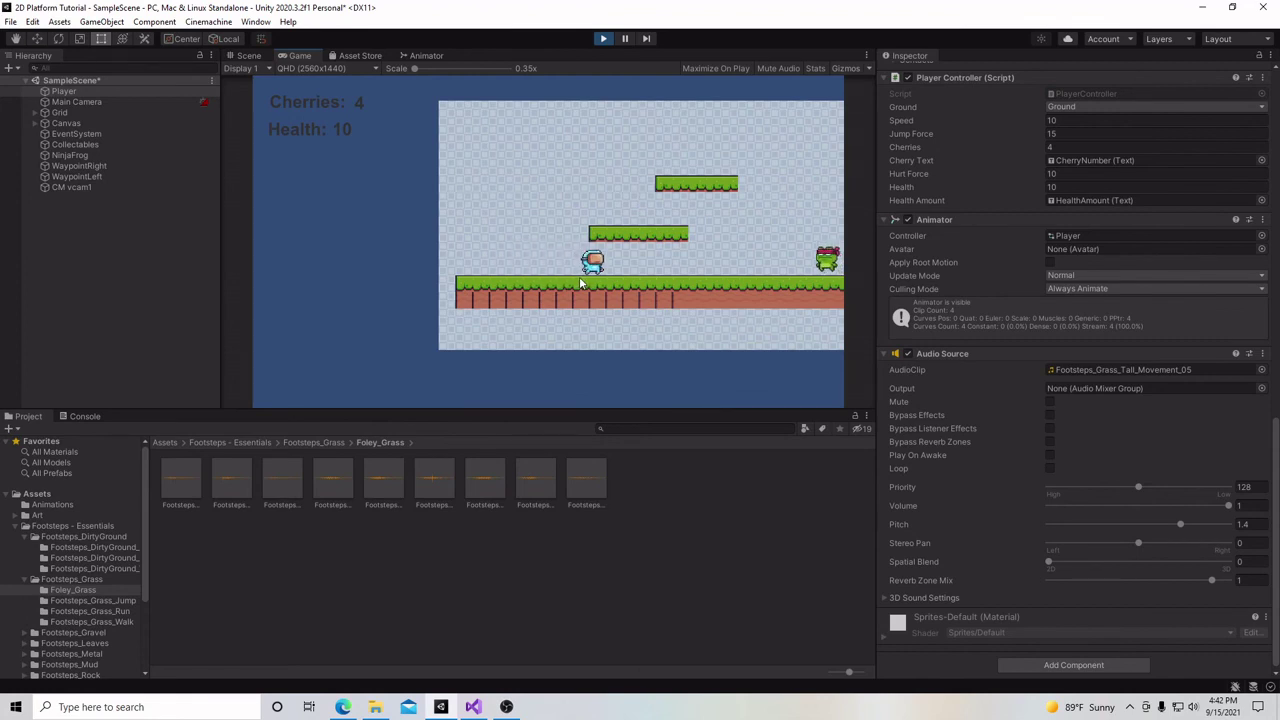
Stop the game and preview Footsteps_Grass_Run_04 from the Footsteps_Grass_Run folder
left_click(602, 39)
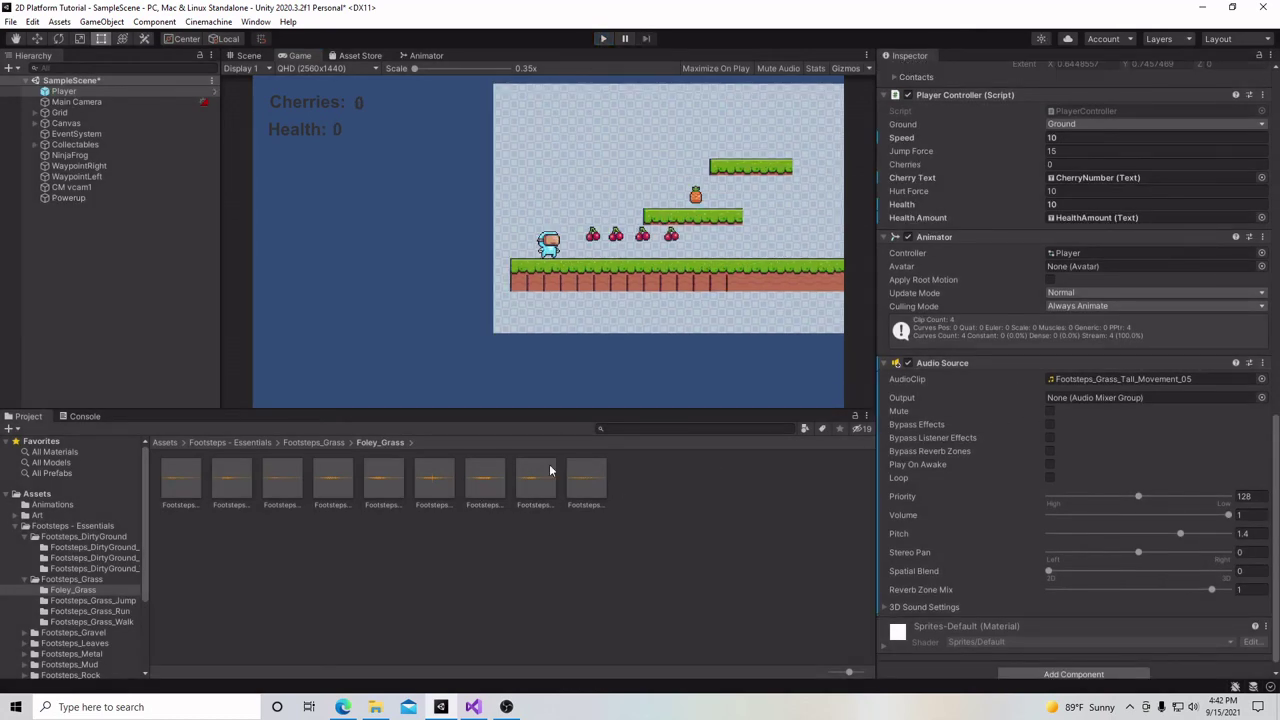
left_click(309, 442)
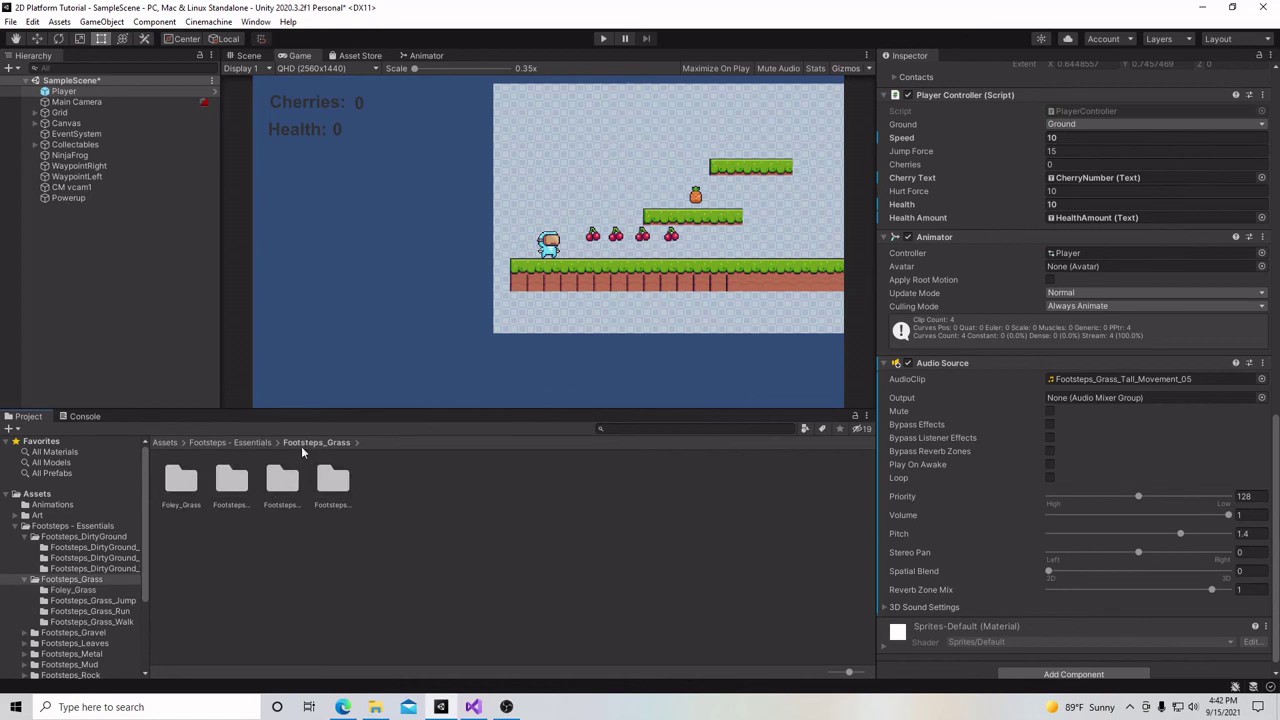
double_click(285, 482)
left_click(333, 484)
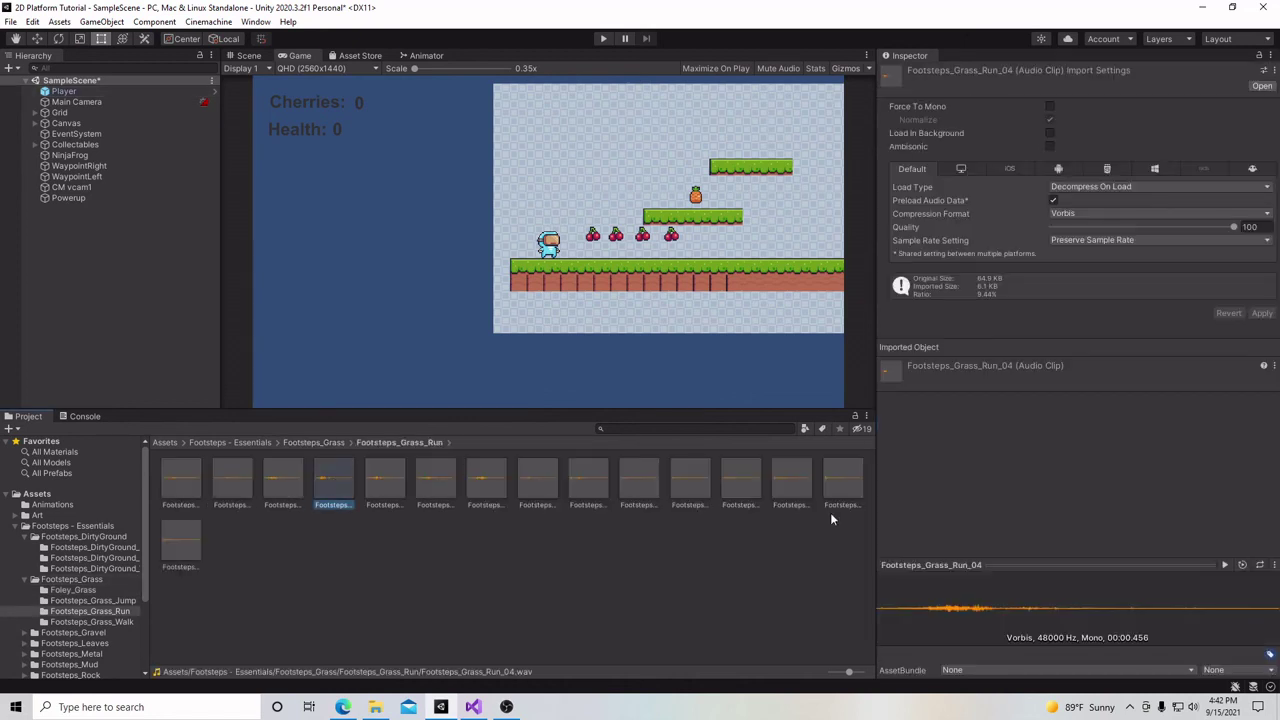
left_click(1227, 564)
left_click(1227, 564)
Assign Footsteps_Grass_Run_04 to the Player's Audio Source AudioClip field
left_click(168, 91)
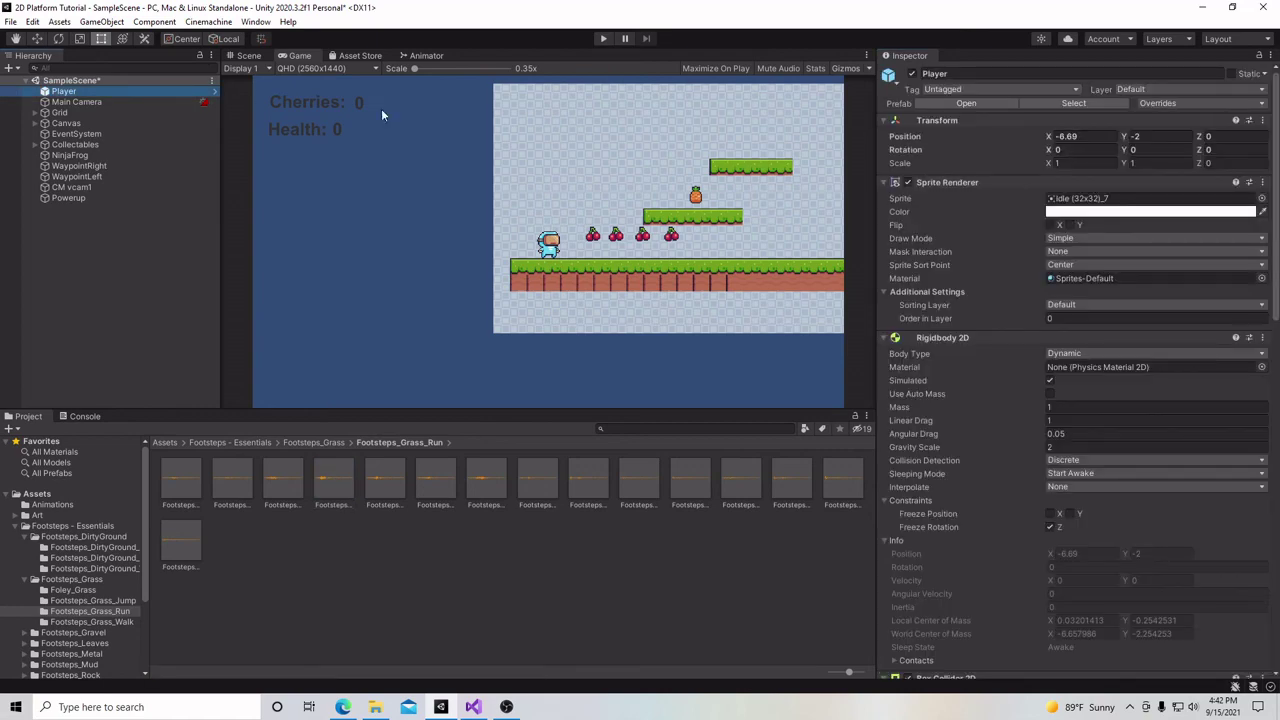
scroll(1062, 454, "down", 10)
scroll(1062, 454, "down", 1)
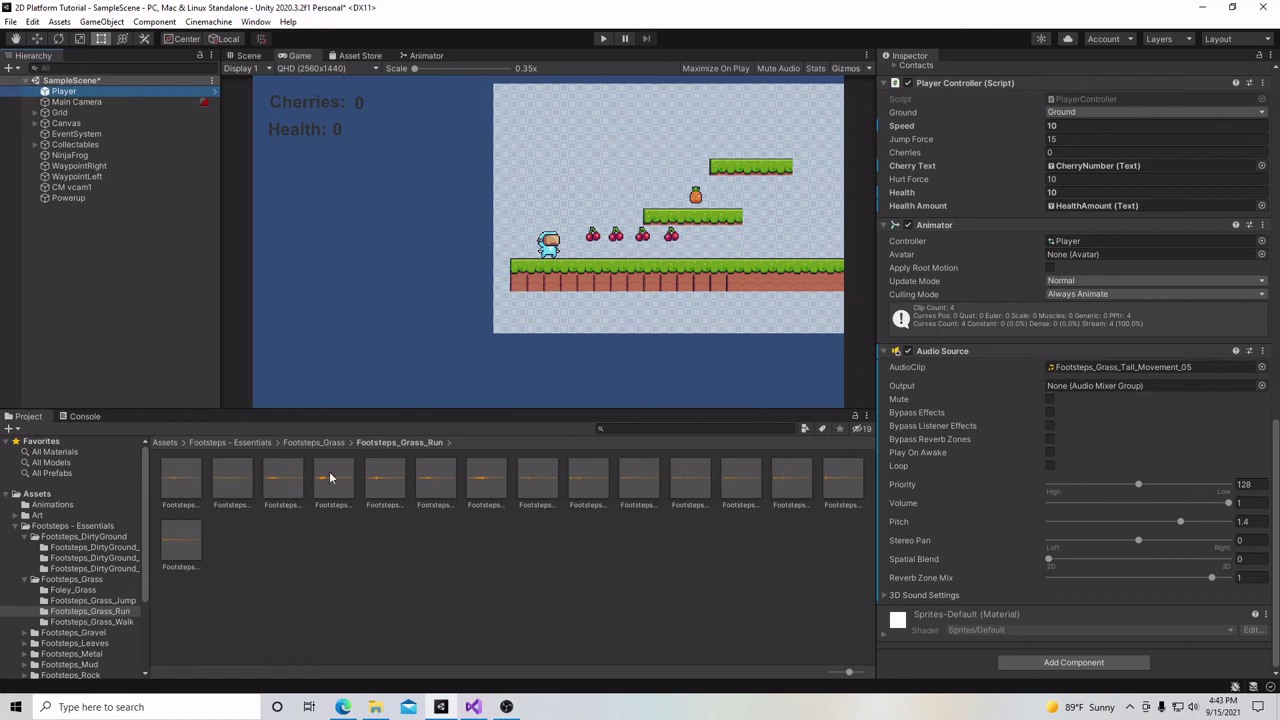
left_click_drag(331, 477, 1085, 368)
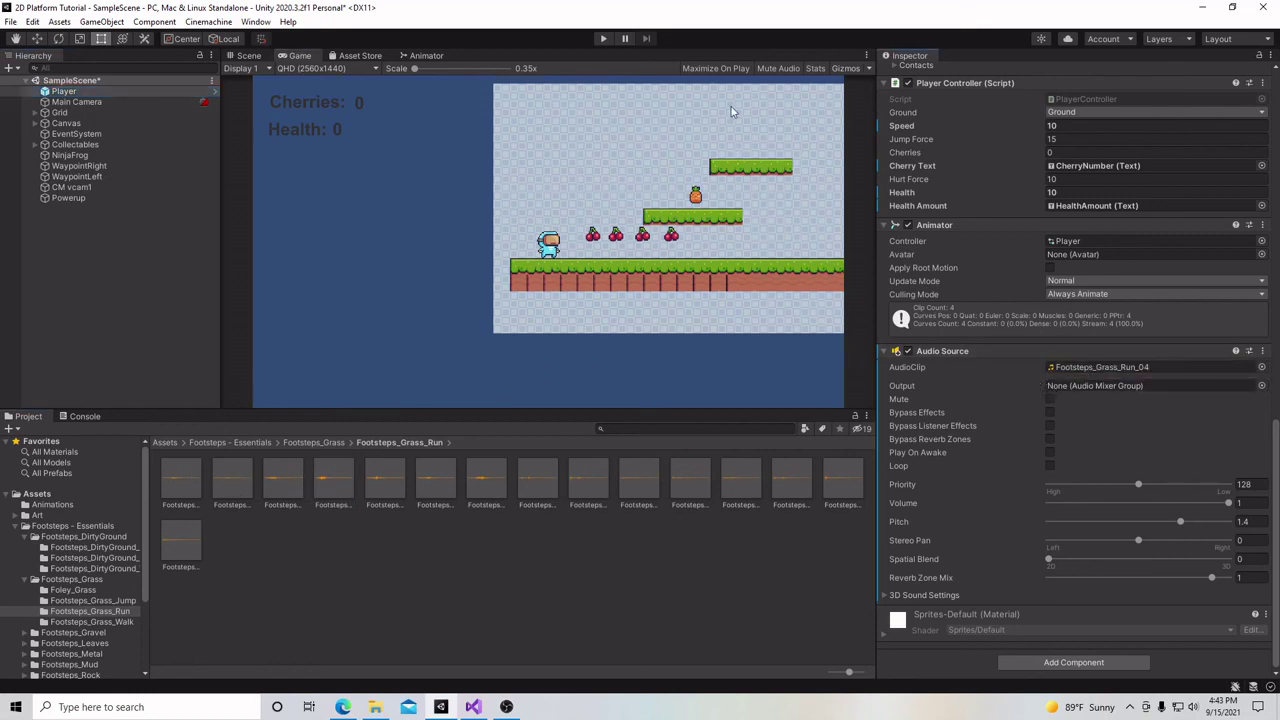
Play the game, walk the player, and lower the footstep volume to about 0.45
left_click(603, 40)
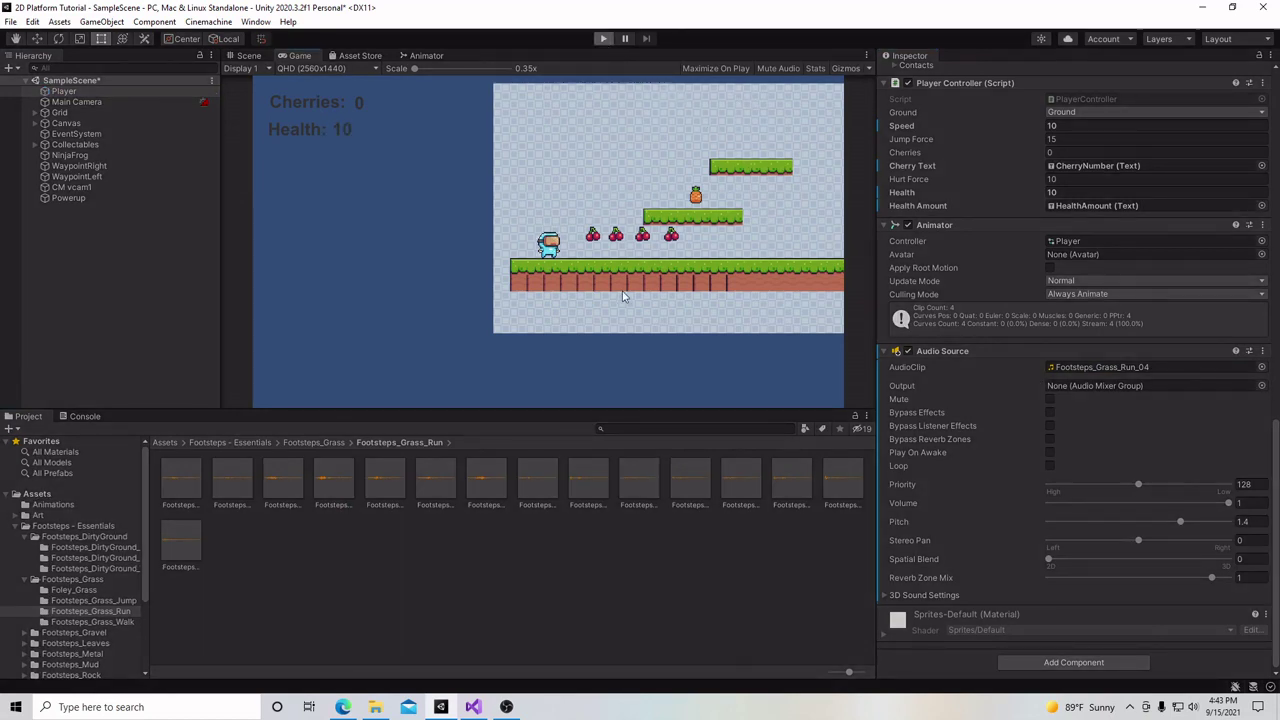
key("Right")
key("Left")
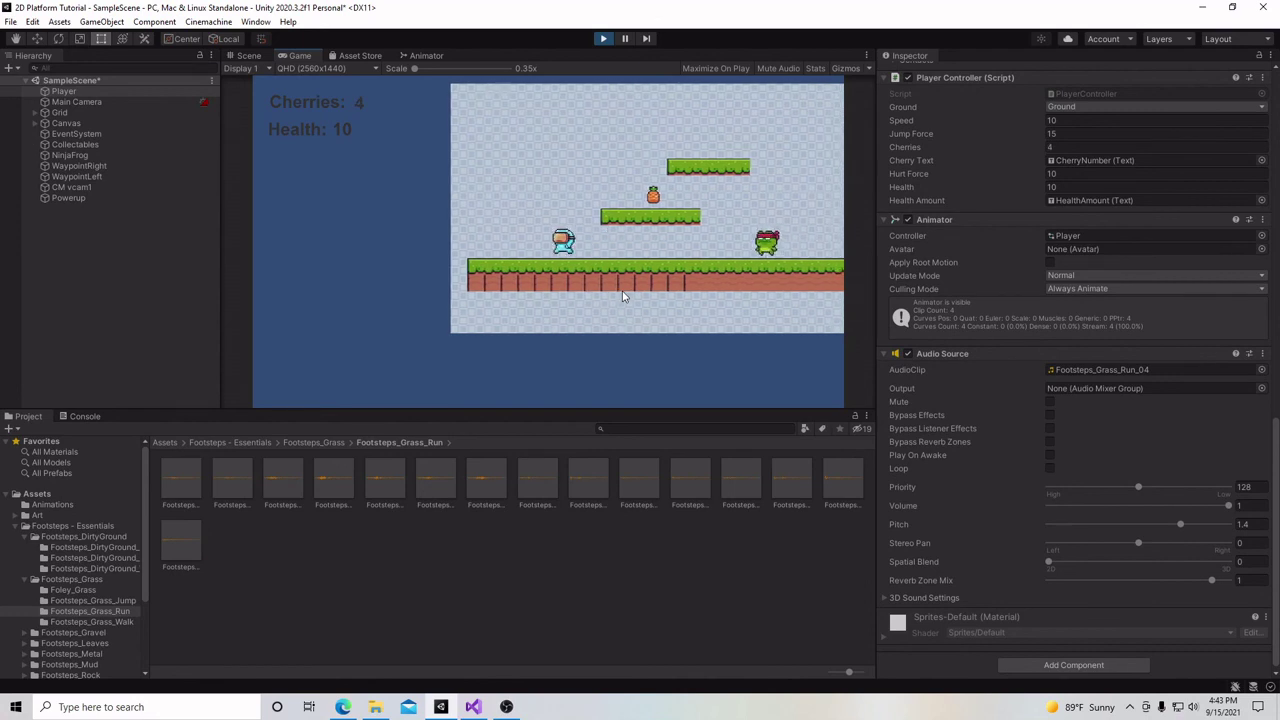
key("Right")
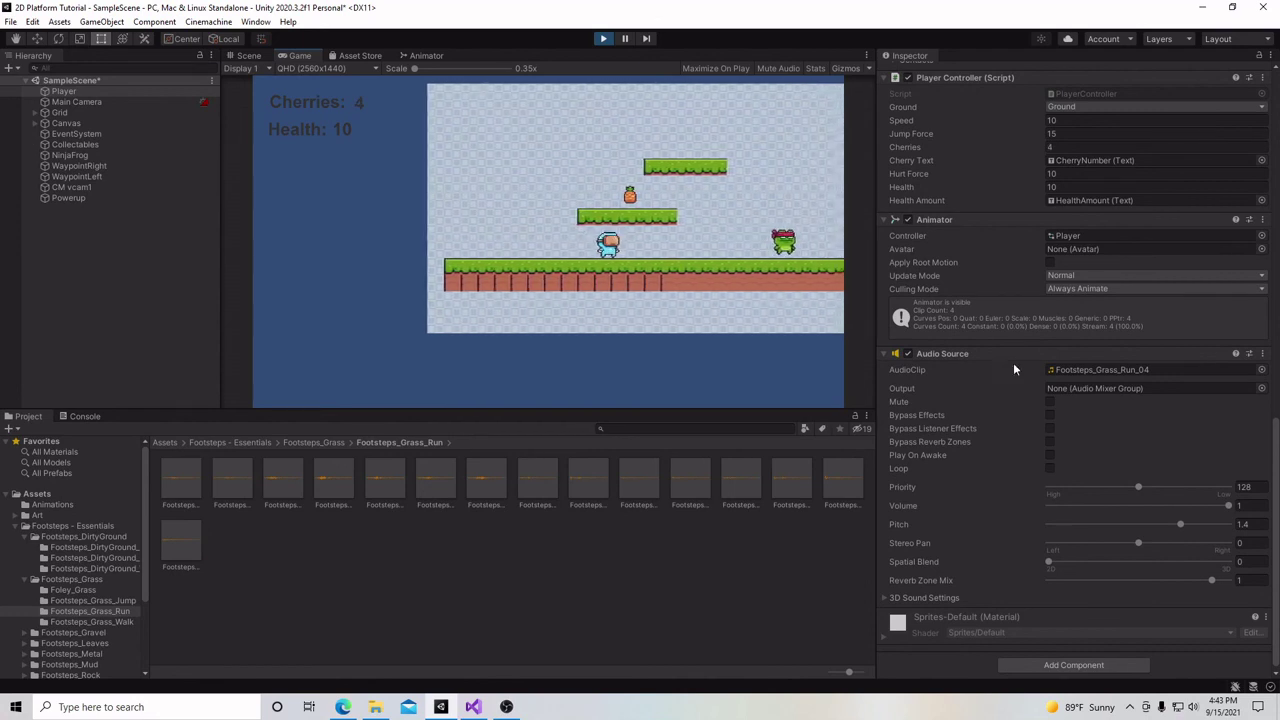
left_click_drag(1228, 505, 1130, 513)
left_click(757, 343)
Walk the player left and right and lower the volume further to about 0.27
key("Right")
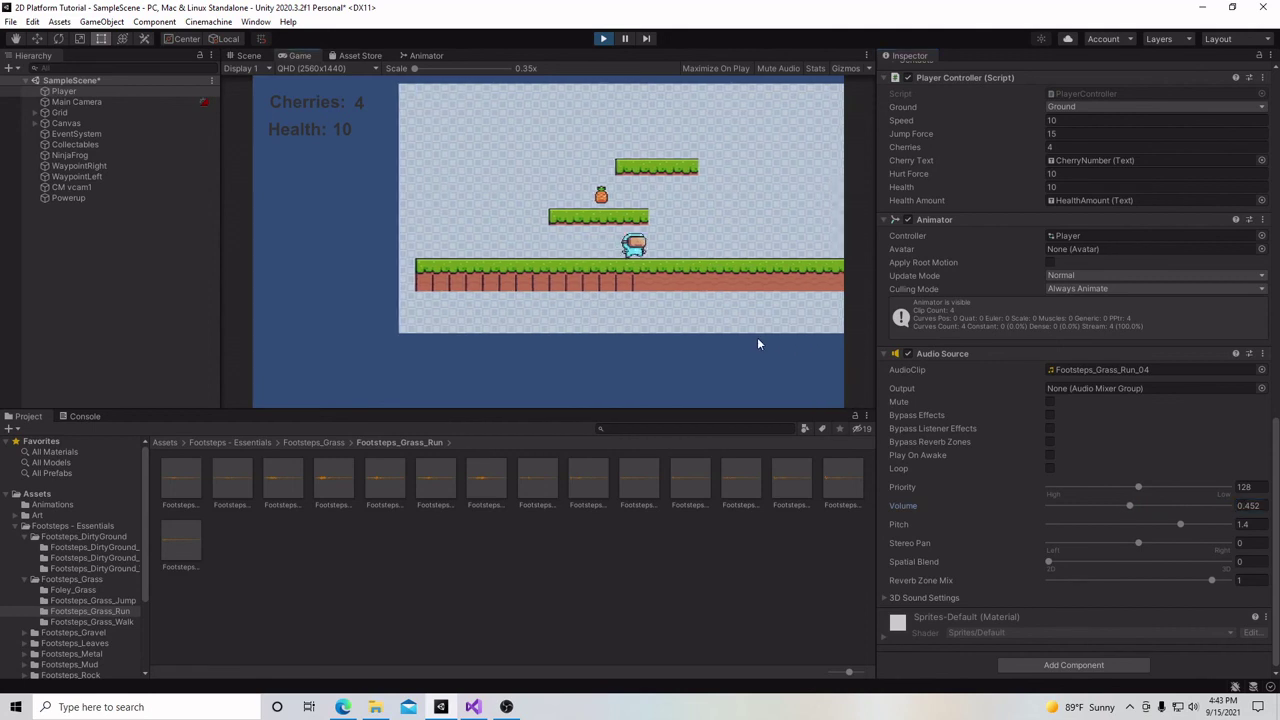
key("Left")
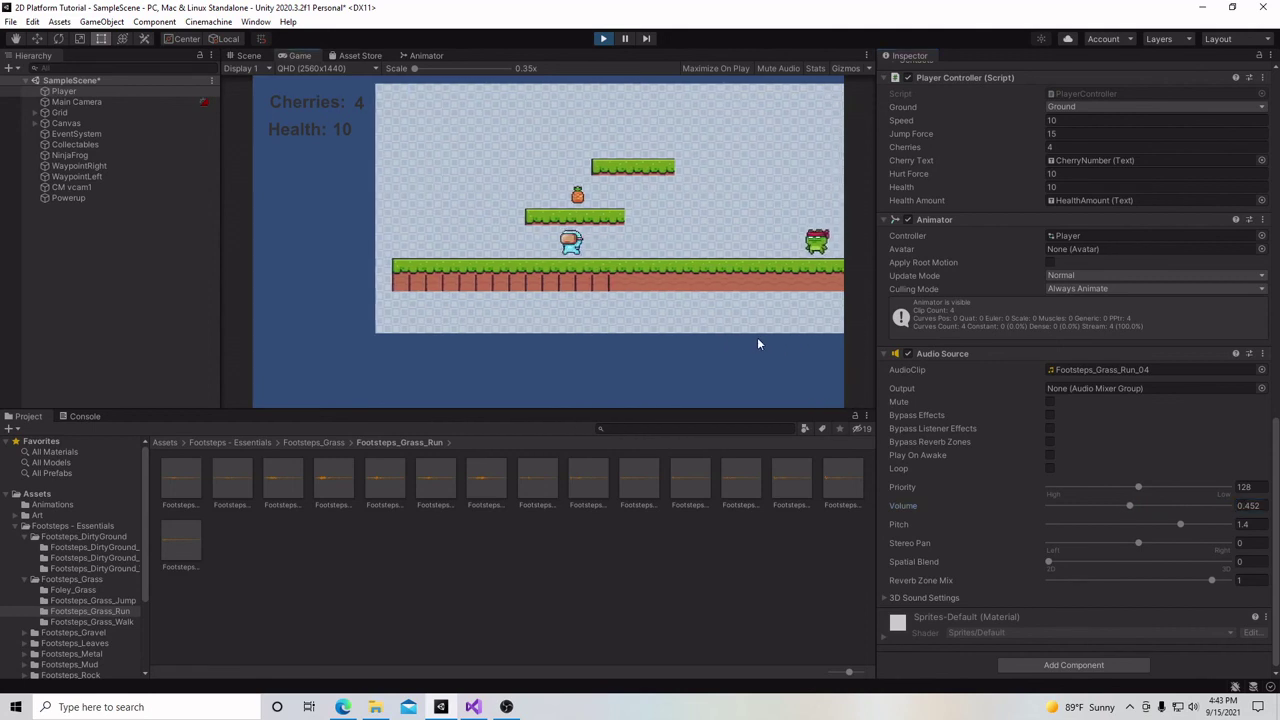
key("Right")
key("Left")
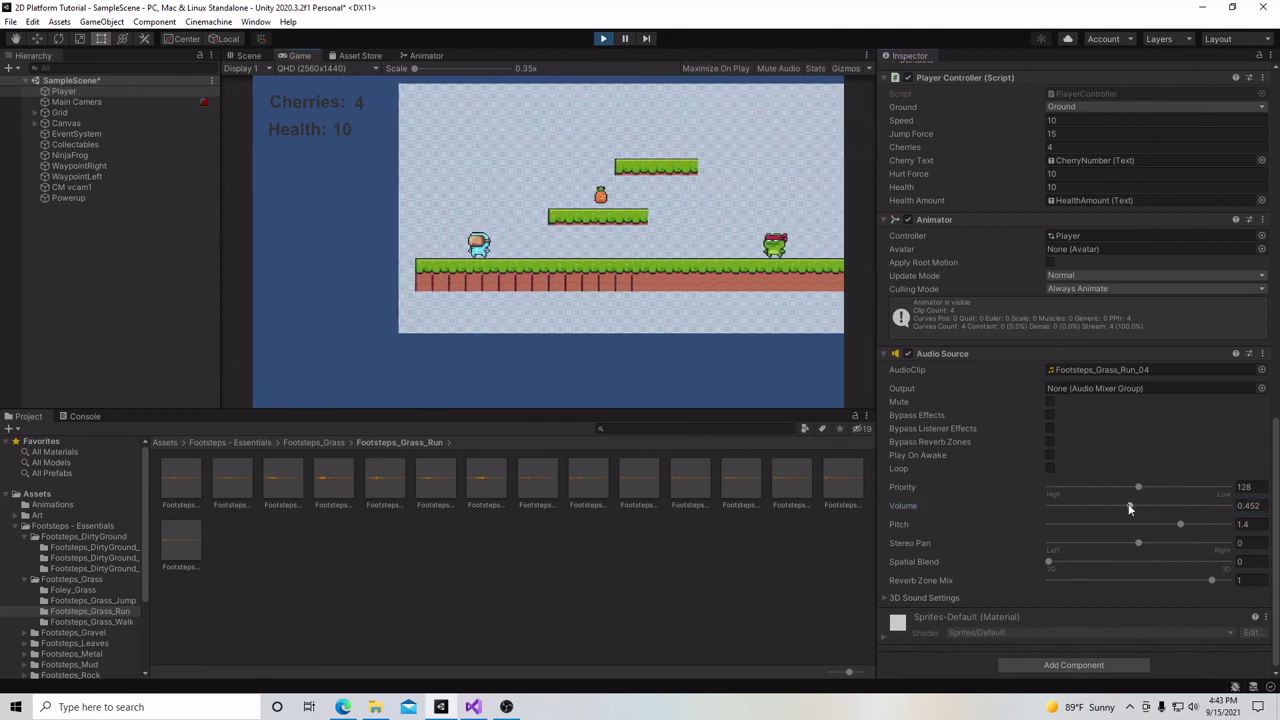
left_click_drag(1118, 505, 1098, 505)
left_click(652, 347)
Walk the player back and forth to hear the quieter run footsteps
key("Right")
key("Left")
key("Right")
key("Right")
key("Left")
key("Right")
key("Left")
key("Right")
key("Left")
key("Right")
key("Left")
key("Right")
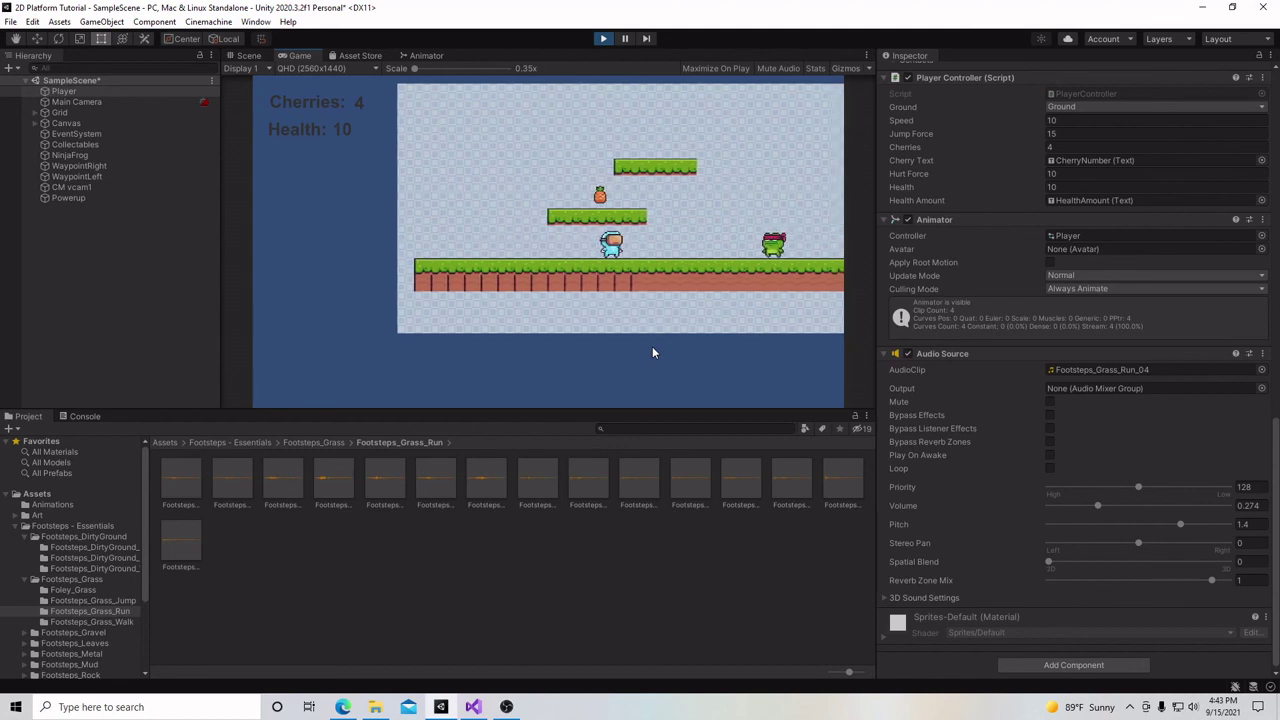
key("Left")
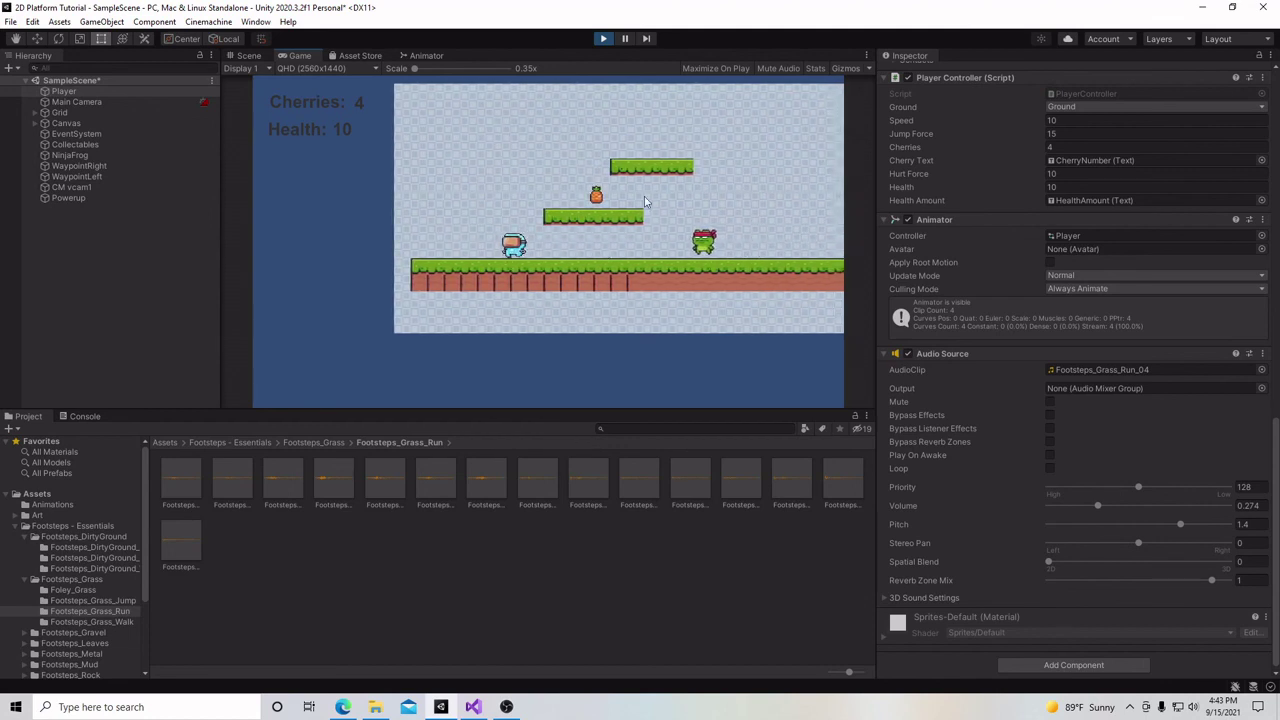
key("Right")
left_click(604, 38)
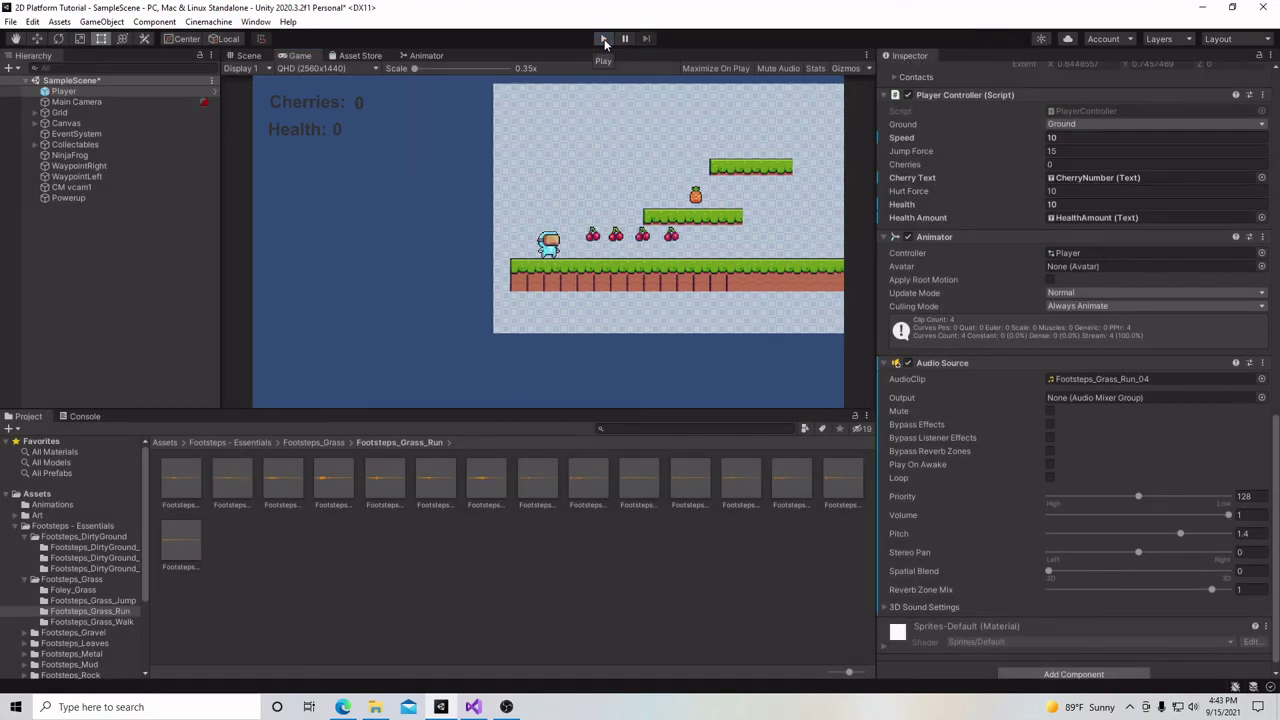